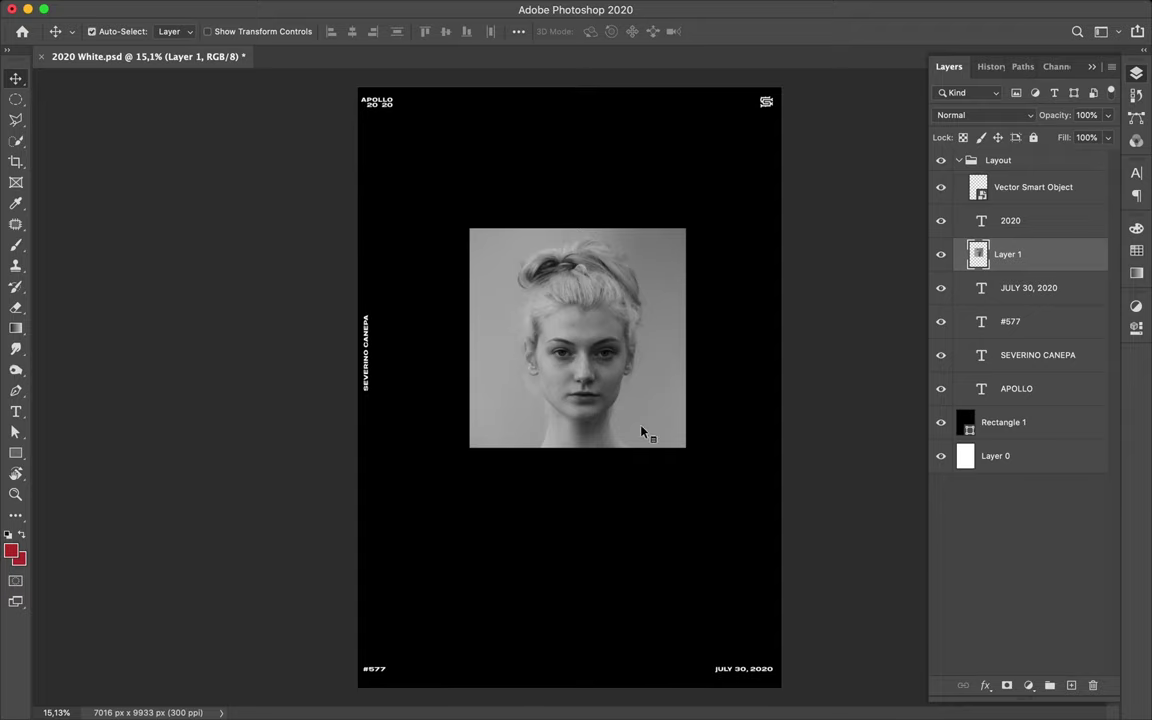
Step: Add a 21-column, 27-row guide layout with 40 px gutters over the poster
left_click(405, 8)
left_click(514, 568)
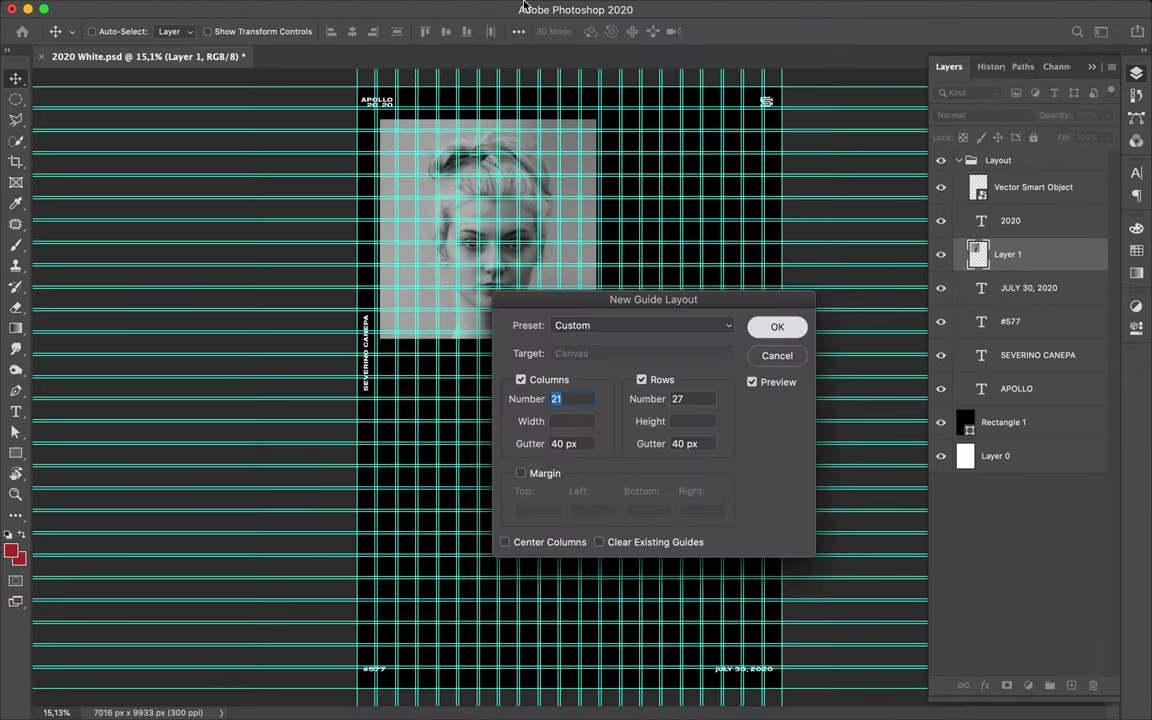
left_click(777, 326)
Step: Move the portrait photo up and left onto the guide grid
left_click(403, 8)
left_click(463, 419)
left_click_drag(459, 317, 463, 317)
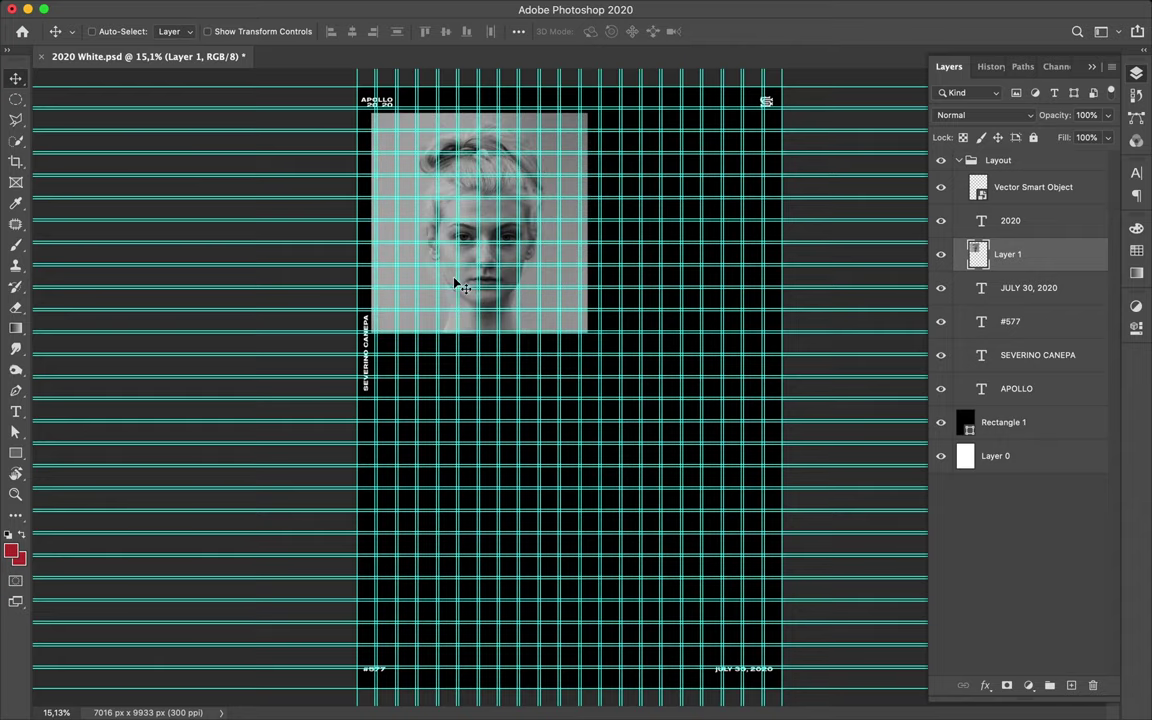
left_click_drag(463, 317, 461, 300)
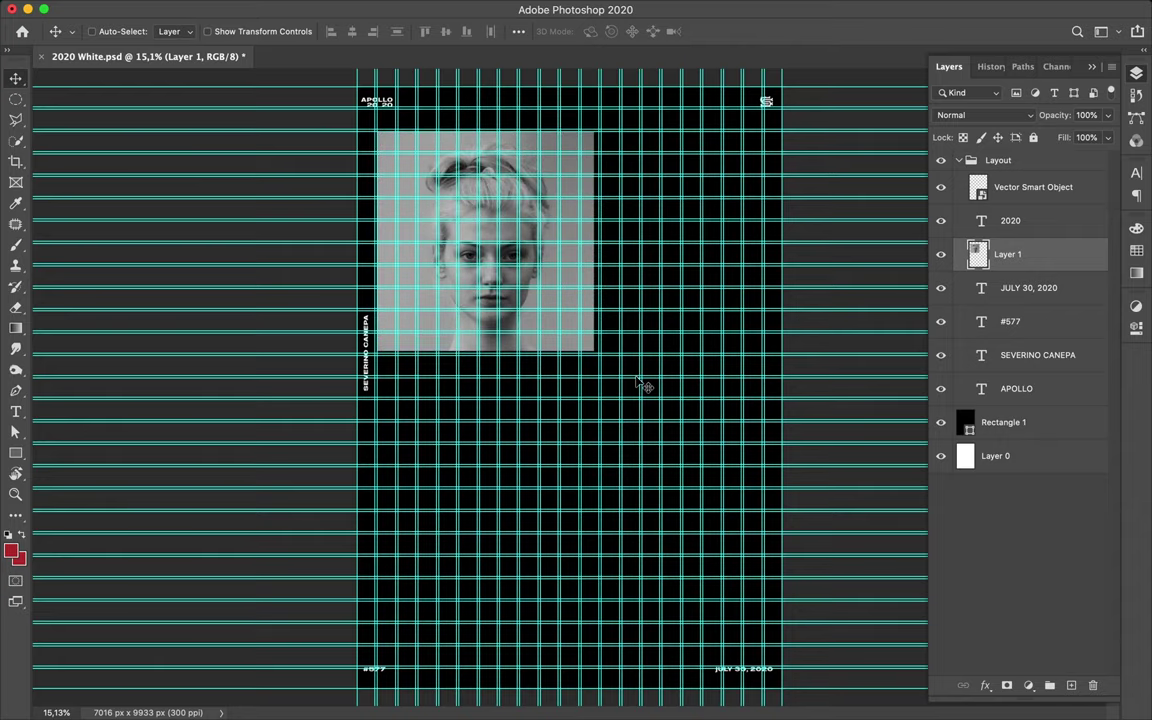
Step: Hide the guides and start a new text line below the photo, typing 'TM'
key("t")
left_click(505, 367)
type("TM")
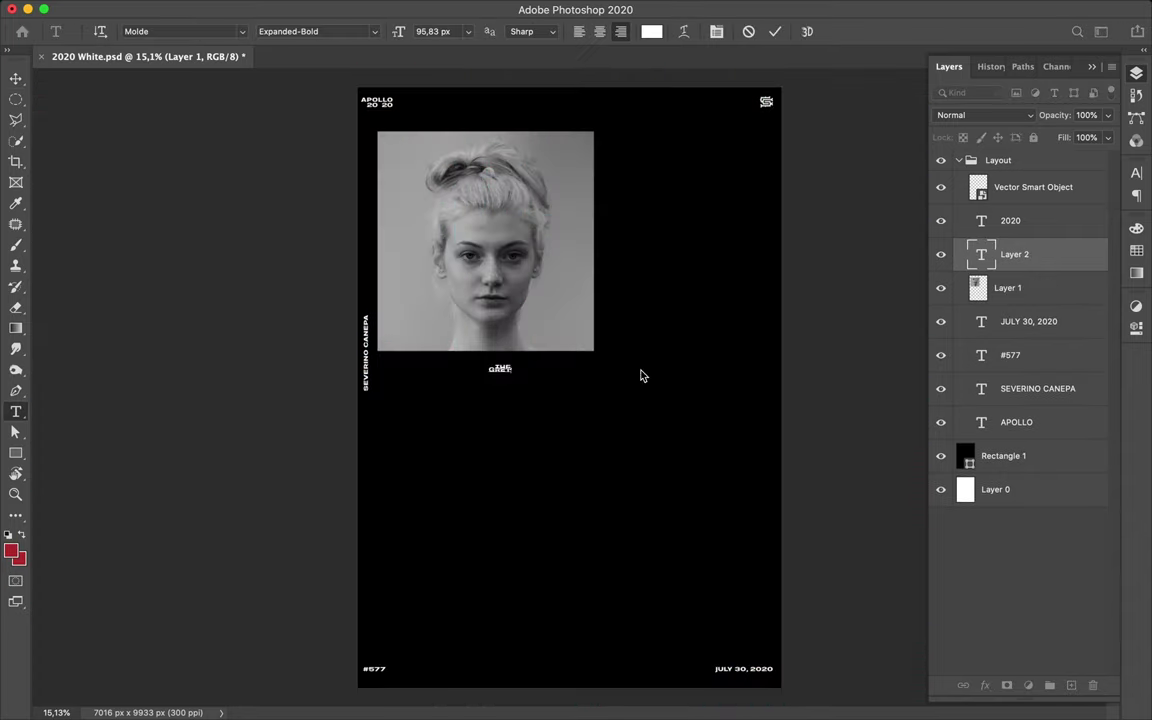
Step: Commit the THE GREY GIRL text and scale it much larger with Free Transform
key("ctrl+Return")
left_click(1136, 172)
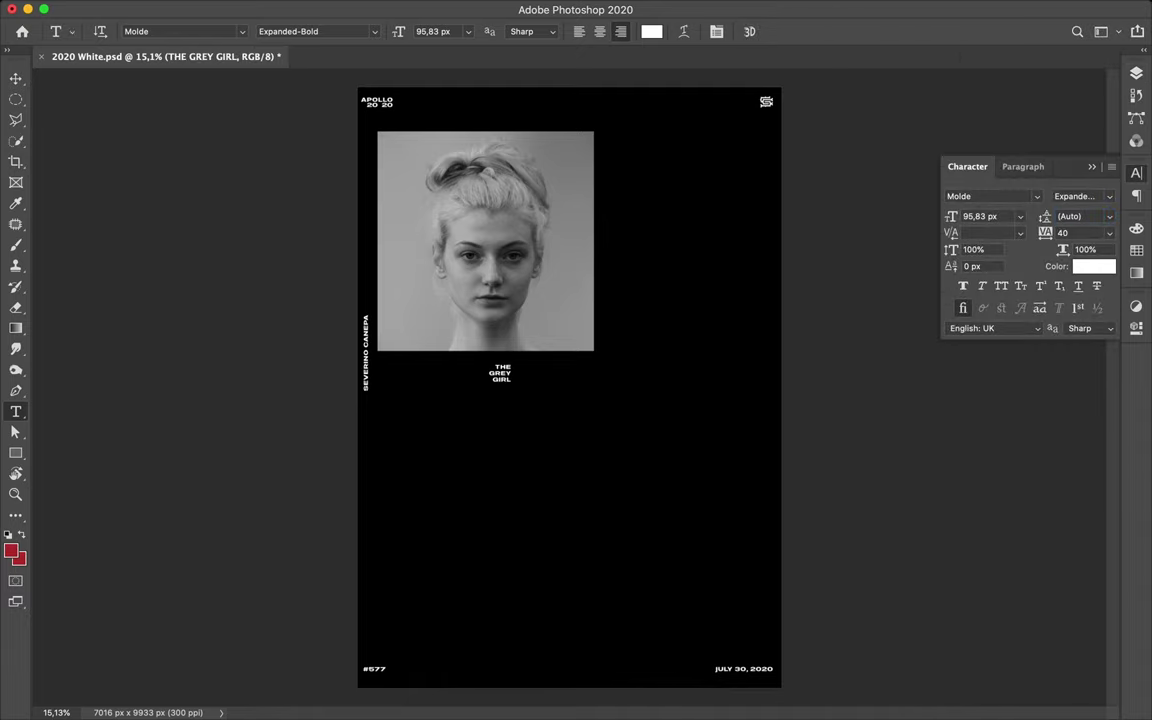
key("ctrl+t")
left_click_drag(512, 382, 740, 570)
key("Return")
Step: Browse the font list past Athelas and set the title in Basilia Black Italic
left_click(1036, 196)
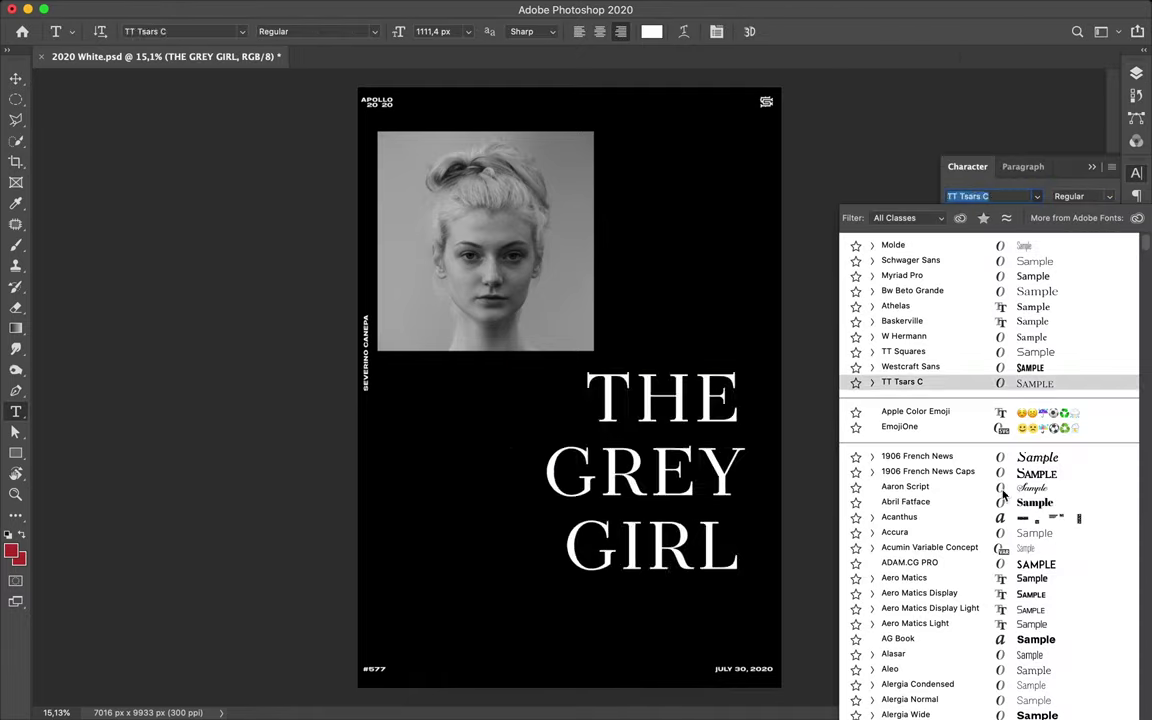
scroll(1000, 530, "down", 1)
scroll(990, 515, "down", 4)
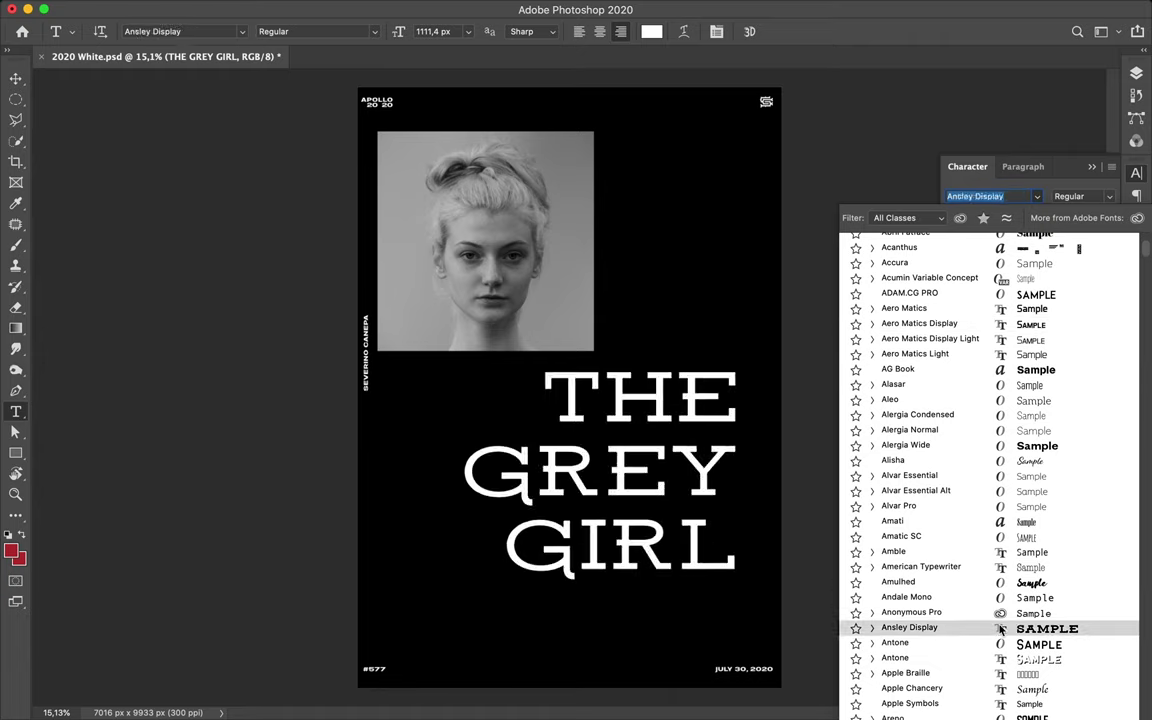
scroll(1000, 635, "down", 2)
scroll(1000, 640, "down", 3)
scroll(1003, 651, "down", 1)
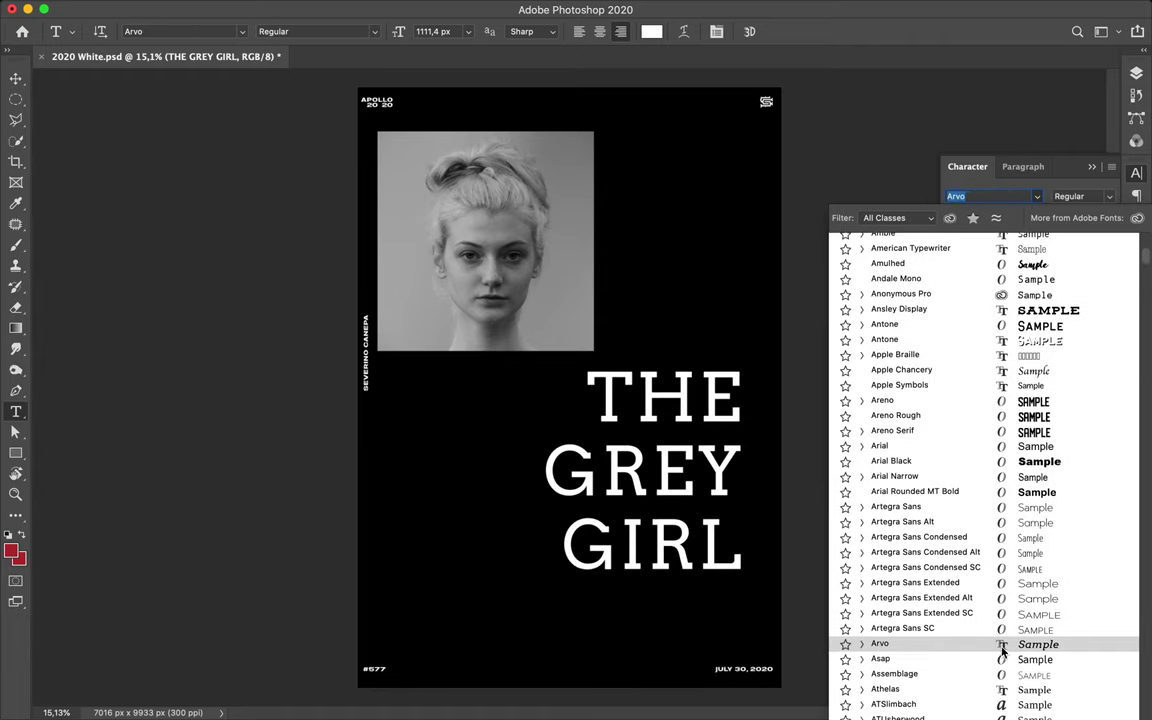
scroll(1000, 645, "down", 2)
left_click(861, 597)
scroll(919, 606, "down", 1)
scroll(930, 590, "down", 3)
scroll(950, 604, "down", 2)
left_click(862, 547)
scroll(890, 609, "down", 1)
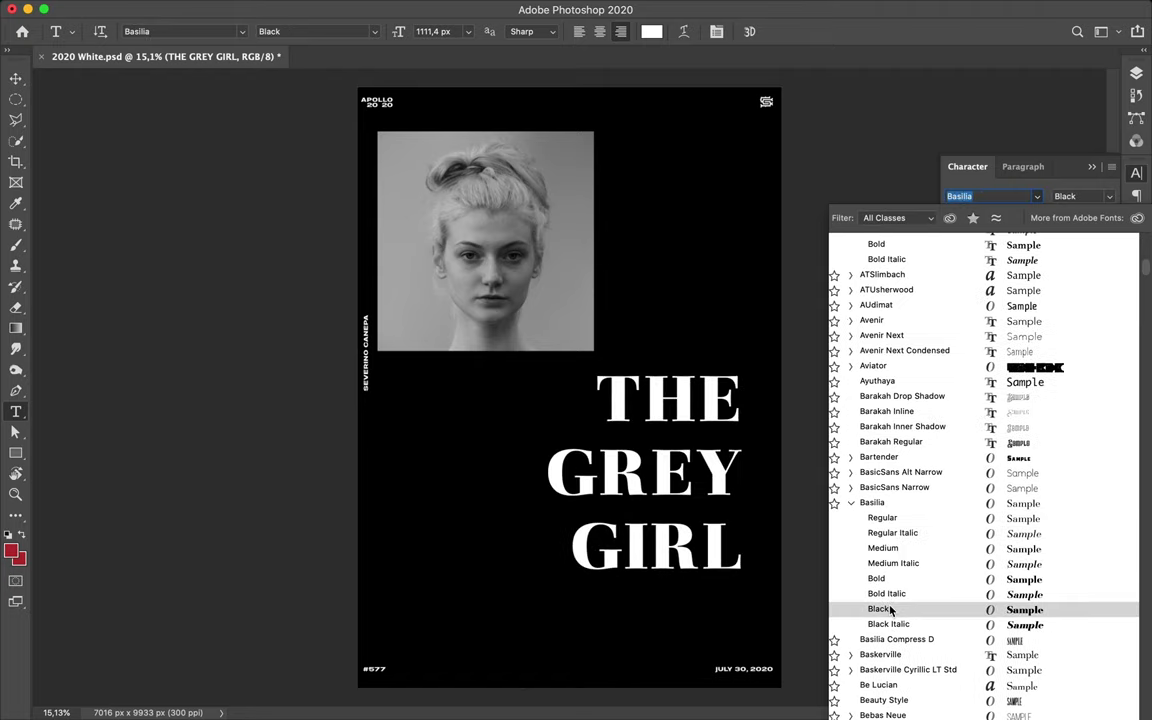
left_click(925, 622)
Step: Preview Baskerville, Bitter and Bodoni 72 styles, then keep Basilia Black Italic
scroll(990, 430, "down", 5)
scroll(990, 430, "down", 4)
scroll(975, 432, "down", 1)
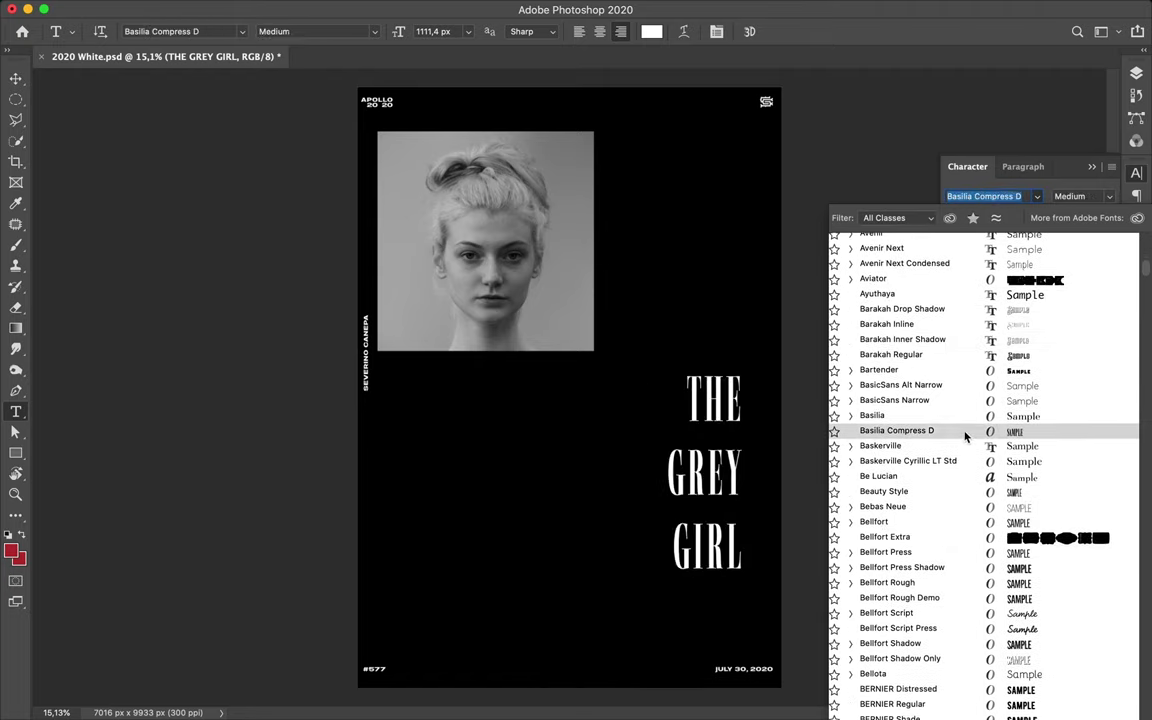
left_click(851, 445)
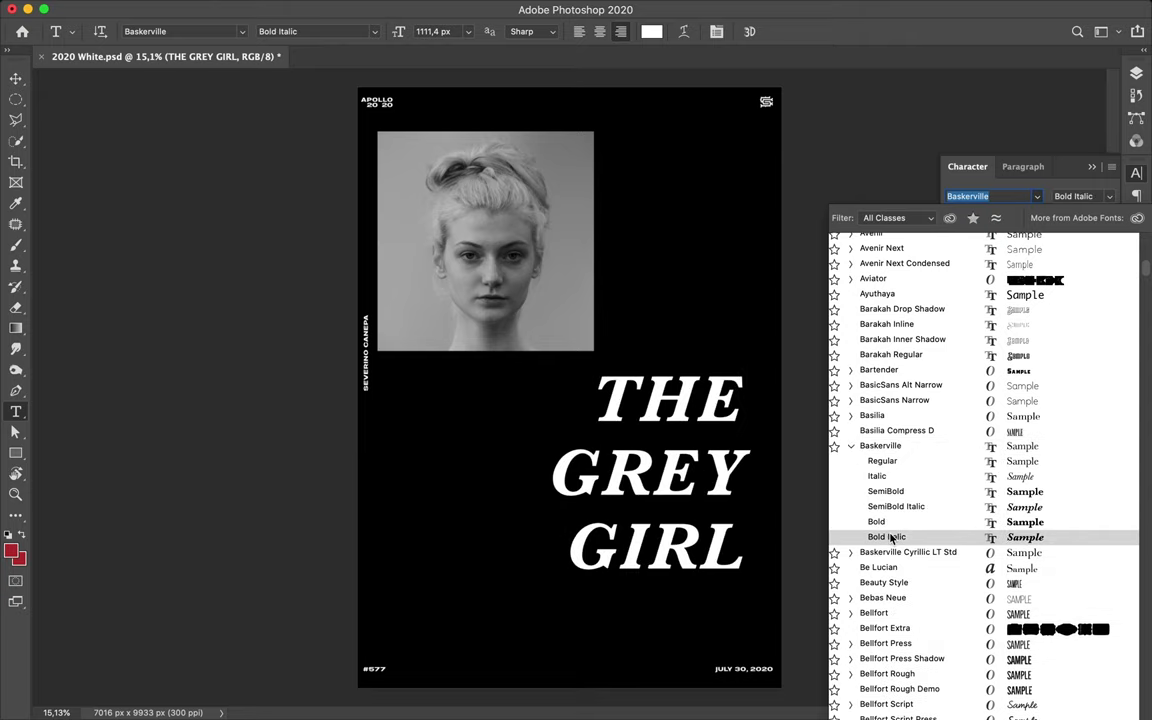
left_click(851, 552)
scroll(885, 648, "down", 1)
scroll(885, 648, "down", 2)
scroll(888, 635, "down", 2)
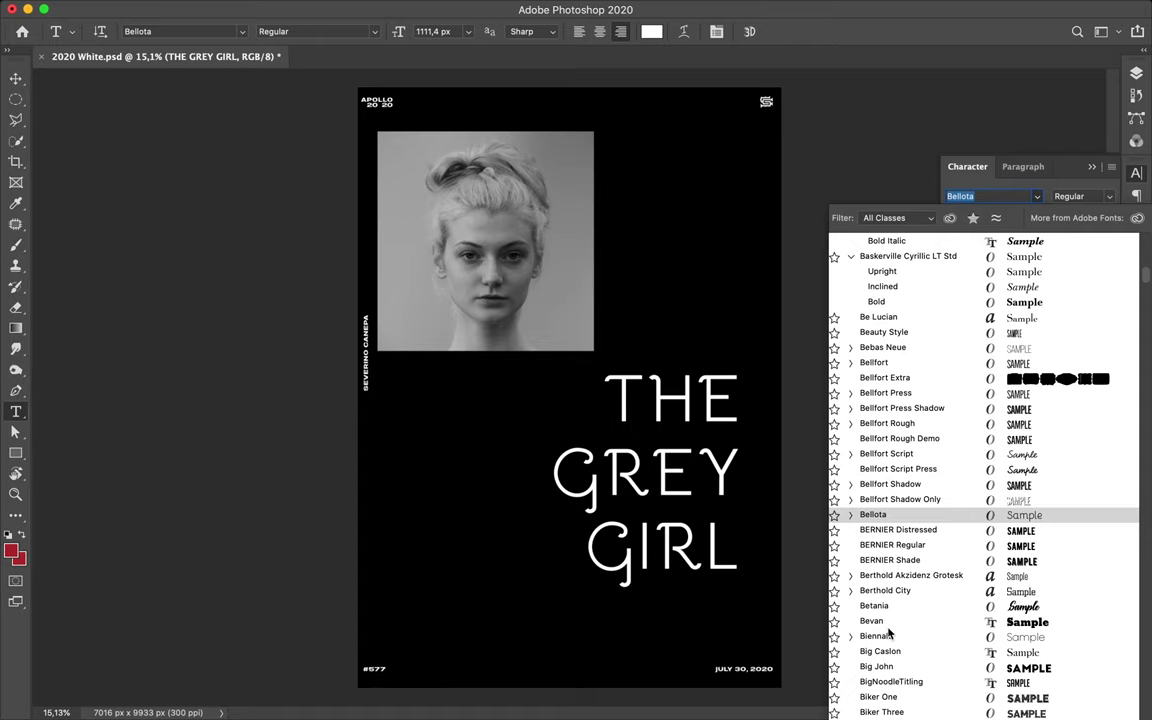
scroll(888, 633, "down", 3)
left_click(851, 557)
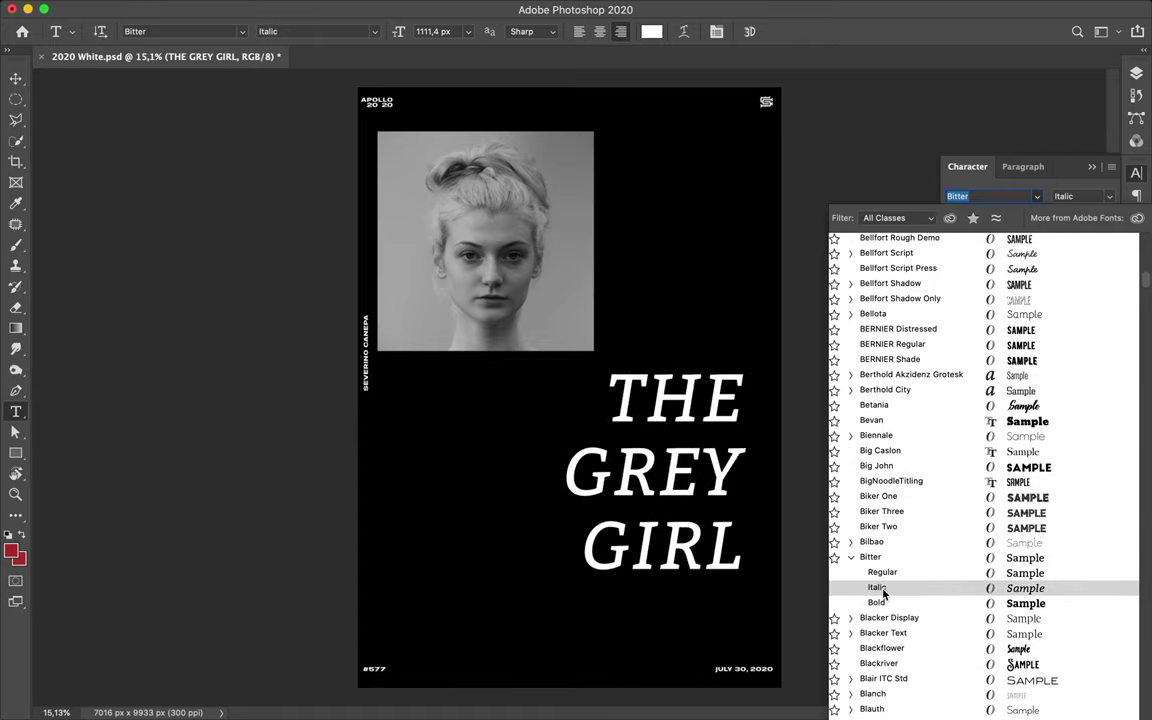
scroll(880, 600, "down", 1)
scroll(870, 610, "down", 2)
left_click(853, 608)
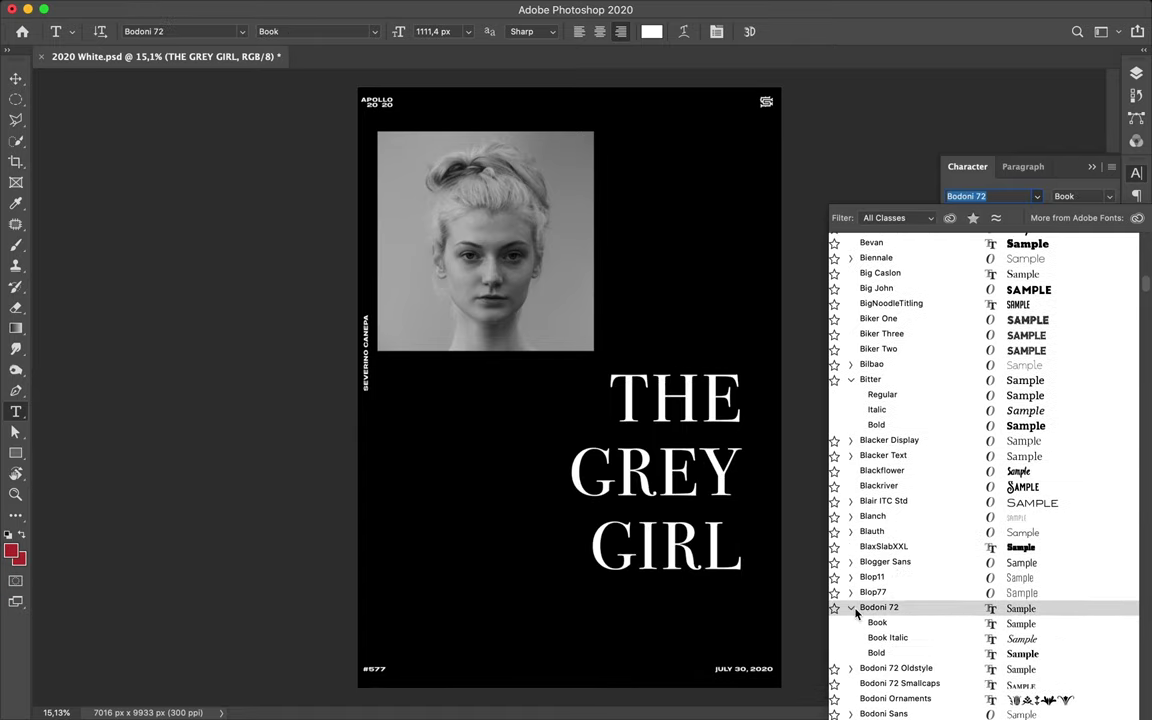
left_click(851, 668)
scroll(877, 640, "down", 2)
left_click(713, 580)
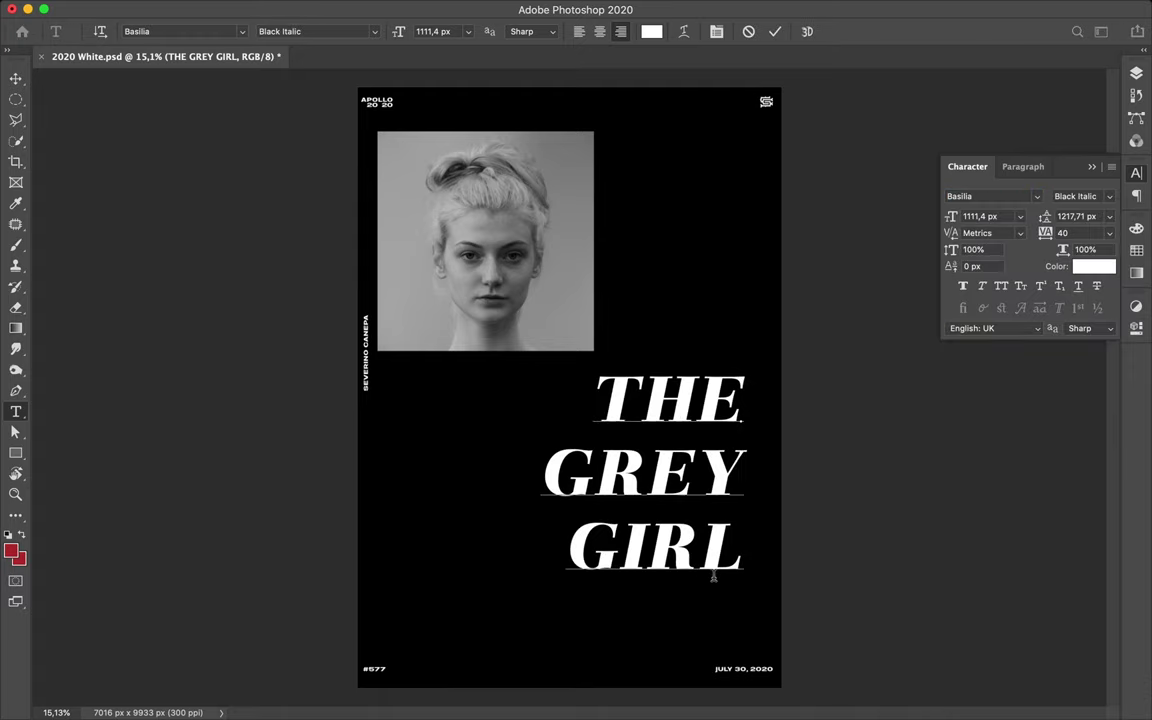
Step: Scale the title to about 146% and tighten its leading to 1668 px
left_click(16, 78)
key("ctrl+t")
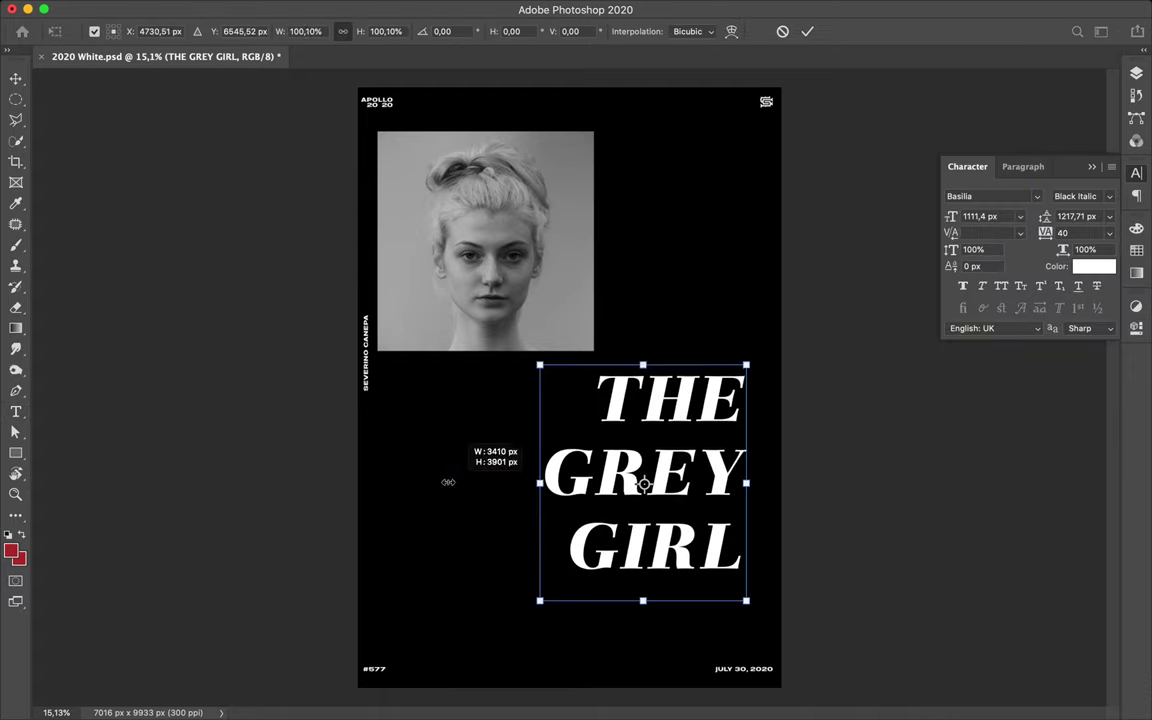
left_click_drag(540, 476, 445, 483)
key("Return")
left_click(1073, 216)
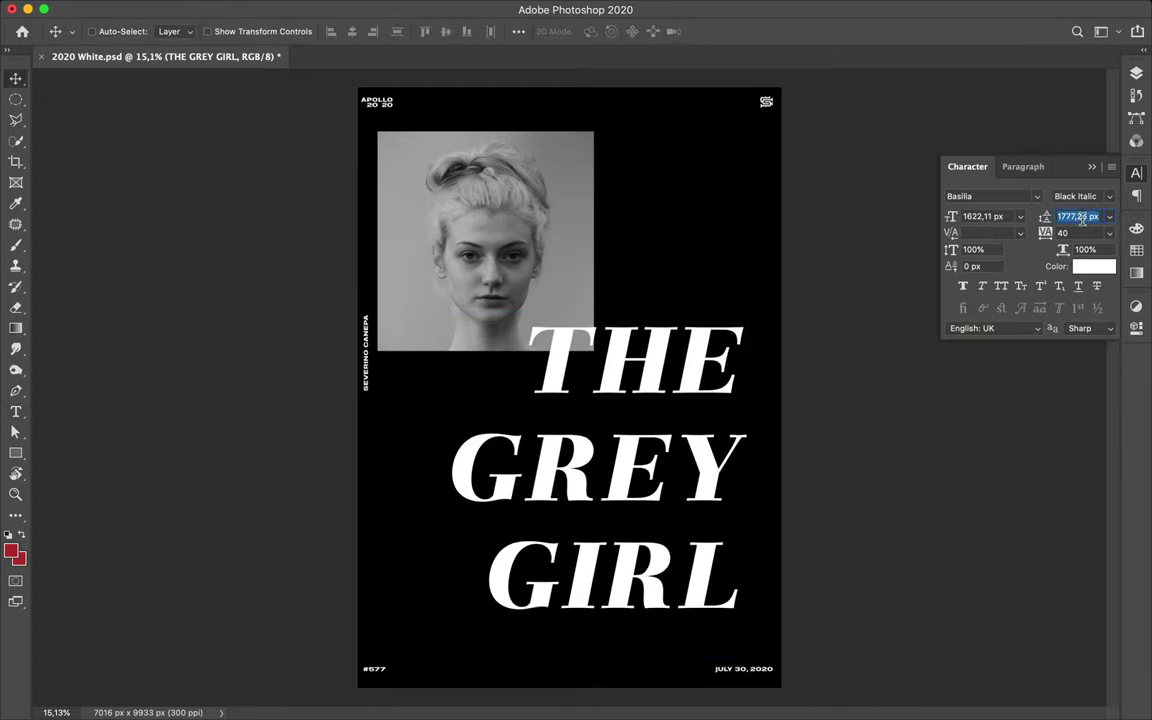
key("shift+Down")
key("shift+Down")
key("shift+Down")
key("shift+Down")
key("shift+Down")
key("shift+Down")
key("shift+Down")
key("shift+Down")
key("shift+Down")
key("shift+Down")
key("shift+Down")
key("shift+Down")
key("shift+Down")
key("shift+Down")
key("shift+Down")
Step: Move the title layer out of the Layout group, above Layer 1
left_click(1136, 72)
left_click_drag(1015, 250, 1015, 400)
mouse_move(1021, 329)
left_mouse_down()
mouse_move(1011, 442)
mouse_move(1008, 409)
left_mouse_up()
left_click(960, 160)
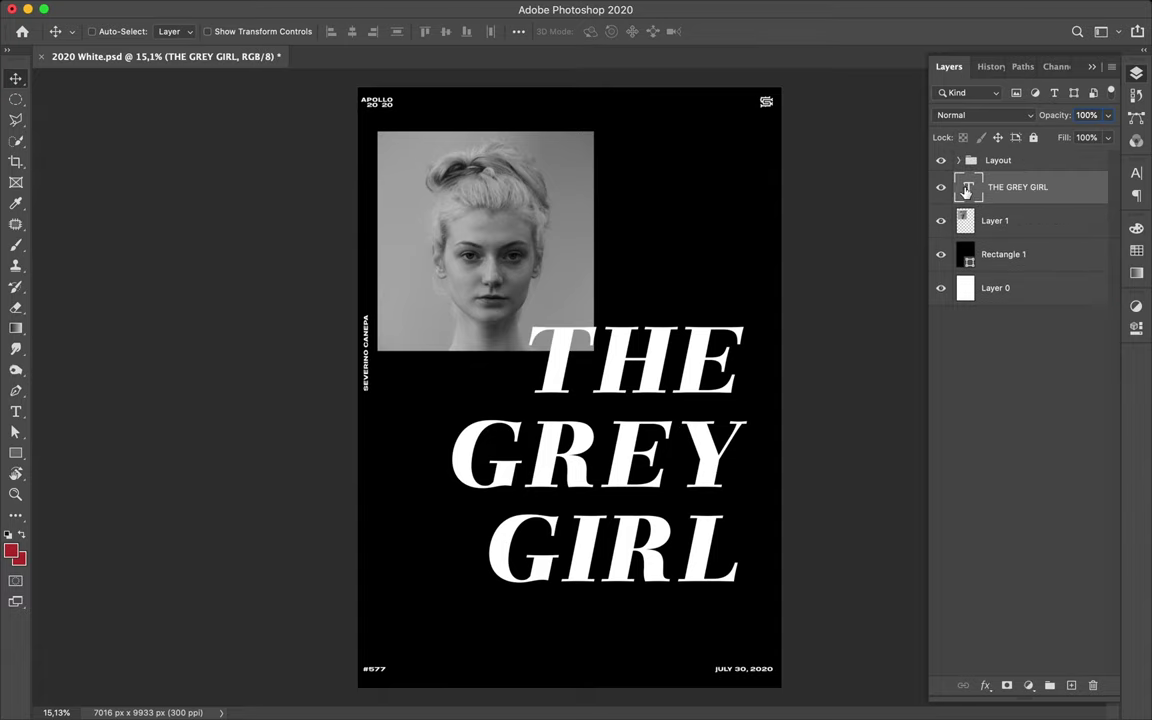
Step: Give the title a 29 px white outside stroke and black text colour
double_click(1070, 182)
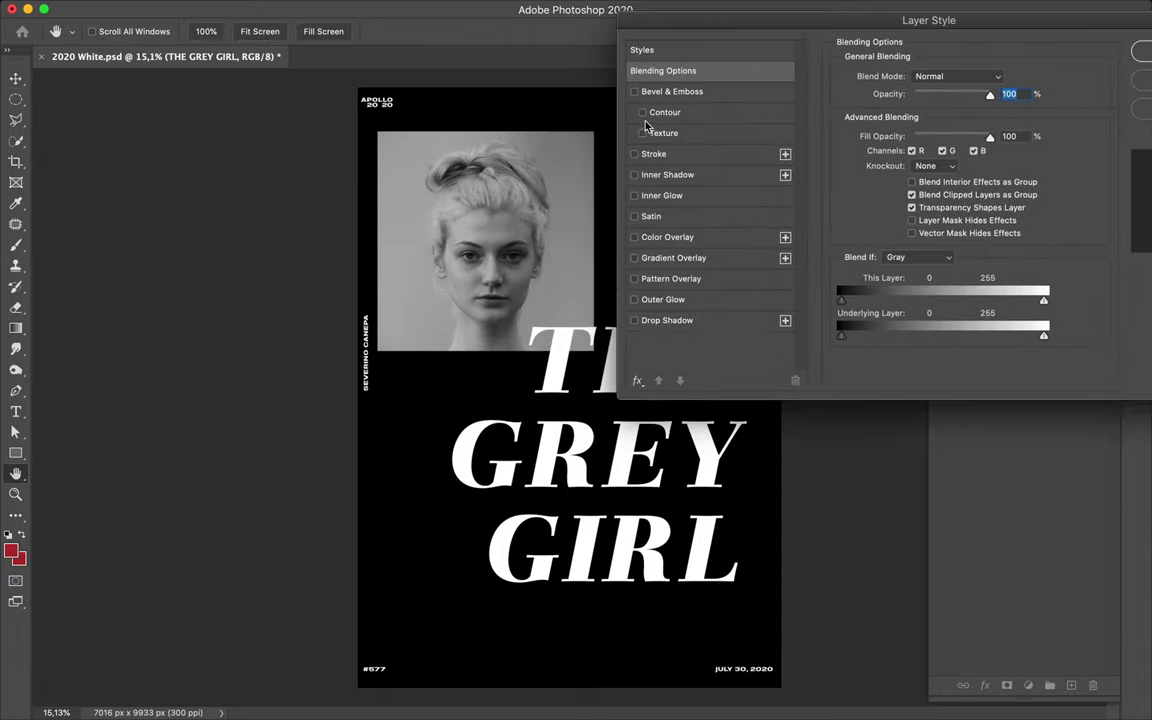
left_click(655, 113)
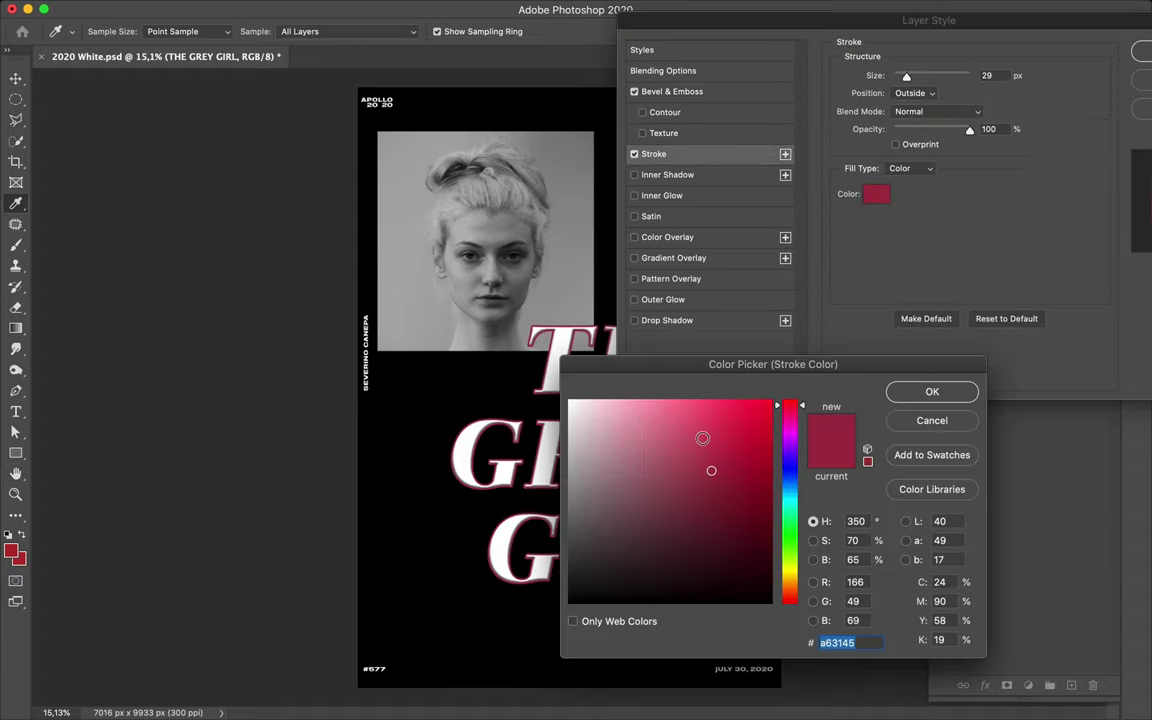
left_click(660, 154)
left_click_drag(1017, 32, 720, 47)
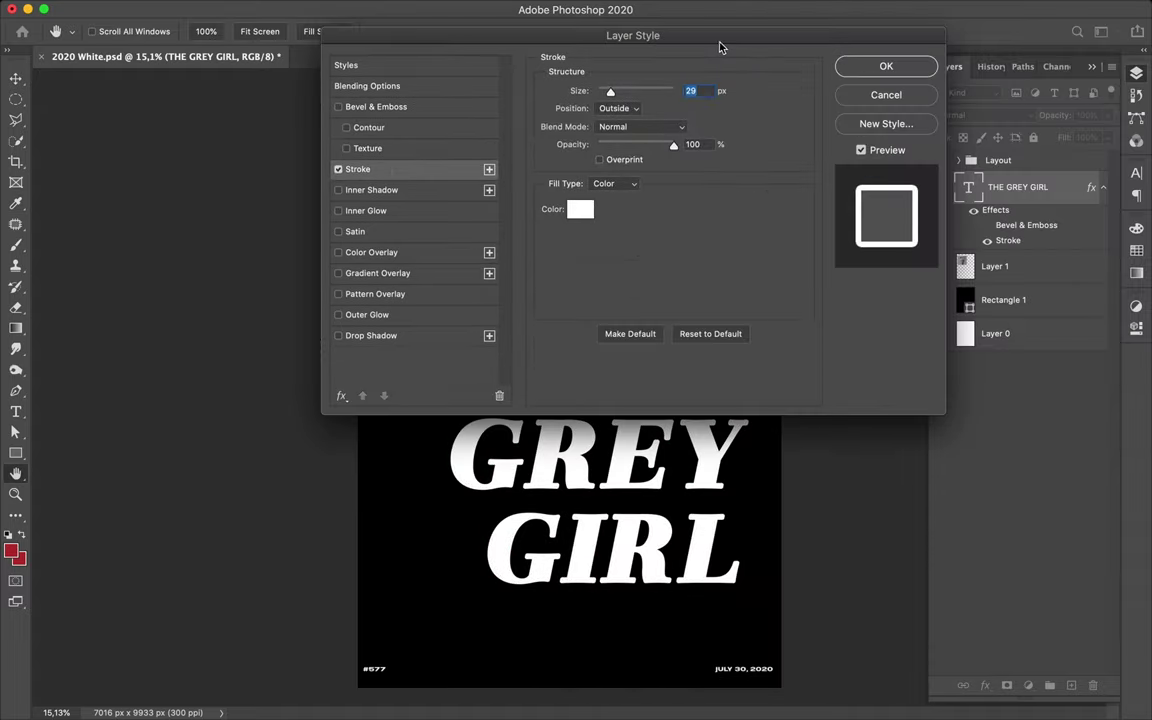
left_click(886, 66)
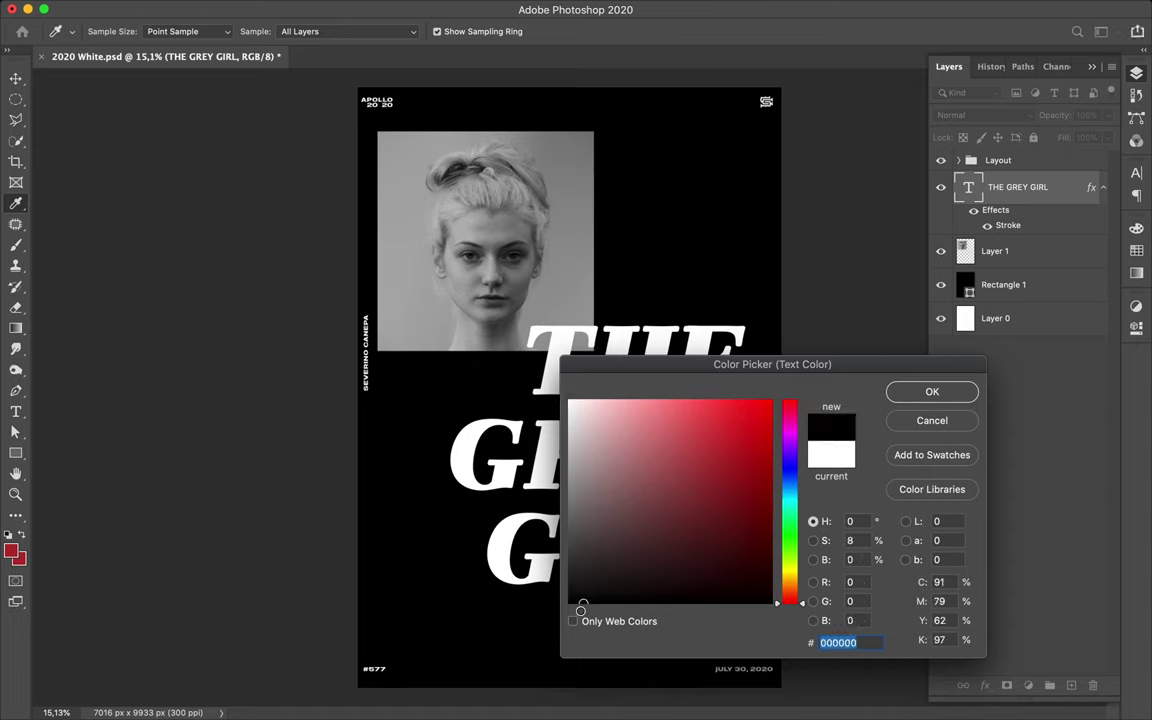
left_click(928, 391)
key("v")
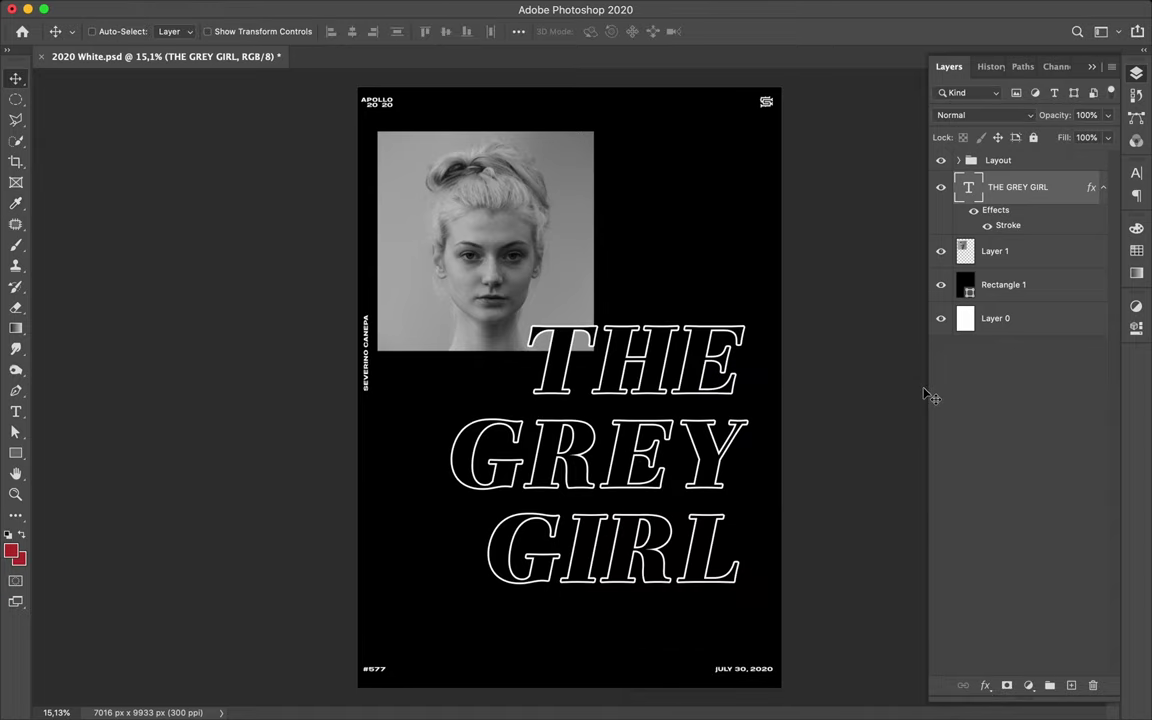
Step: Duplicate the outlined title layer and rasterize its type and stroke style into pixels
left_click_drag(1087, 190, 1062, 224)
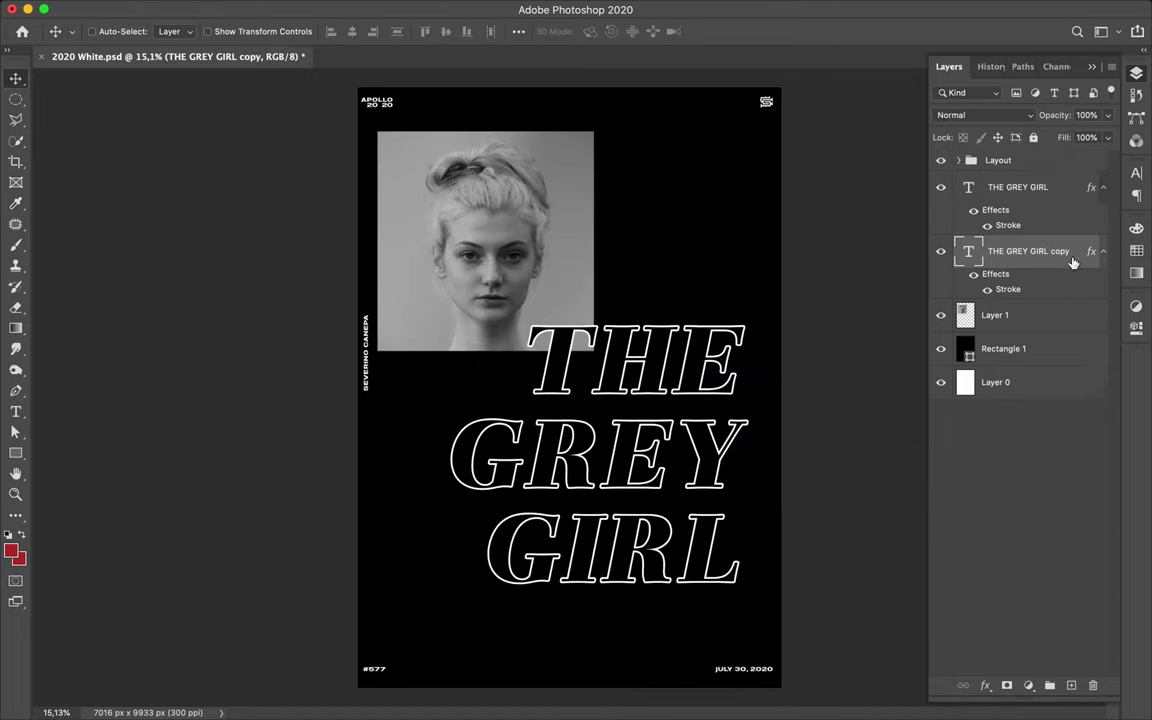
right_click(1030, 253)
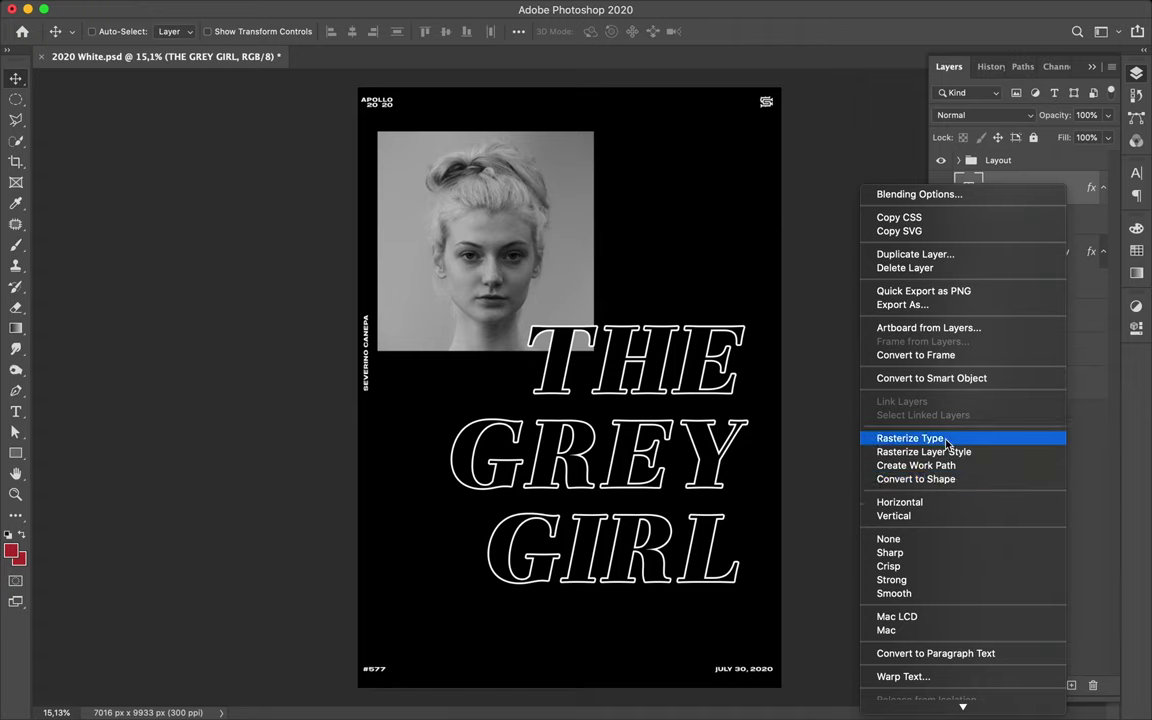
left_click(910, 438)
right_click(960, 178)
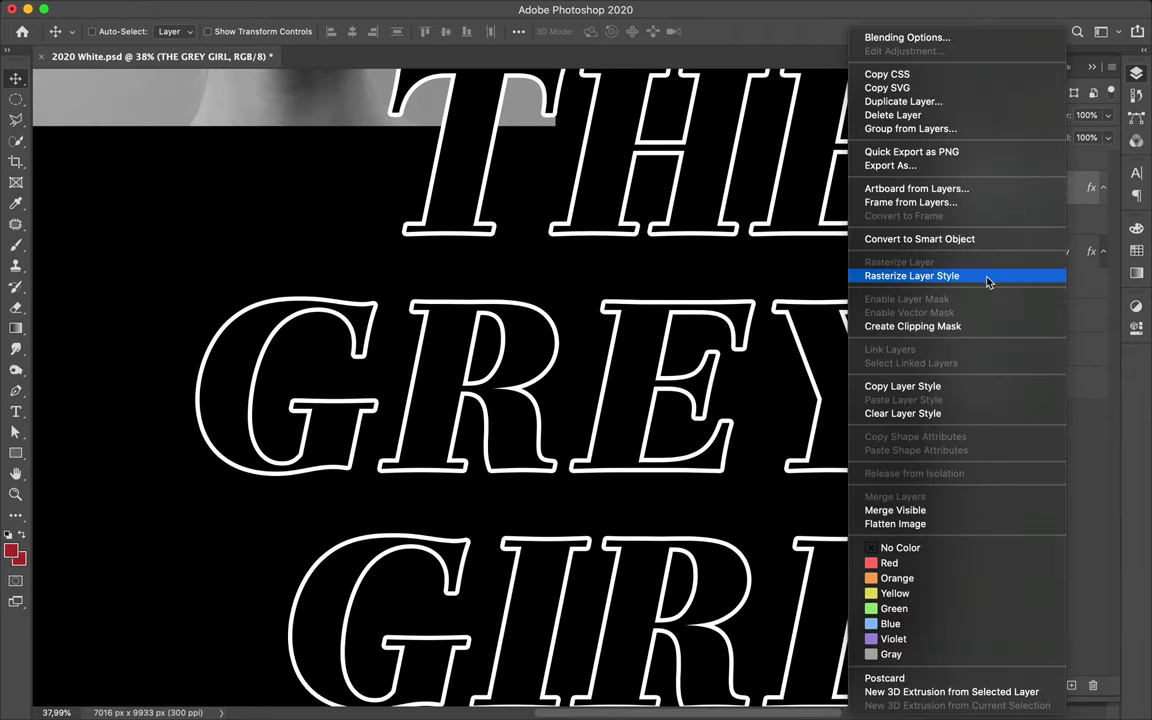
left_click(911, 276)
left_click(15, 140)
Step: Test a Magic Wand selection of the white outlines, deselect, show the guides, and shift the title right
right_click(15, 140)
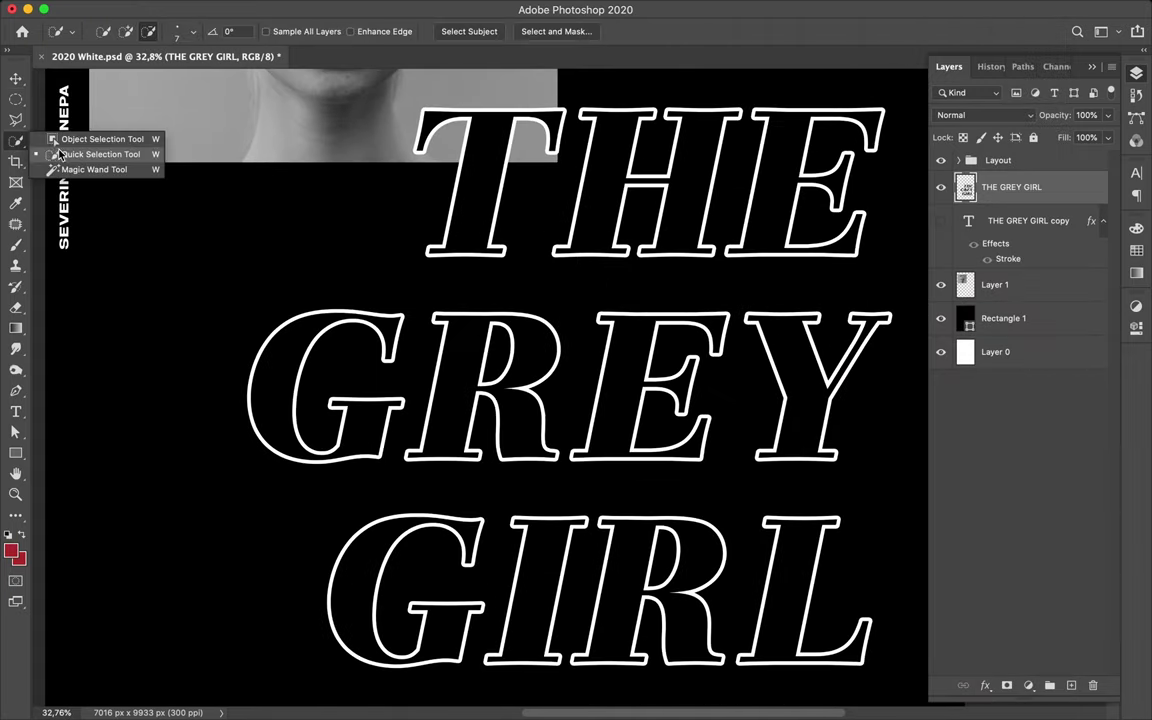
left_click(95, 169)
left_click(624, 170)
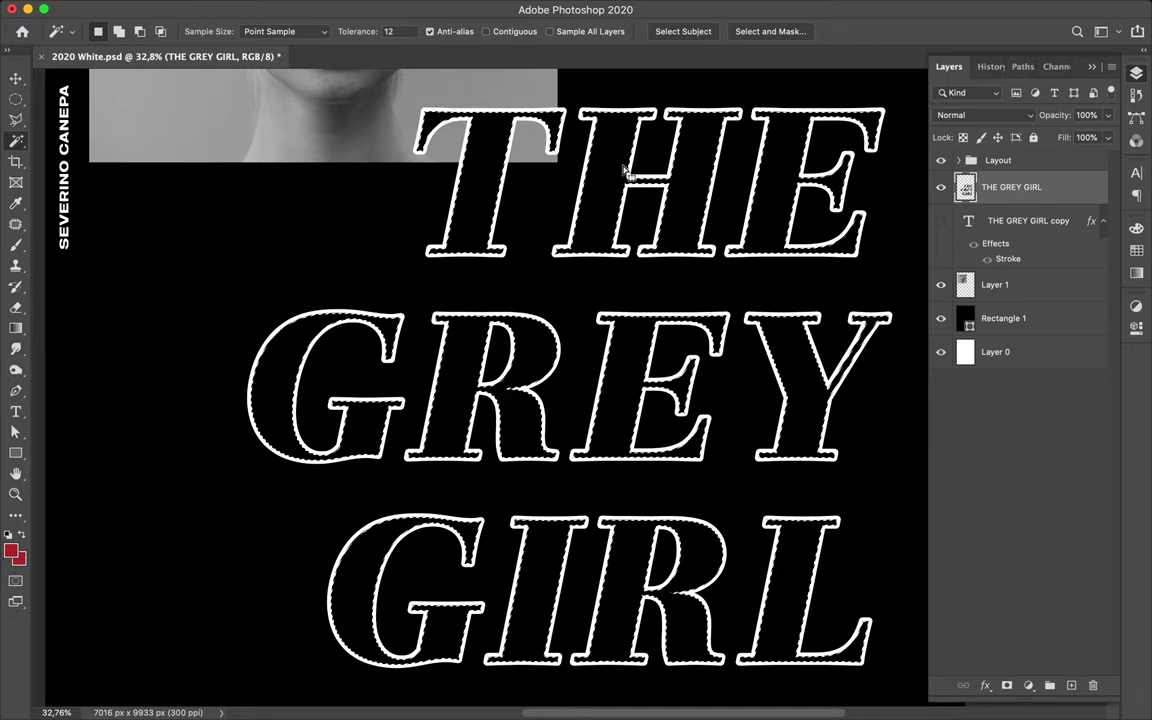
scroll(628, 170, "down", 2)
key("ctrl+d")
scroll(640, 200, "down", 2)
key("v")
scroll(650, 240, "down", 2)
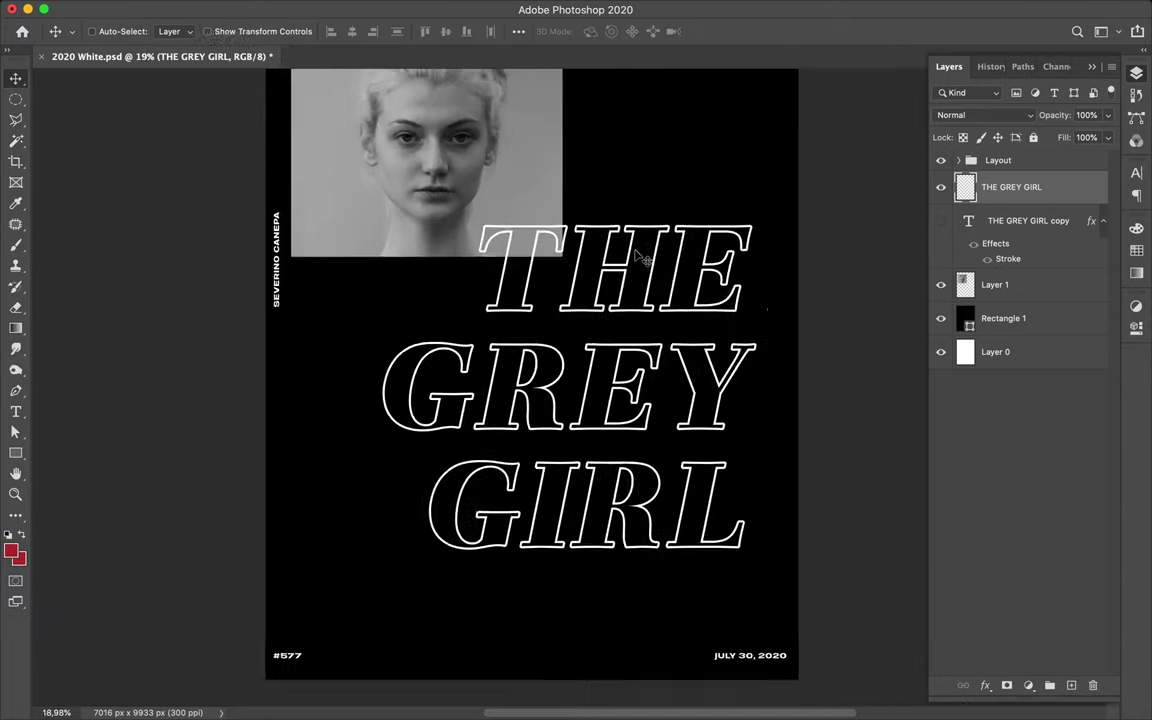
scroll(645, 258, "down", 2)
key("ctrl+semicolon")
left_click_drag(605, 333, 700, 372)
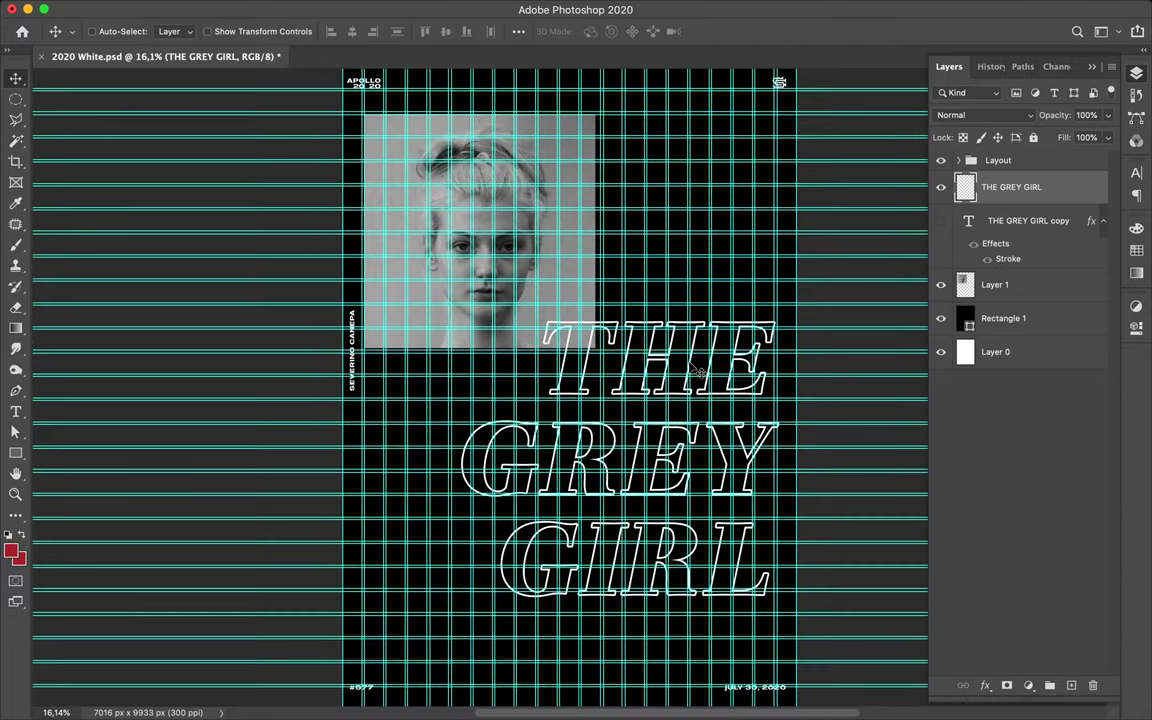
Step: Raise the title about 15 px, then clear the hidden copy's layer style and delete that copy
left_click_drag(683, 282, 683, 270)
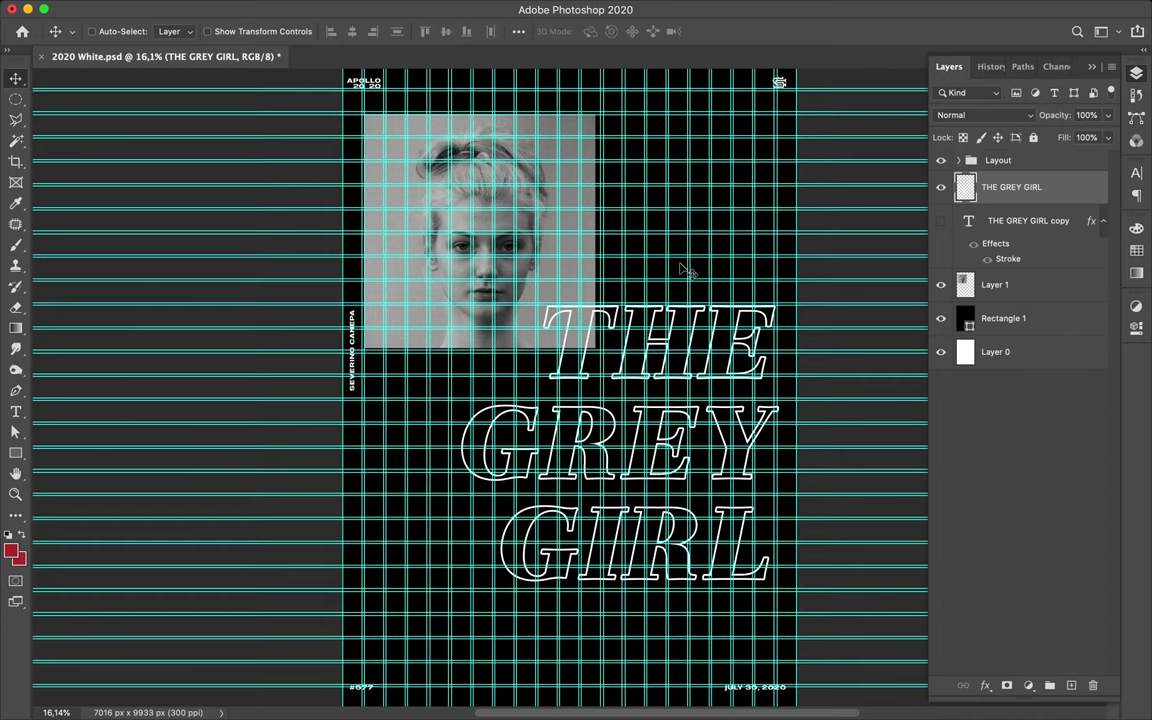
left_click(940, 221)
right_click(945, 221)
scroll(968, 461, "down", 5)
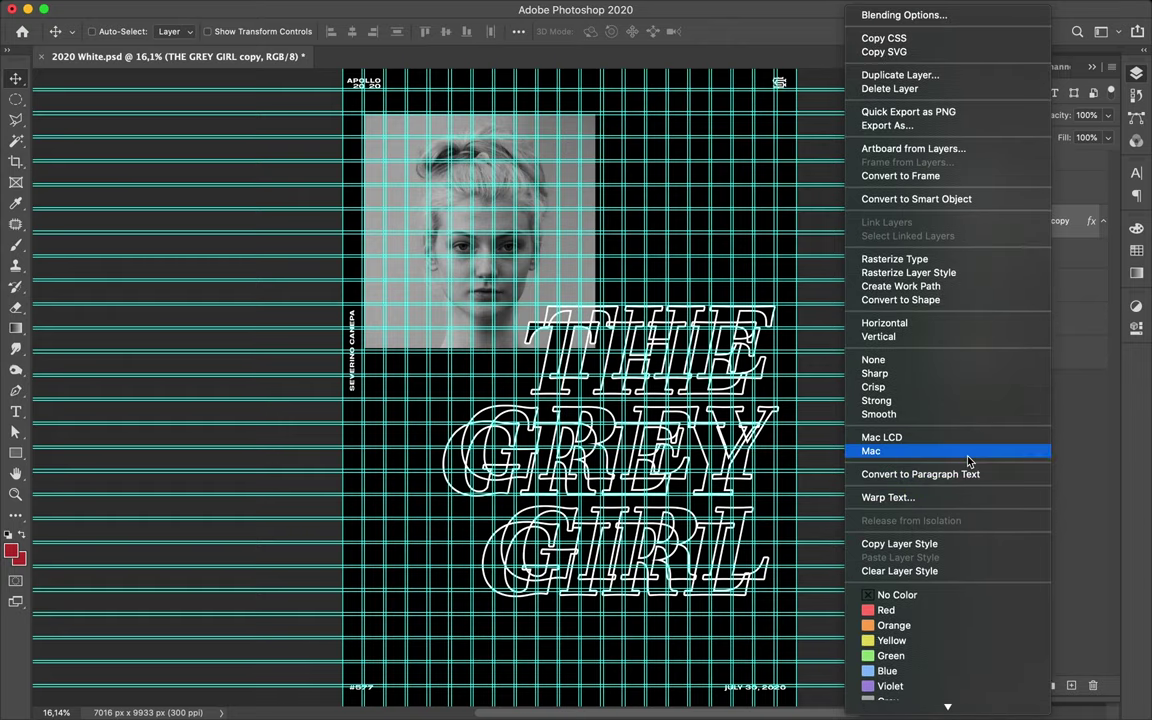
left_click(928, 571)
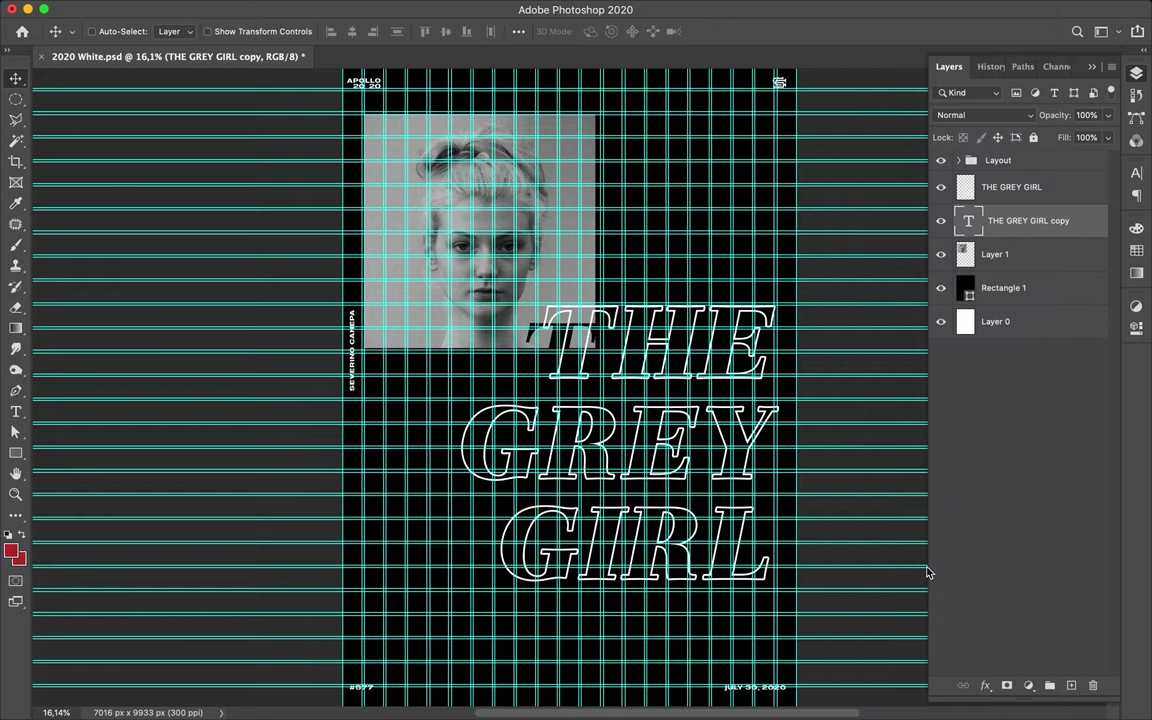
left_click_drag(755, 398, 585, 355)
key("BackSpace")
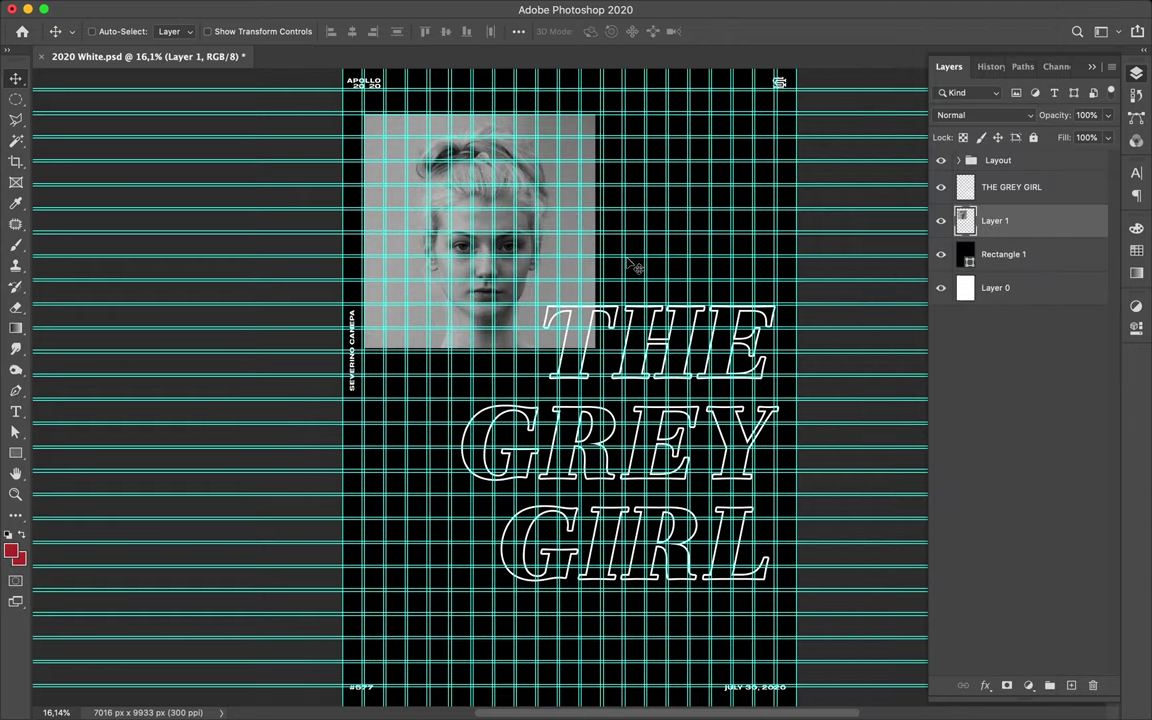
Step: Copy a rectangular strip of the eyes onto its own layer and place it over THE
key("m")
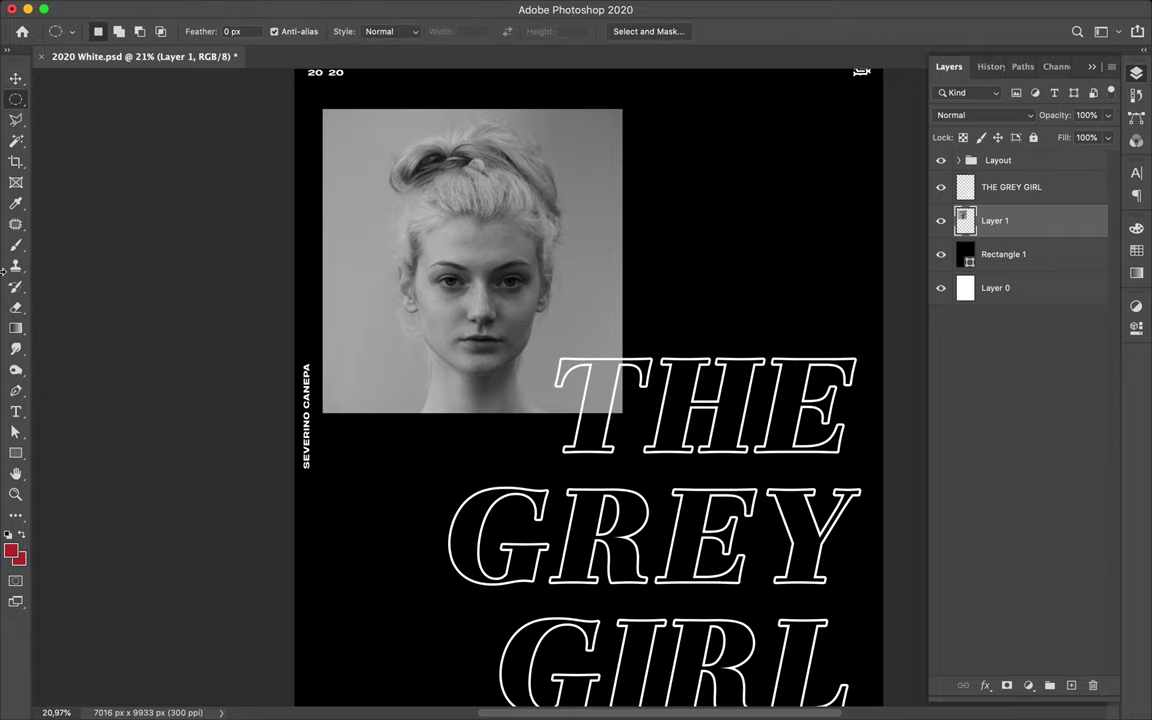
right_click(16, 101)
left_click(80, 87)
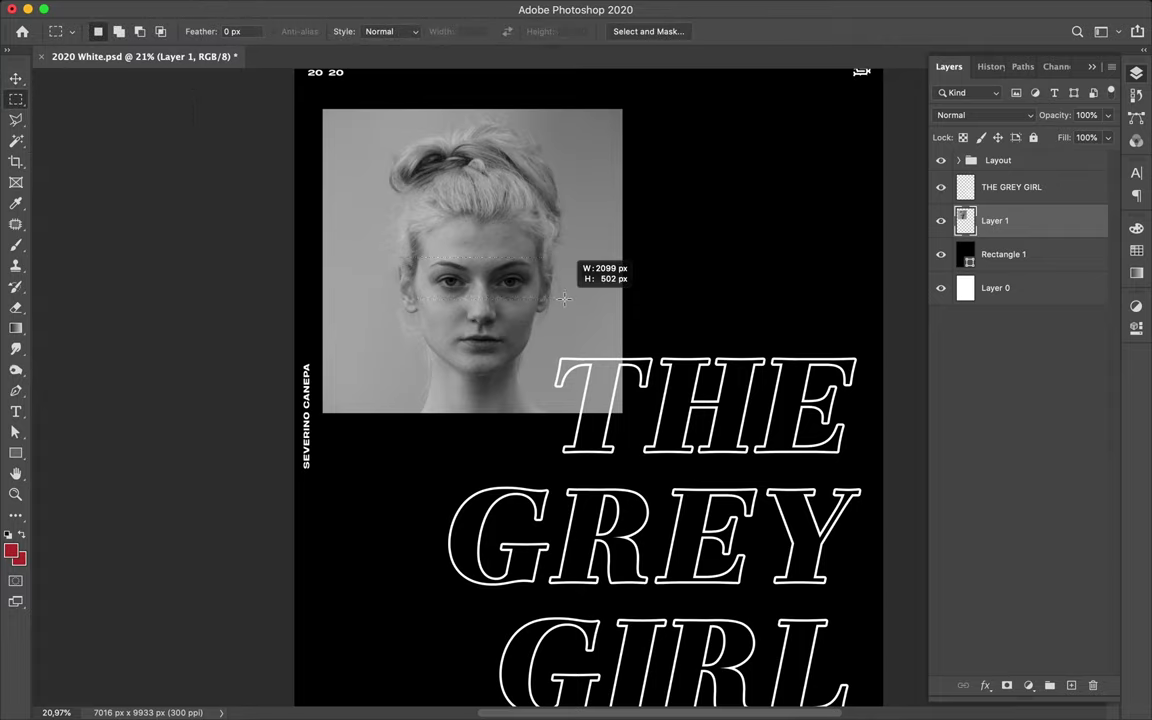
key("ctrl+shift+alt+n")
key("v")
left_click_drag(565, 298, 700, 395)
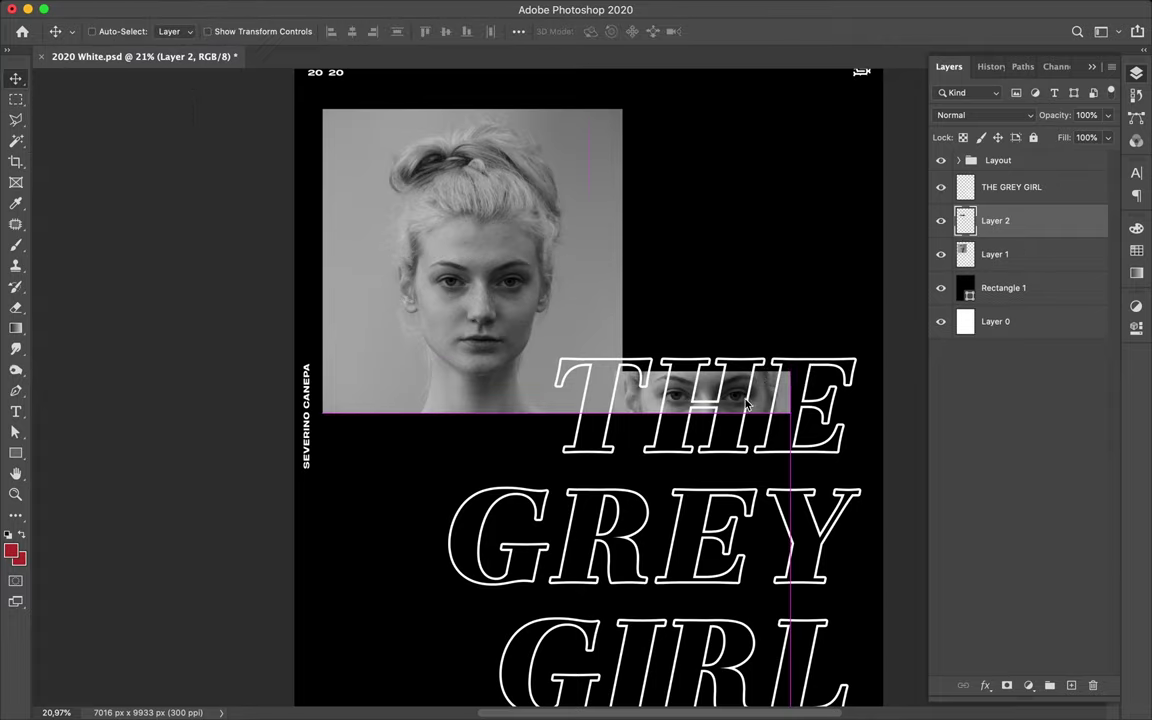
left_click(965, 187, "ctrl")
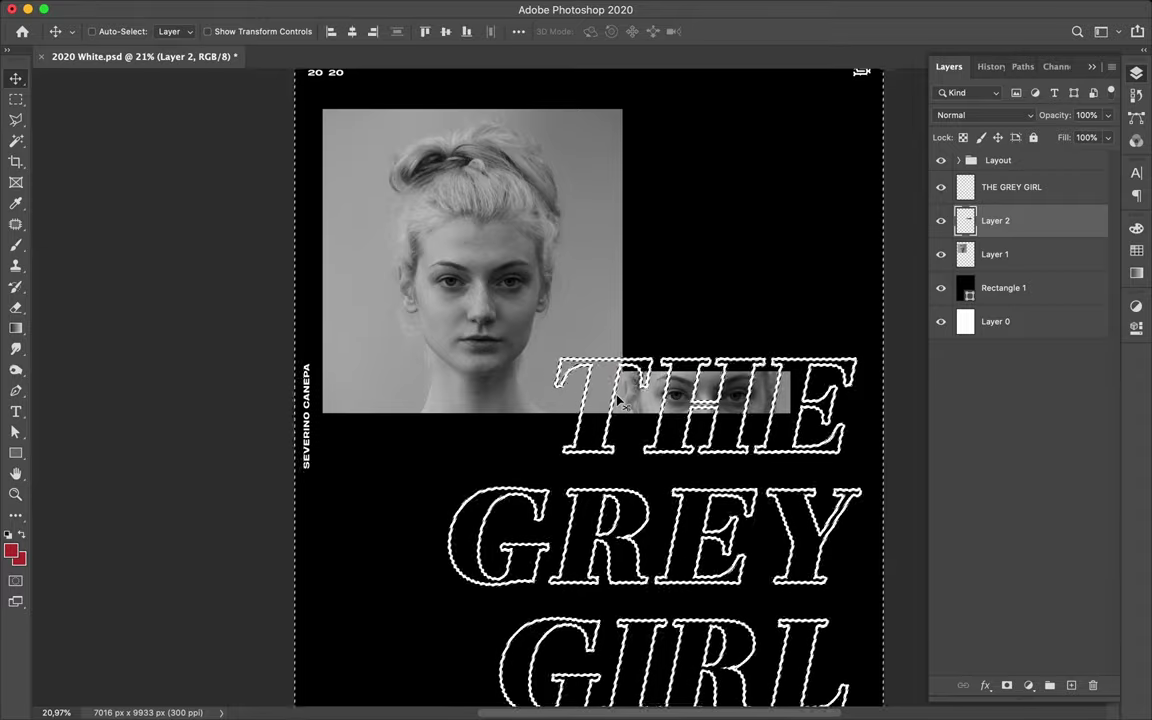
Step: Erase the eye strip's left end with a 412 px hard round eraser
key("b")
key("e")
left_click(99, 31)
left_click(60, 225)
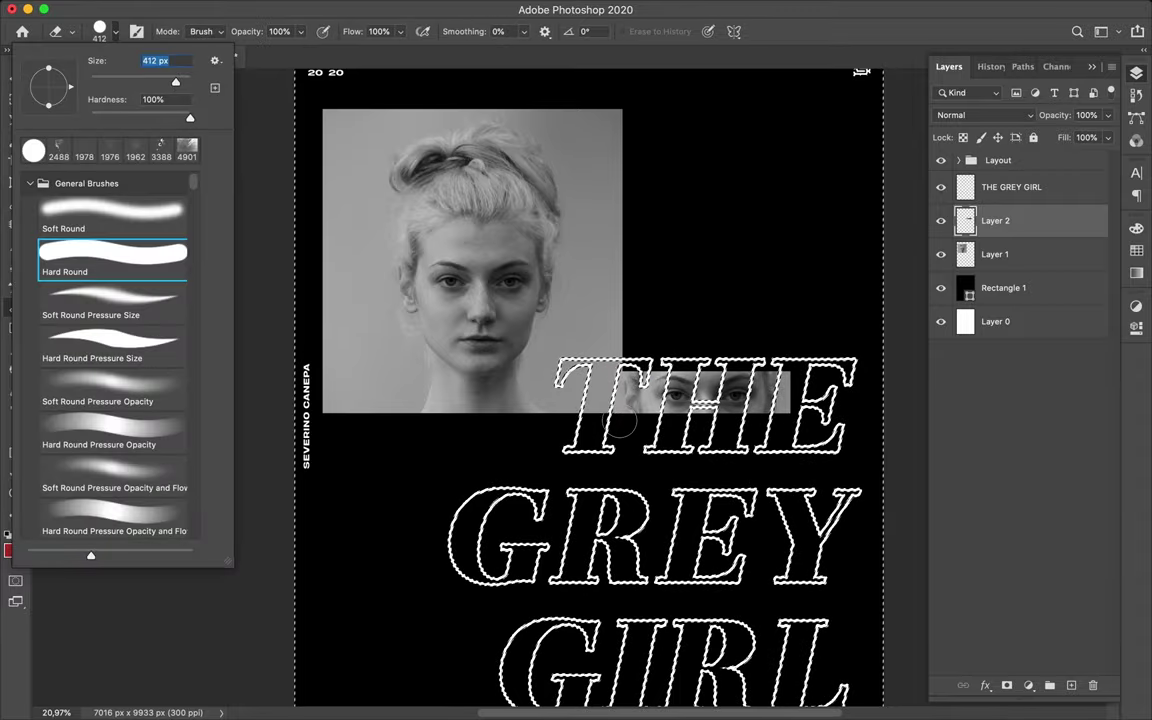
key("Return")
scroll(625, 420, "up", 3)
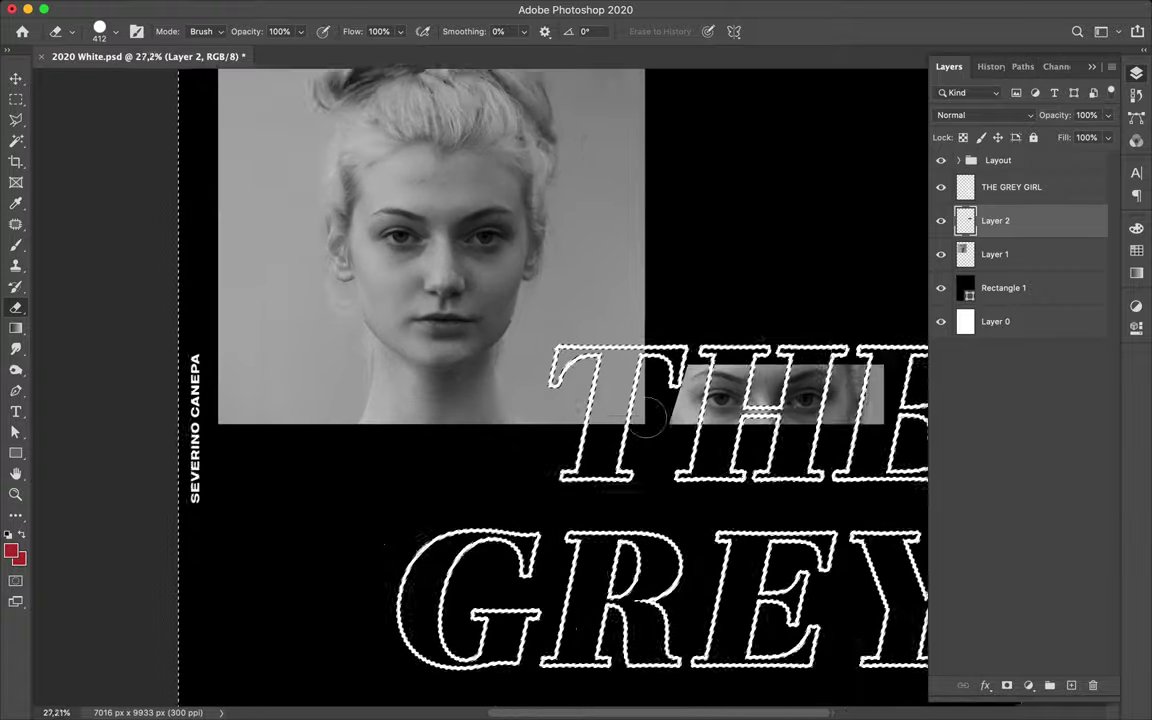
left_click_drag(635, 416, 690, 375)
Step: Delete an unwanted piece of the strip with the Polygonal Lasso, fit the view, and save
key("l")
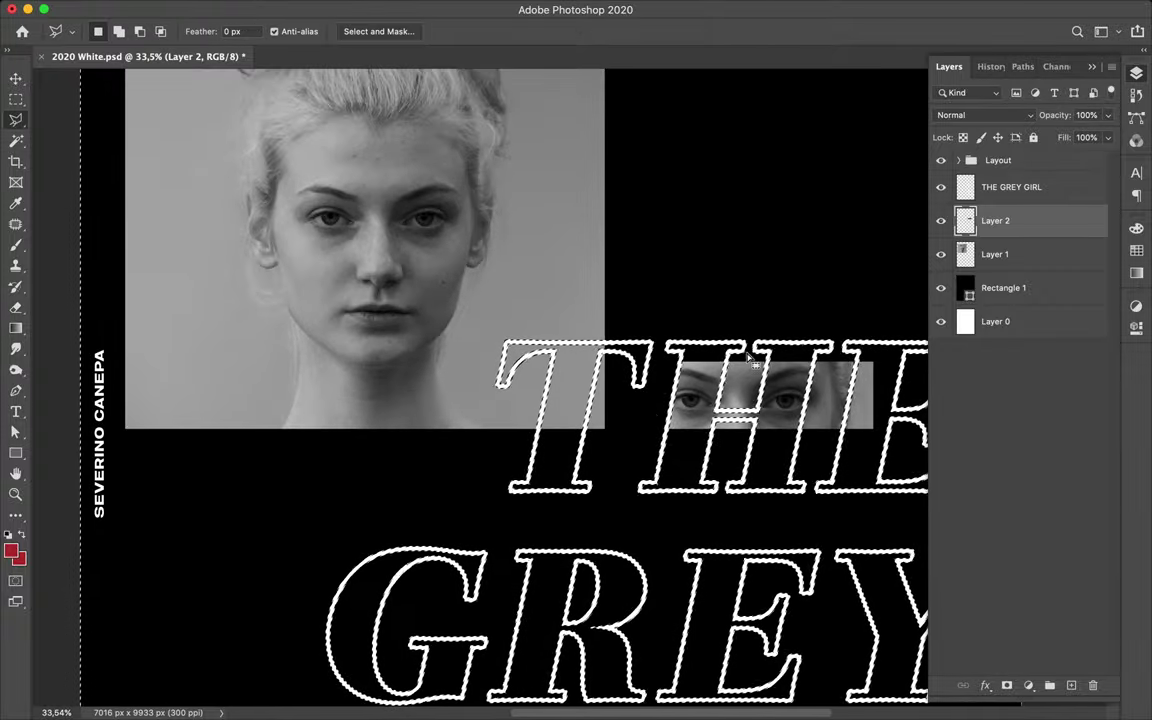
scroll(568, 386, "up", 2)
left_click(779, 352)
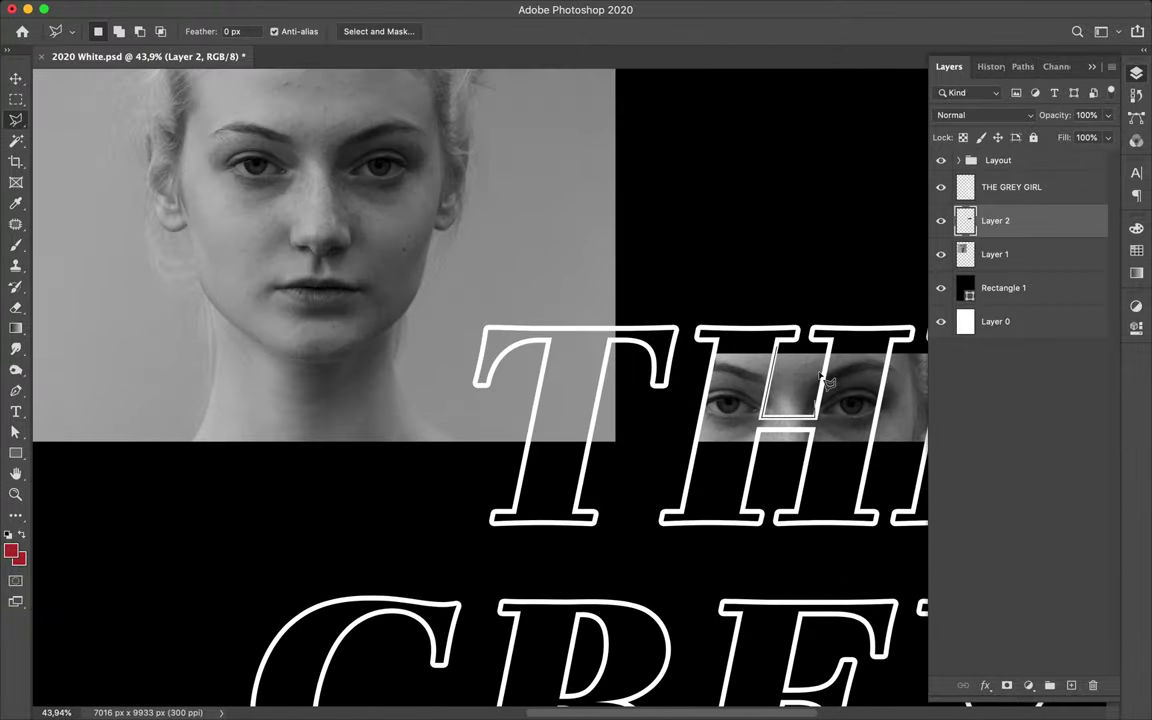
left_click(779, 351)
key("BackSpace")
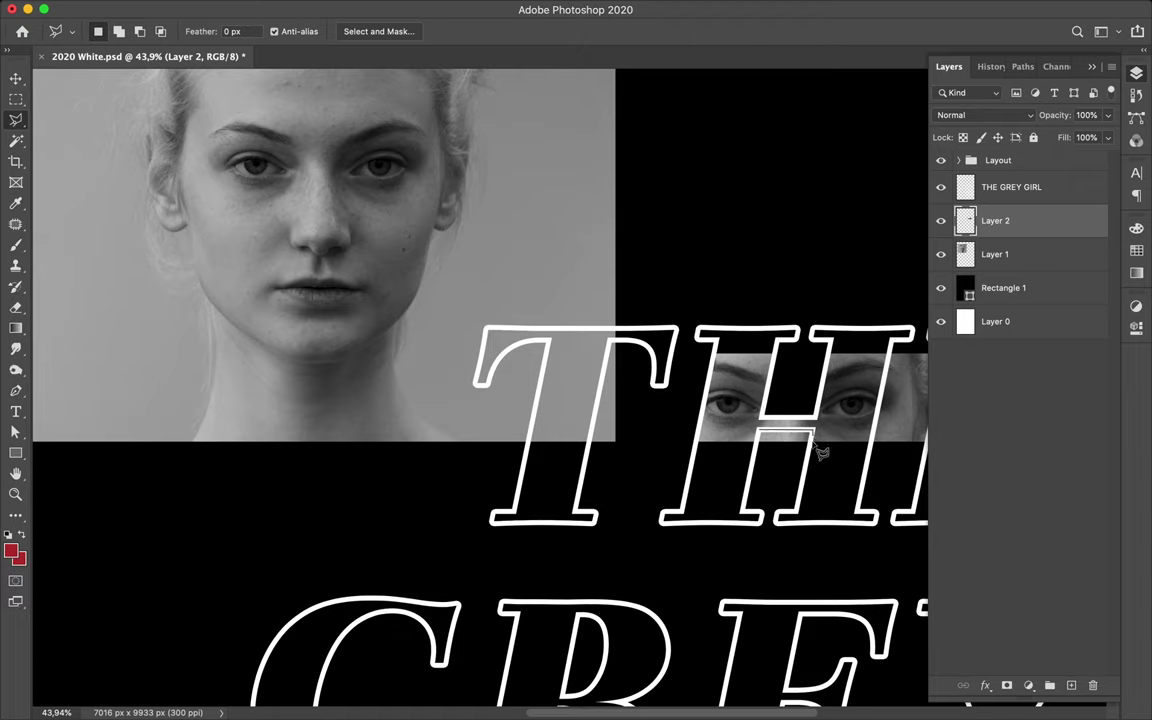
scroll(810, 455, "right", 5)
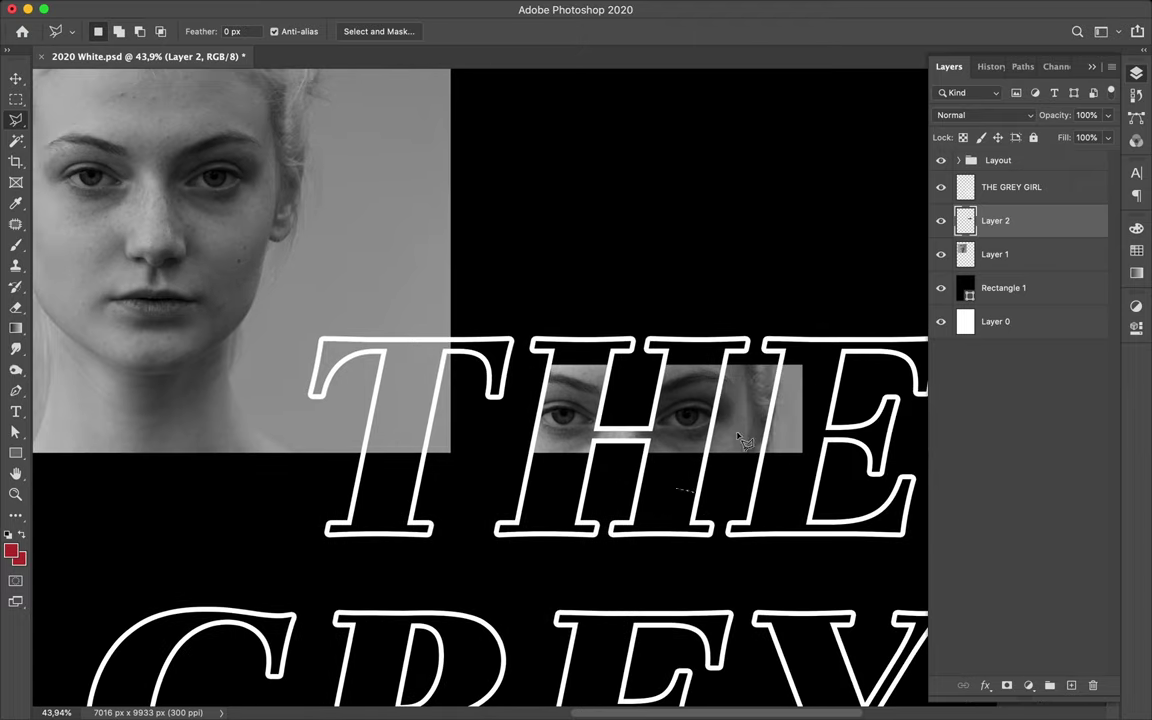
key("Escape")
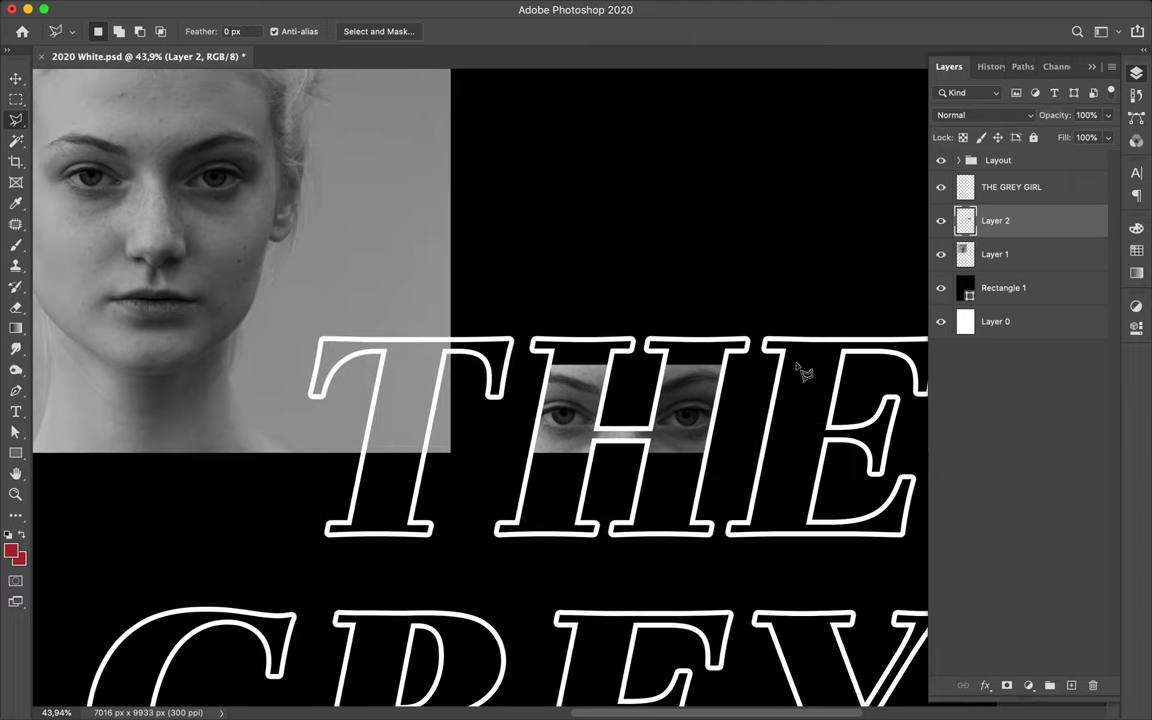
key("ctrl+0")
key("ctrl+s")
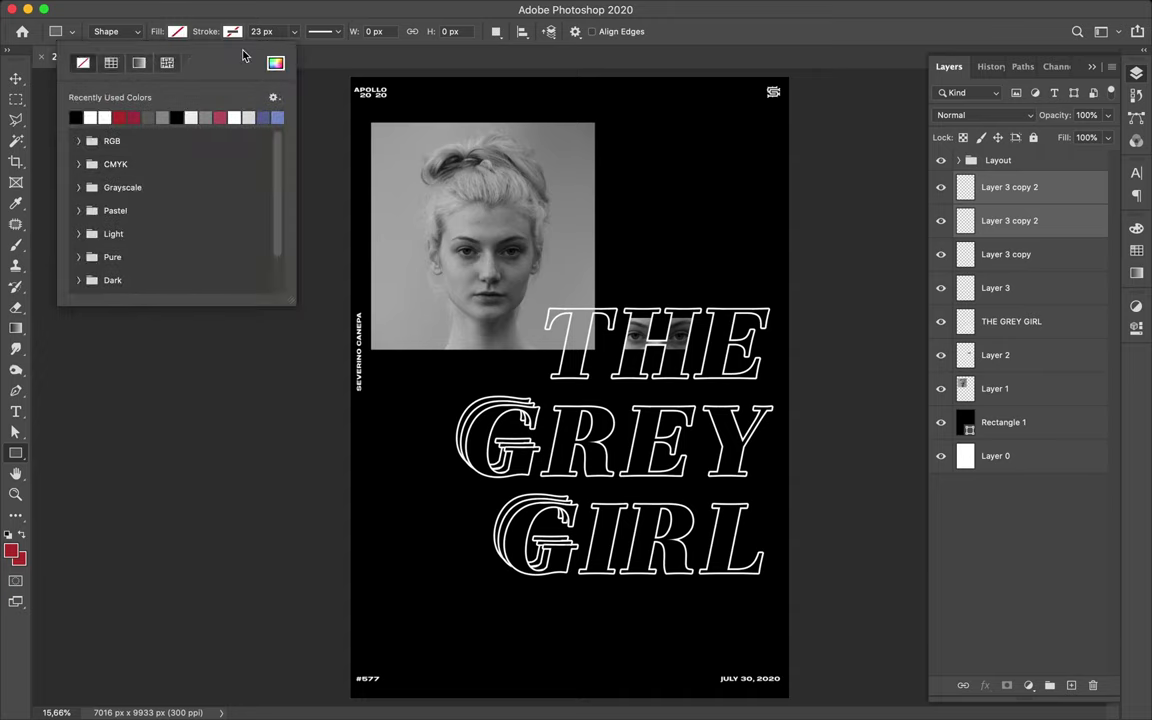
Step: Draw a black square frame with a 23 px white stroke at the poster's top right
left_click(610, 125)
key("Escape")
key("ctrl+semicolon")
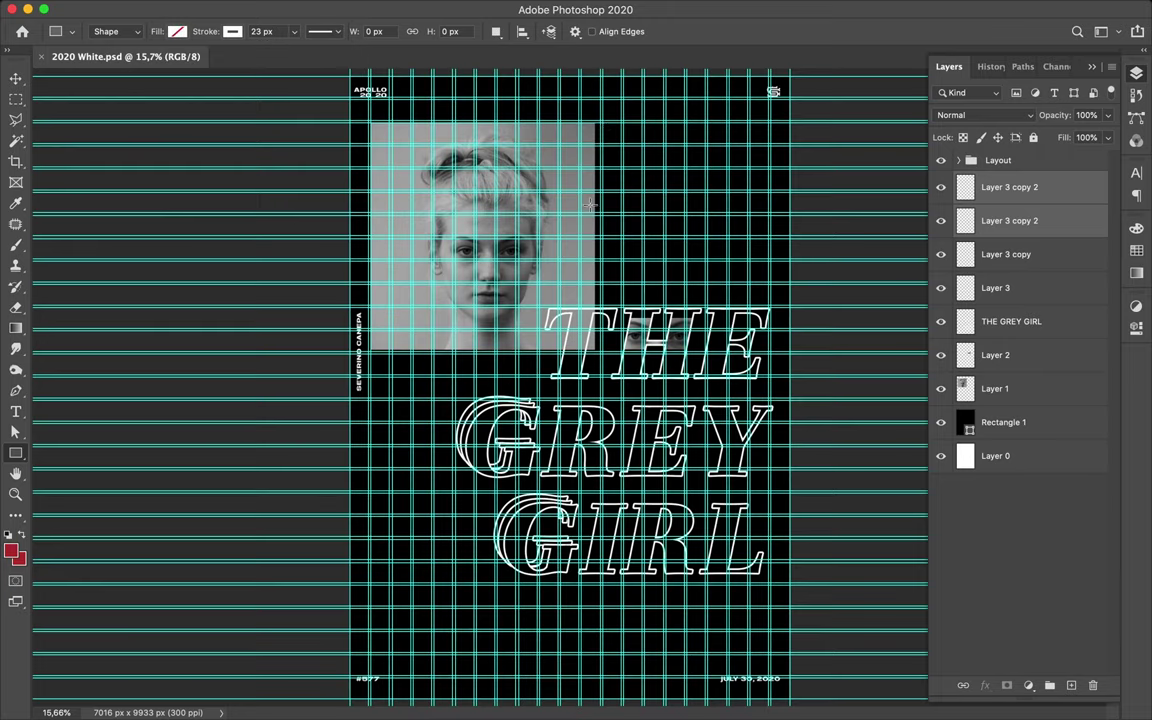
left_click_drag(603, 124, 768, 281)
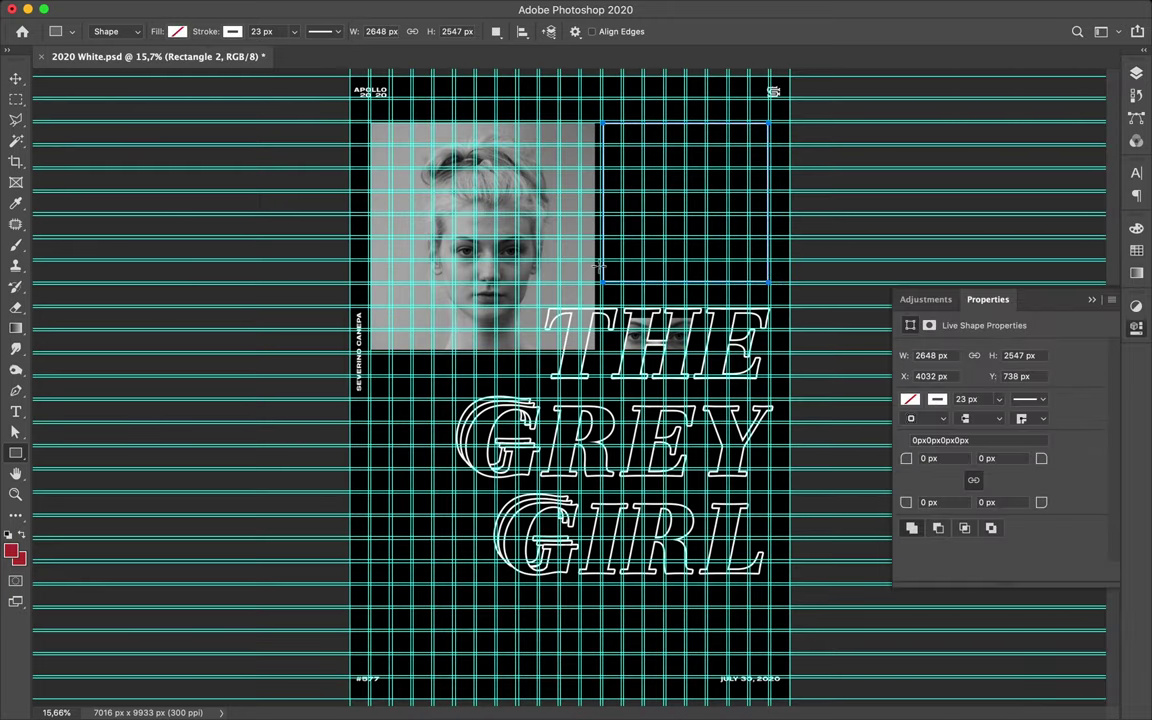
key("ctrl+semicolon")
key("v")
mouse_move(762, 189)
left_mouse_down()
mouse_move(783, 179)
mouse_move(771, 179)
left_mouse_up()
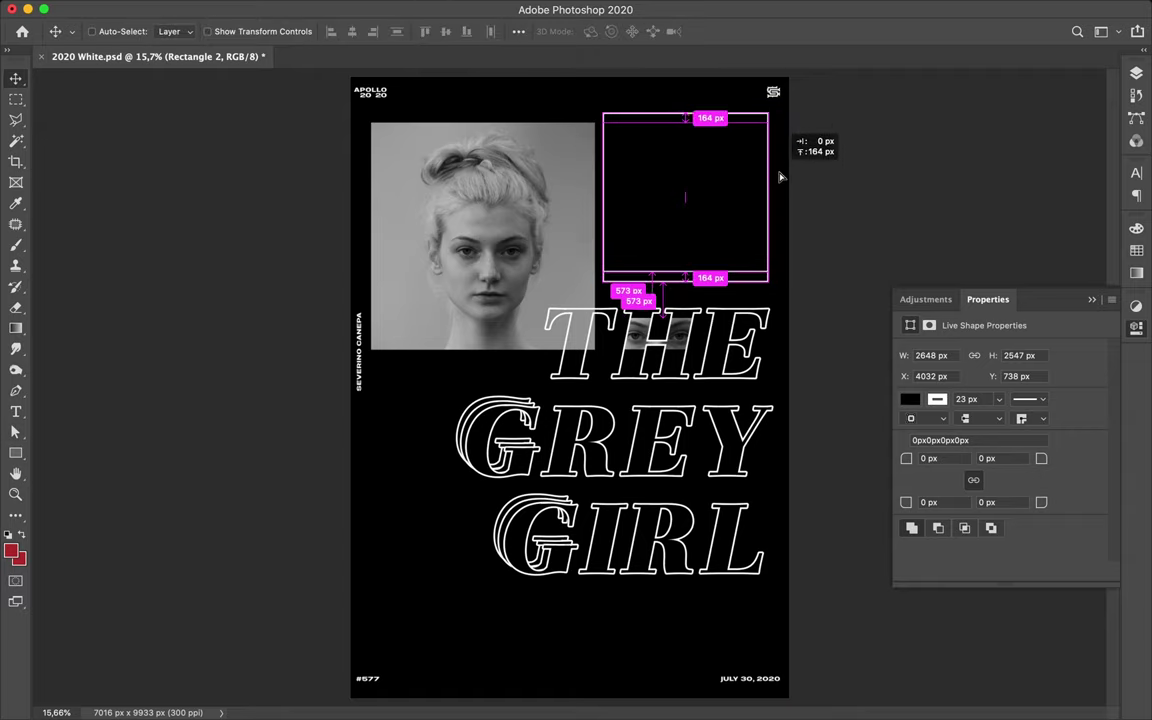
Step: Add two offset copies of the frame, nudging them into a stack
left_click_drag(771, 179, 771, 183)
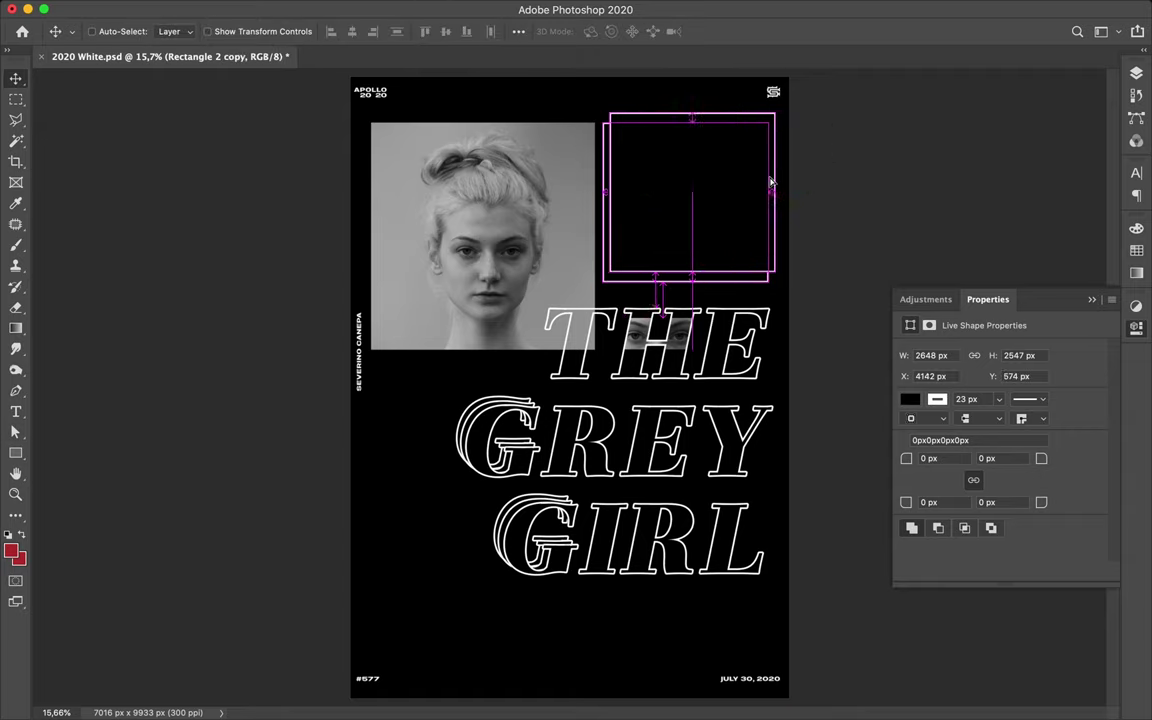
key("shift+Left")
key("shift+Down")
key("shift+Down")
left_click_drag(709, 231, 719, 228)
key("shift+Right")
key("shift+Up")
key("shift+Up")
left_click(1135, 75)
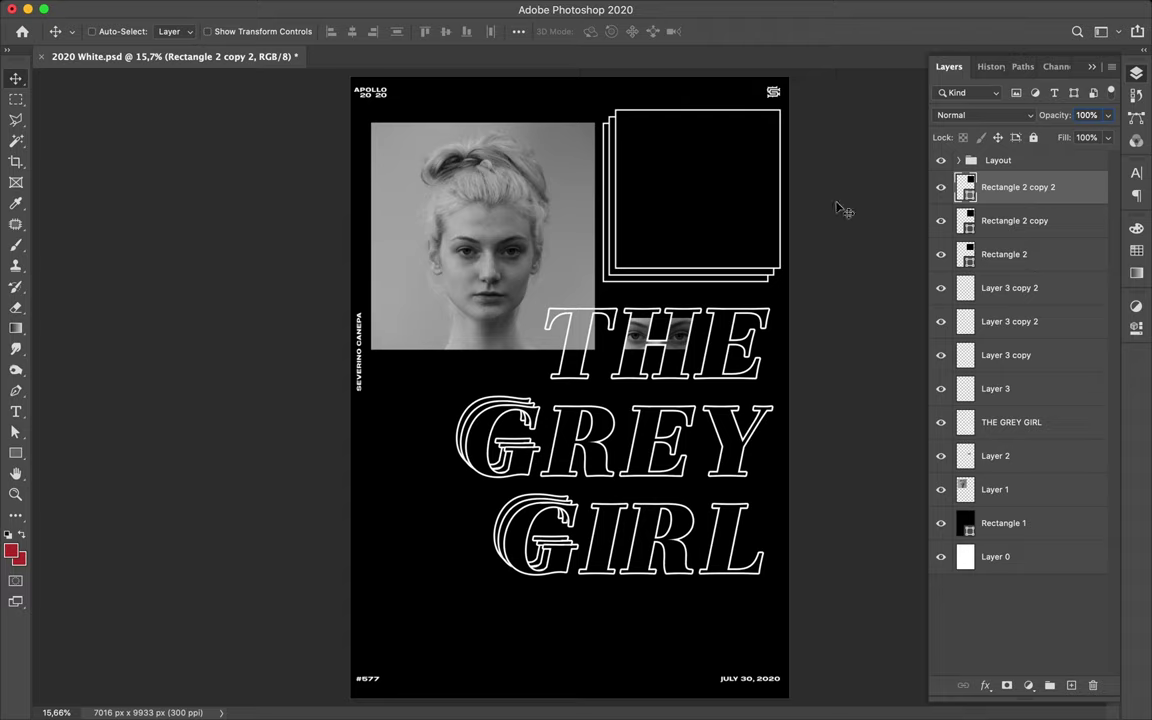
Step: Copy a frame to the lower left, move it down the stack, and narrow it into a tall rectangle
mouse_move(762, 208)
left_mouse_down()
mouse_move(527, 579)
mouse_move(515, 566)
left_mouse_up()
left_click_drag(1017, 187, 1033, 521)
key("ctrl+t")
left_click_drag(535, 555, 464, 556)
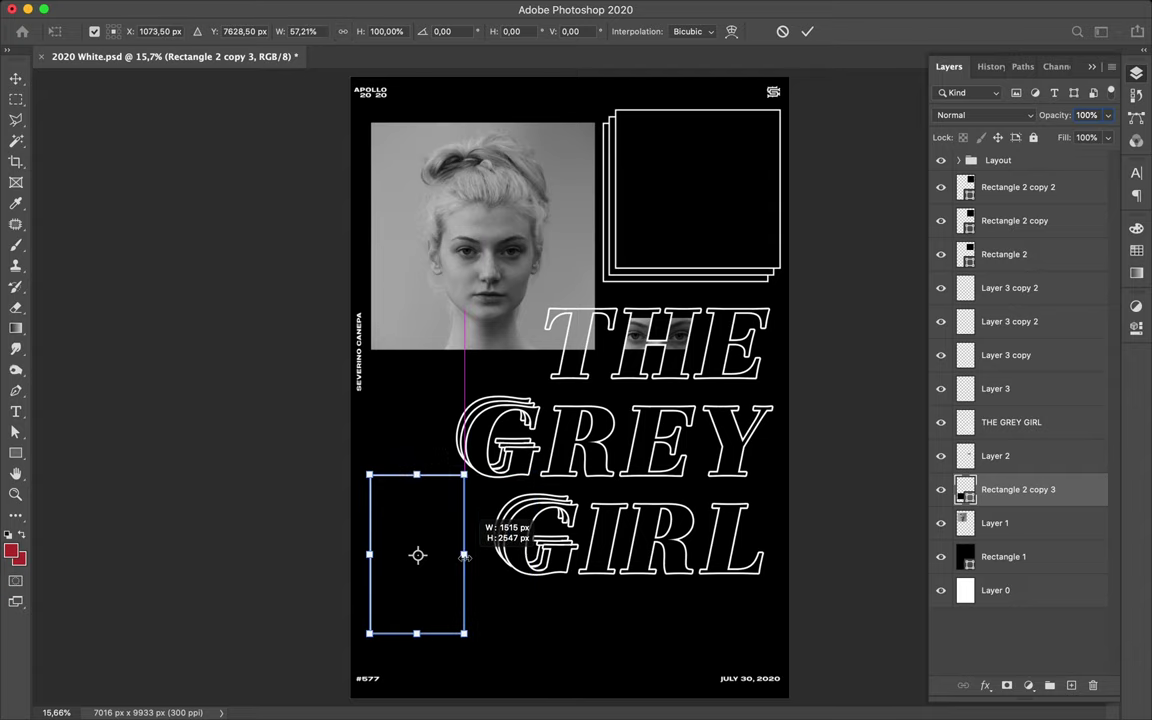
key("Return")
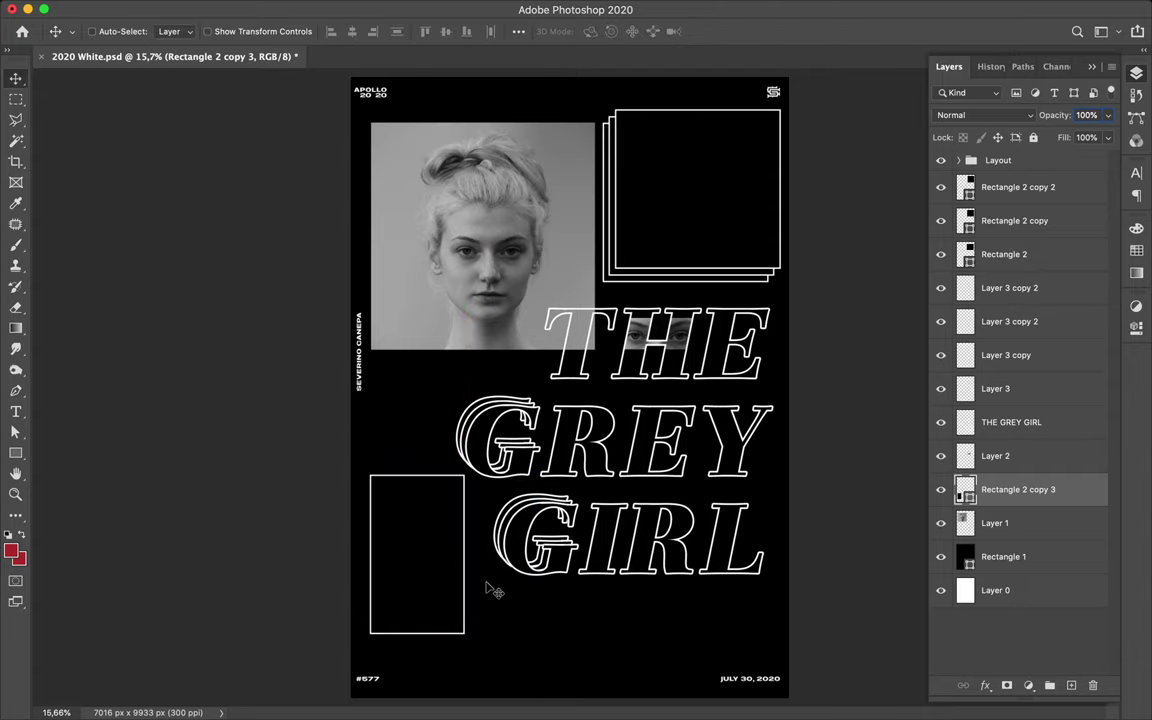
Step: Set the tall rectangle's fill to No Color, leaving an empty outline
key("u")
left_click(177, 32)
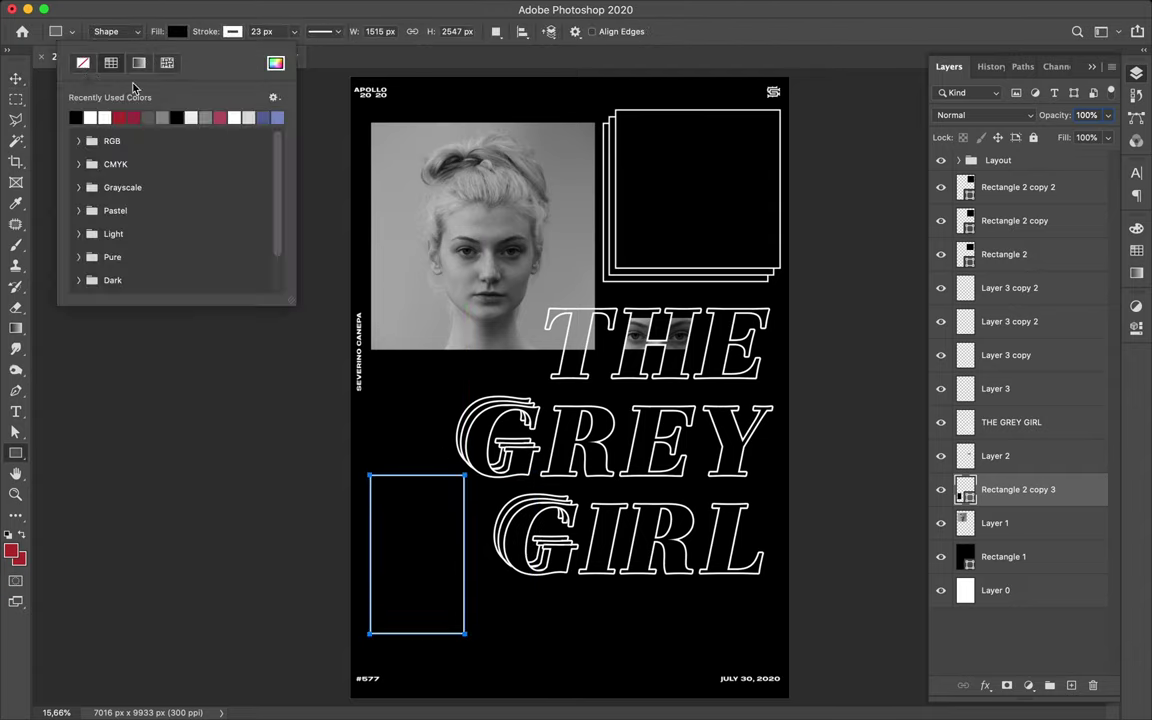
left_click(383, 118)
right_click(15, 453)
left_click(60, 481)
Step: Draw a circle over the photo's top-left and delete path points to leave an arc
left_click_drag(371, 122, 496, 222)
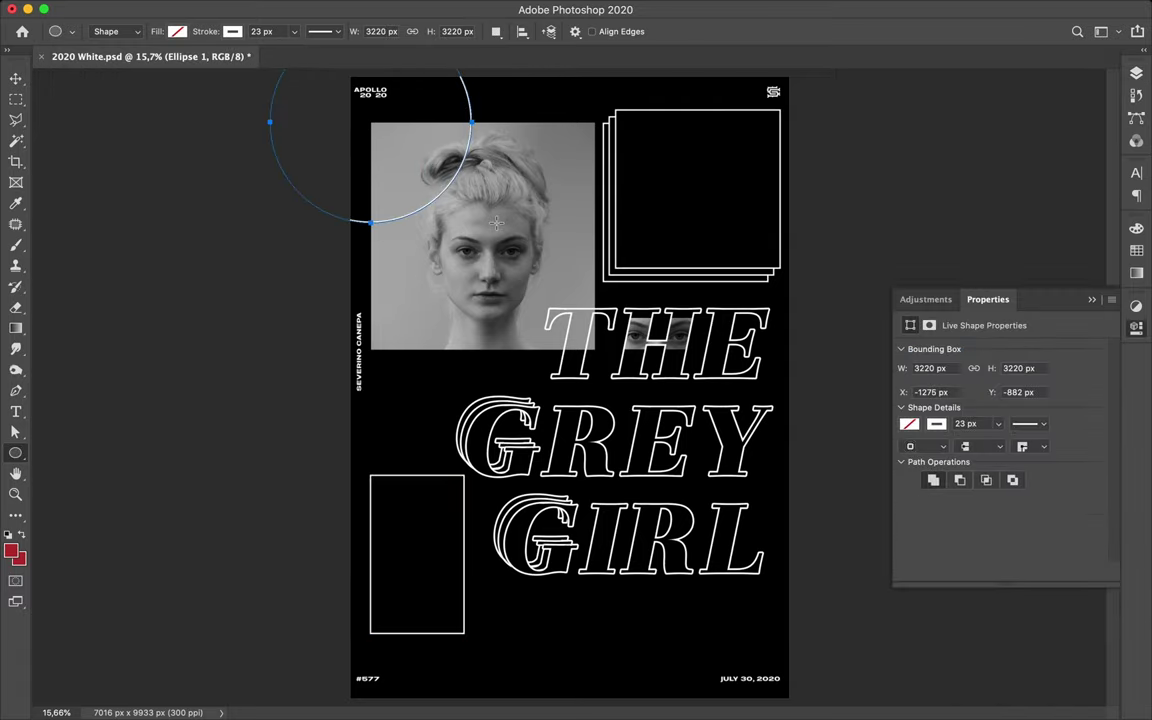
key("a")
scroll(419, 185, "down", 1)
key("p")
left_click(328, 226)
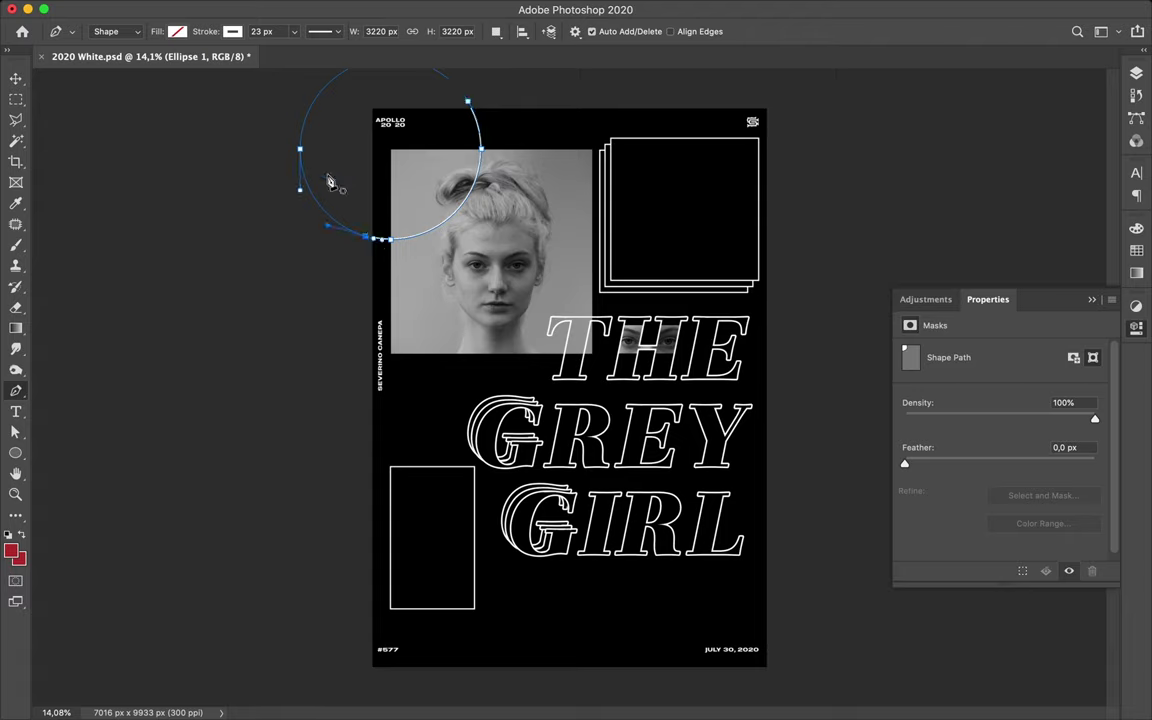
key("a")
scroll(401, 82, "down", 1)
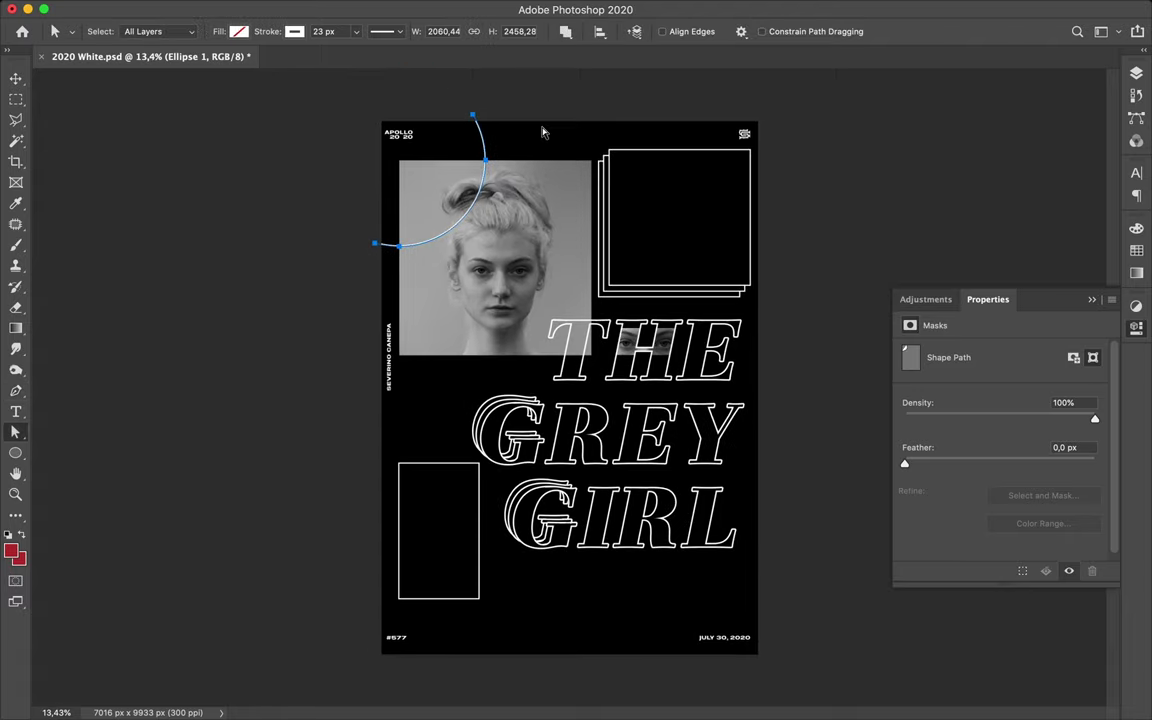
scroll(560, 135, "up", 1)
key("v")
Step: Duplicate the arc, enlarge it to about double size, and move it below Layer 1
left_click_drag(487, 143, 562, 183, "alt")
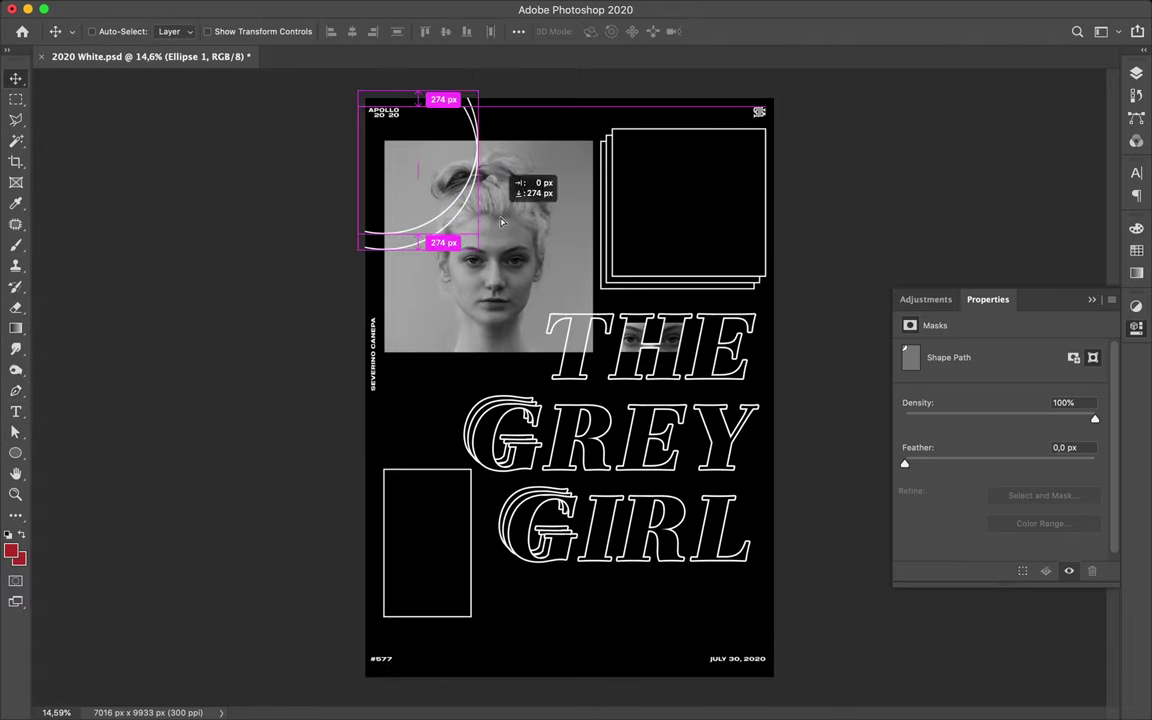
key("ctrl+t")
mouse_move(504, 320)
left_mouse_down()
mouse_move(566, 400)
mouse_move(515, 352)
left_mouse_up()
key("Return")
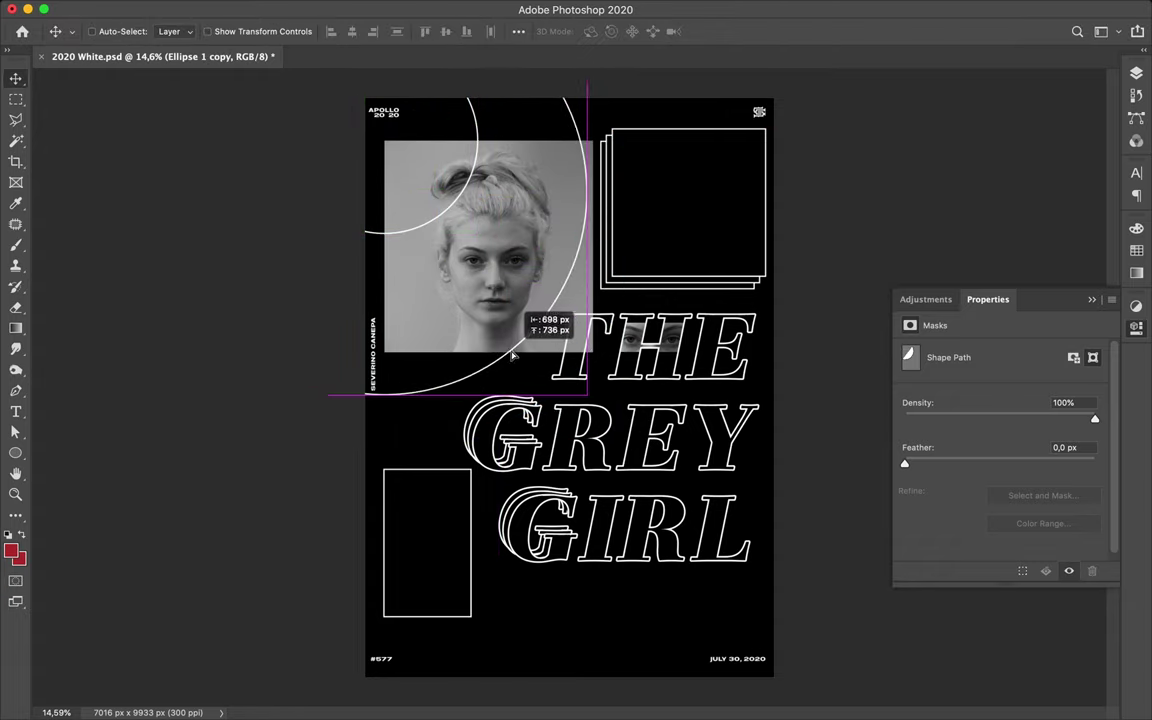
left_click_drag(515, 352, 503, 362)
key("F7")
left_click_drag(1010, 489, 1010, 607)
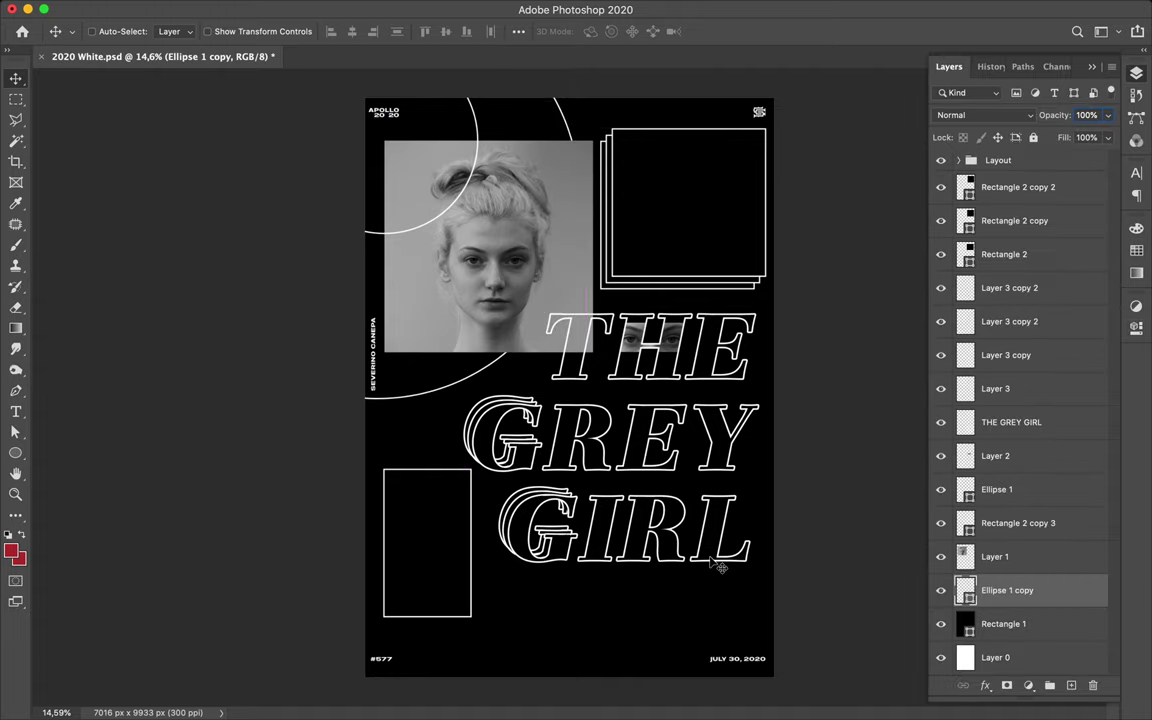
key("t")
left_click(585, 600)
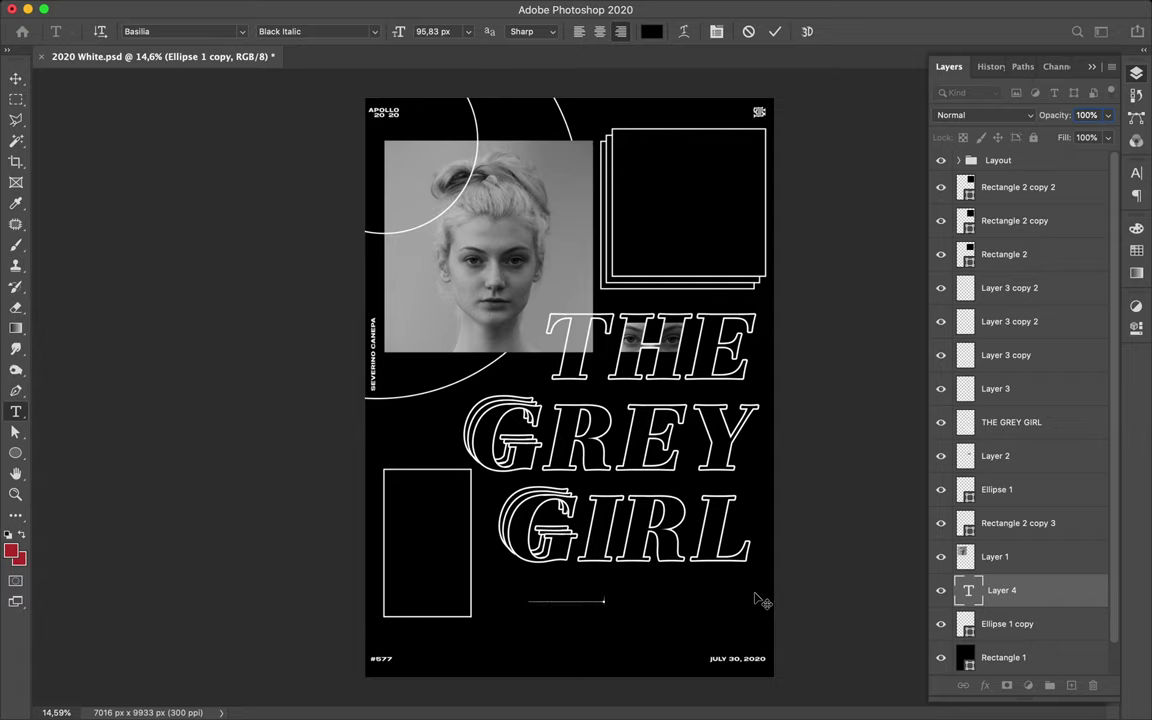
Step: Make the caption text white in Basilia Medium
left_click(1136, 172)
left_click(1093, 266)
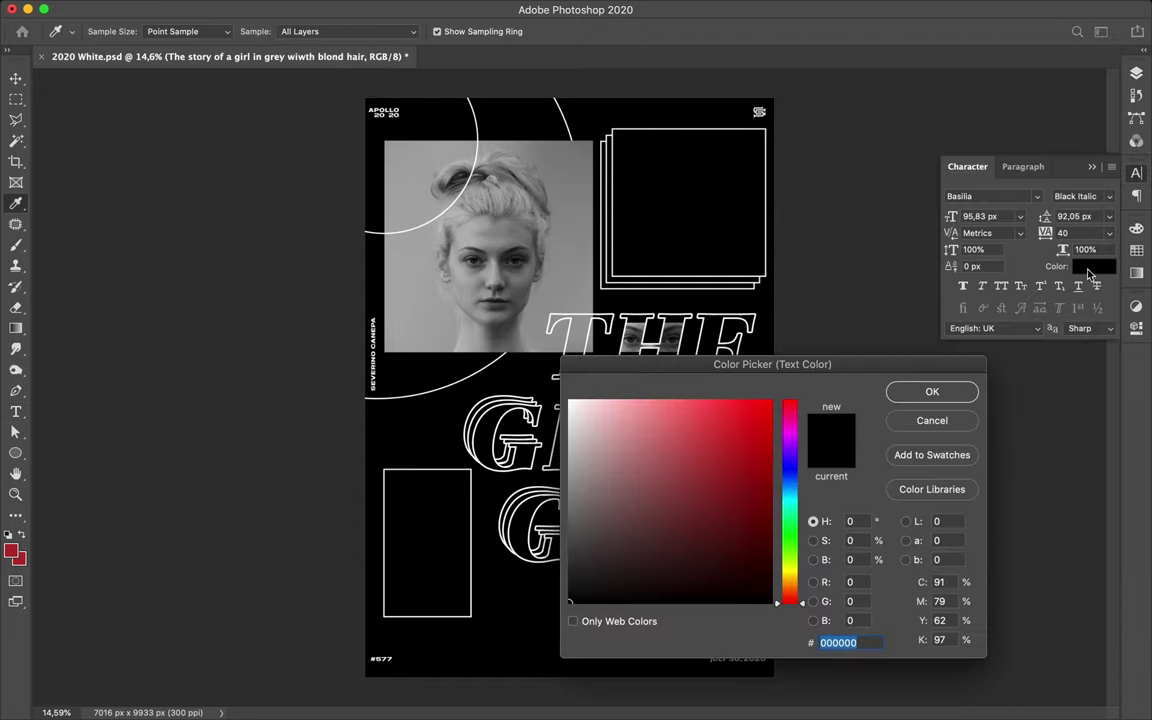
left_click(570, 403)
left_click(921, 393)
left_click(1108, 196)
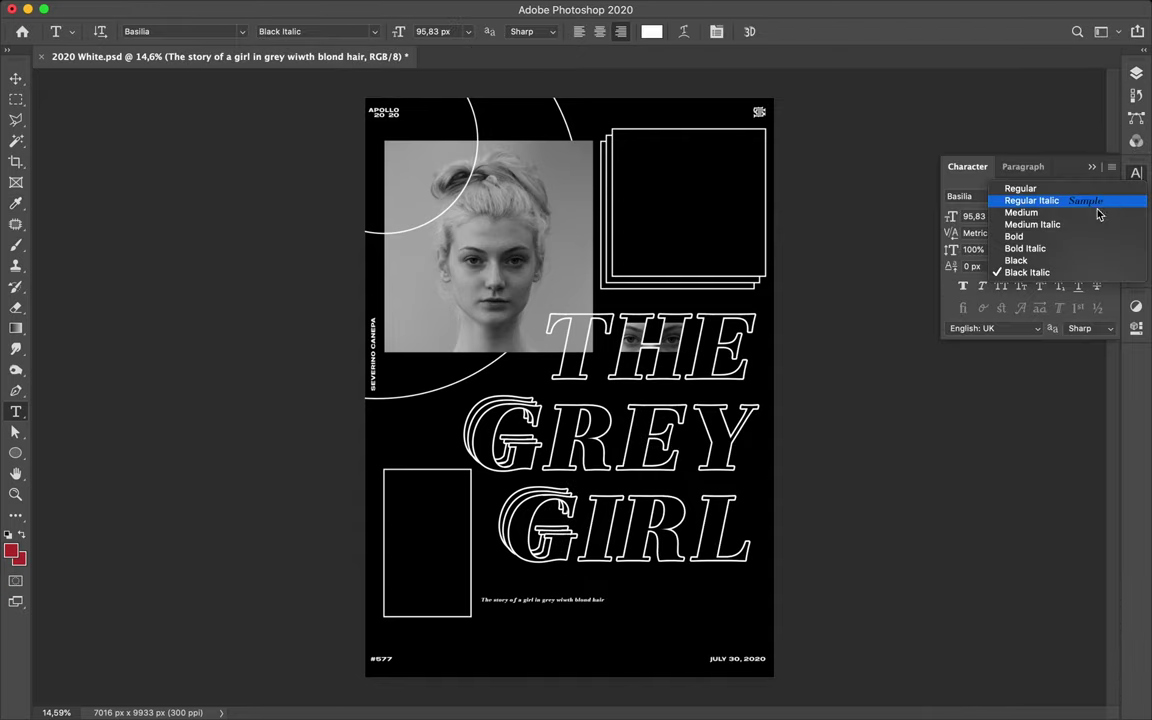
left_click(1098, 204)
left_click(1108, 196)
left_click(1090, 213)
Step: Set the caption's tracking to 0 and move it right, under GIRL
key("v")
scroll(535, 483, "up", 5)
scroll(535, 483, "down", 5)
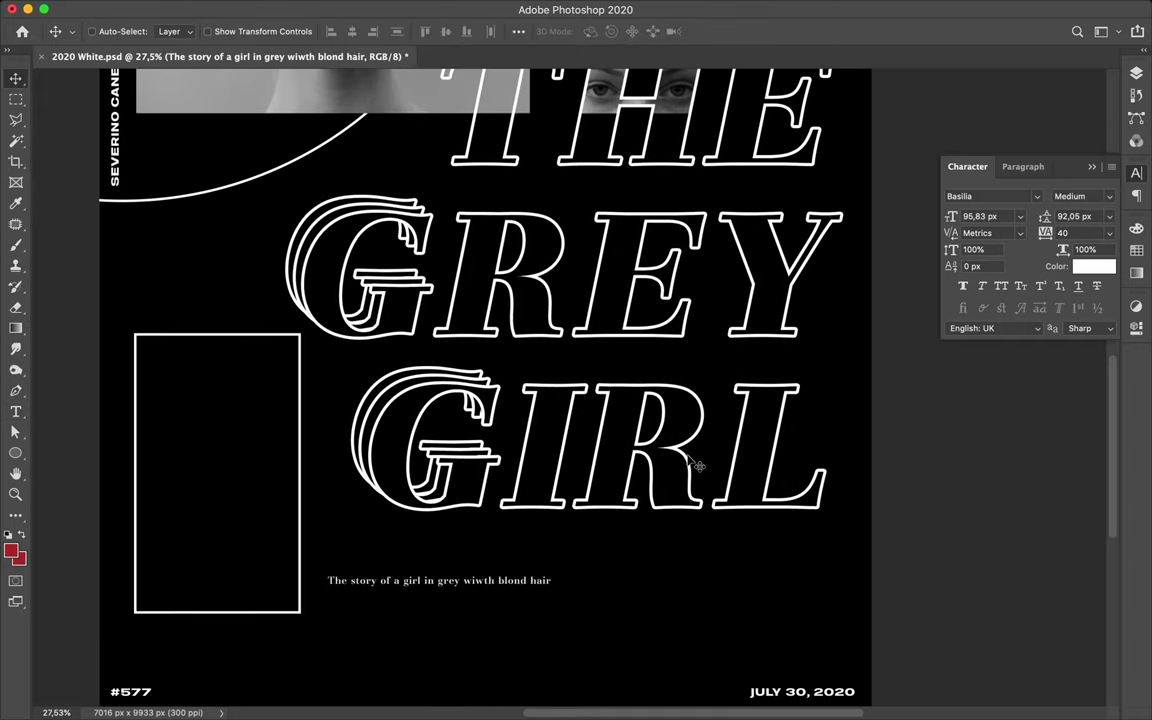
type("0")
key("Return")
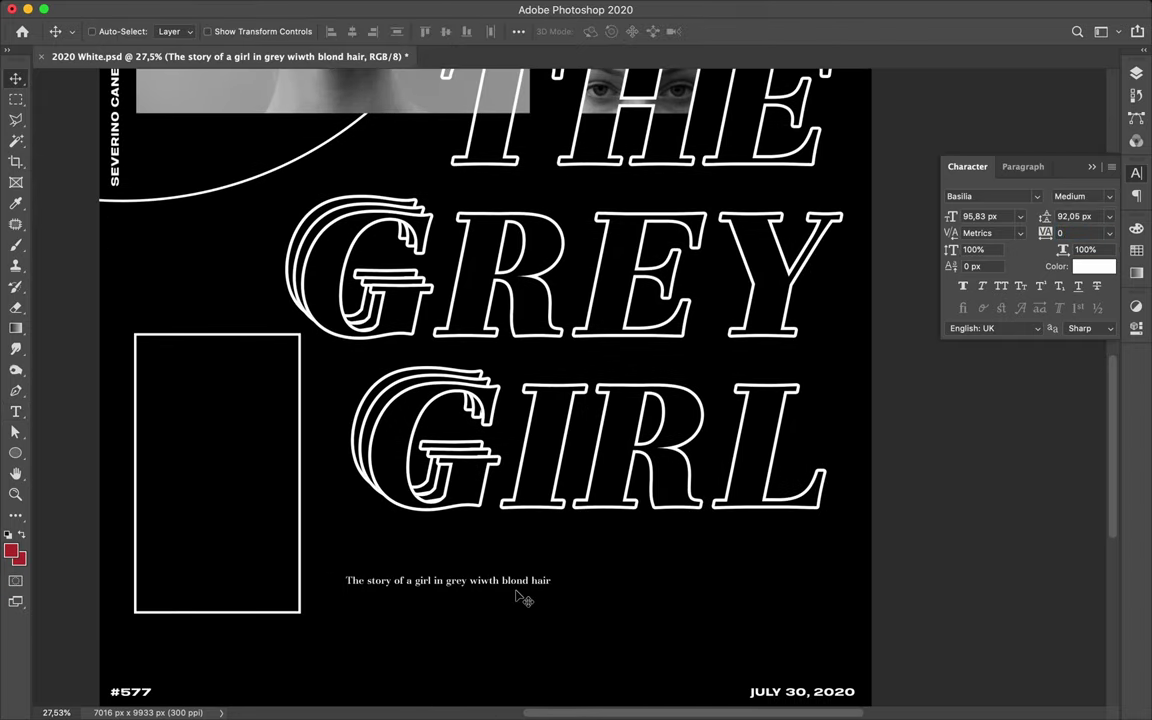
left_click_drag(643, 583, 808, 644)
scroll(750, 545, "up", 2)
Step: Add the closing sentence 'She also wants to…' to the caption and fix its line breaks
key("t")
key("XF86MonBrightnessUp")
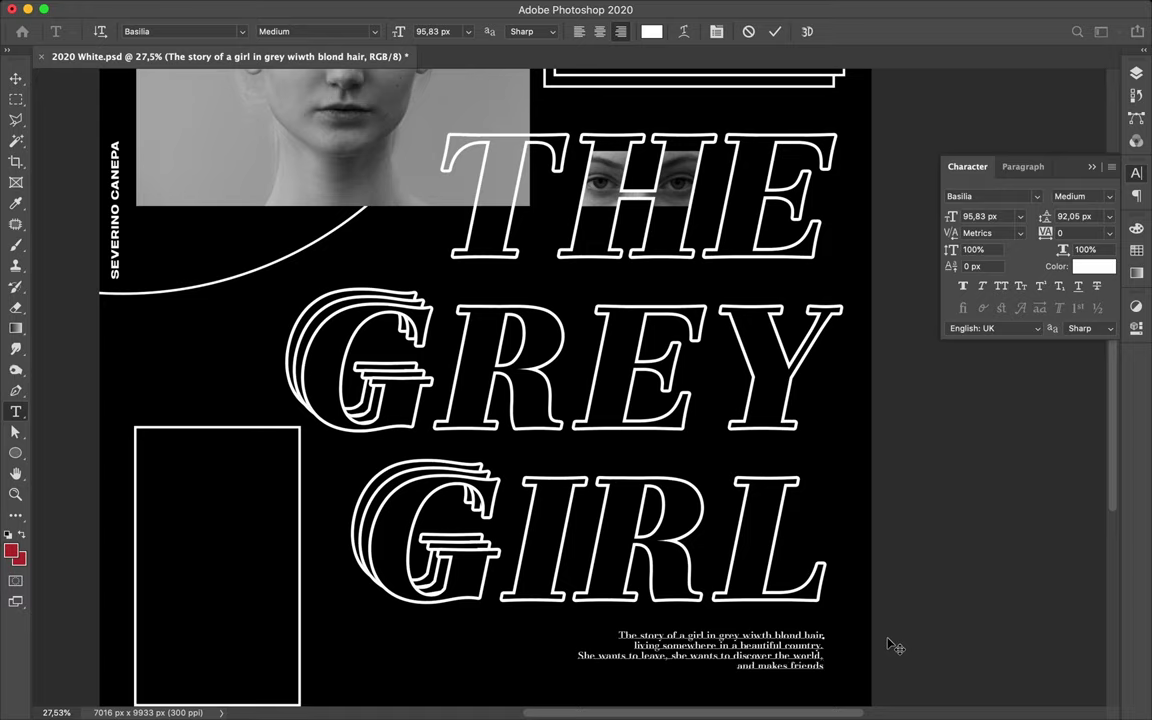
type("She also")
type(" wants to")
key("BackSpace")
key("BackSpace")
key("BackSpace")
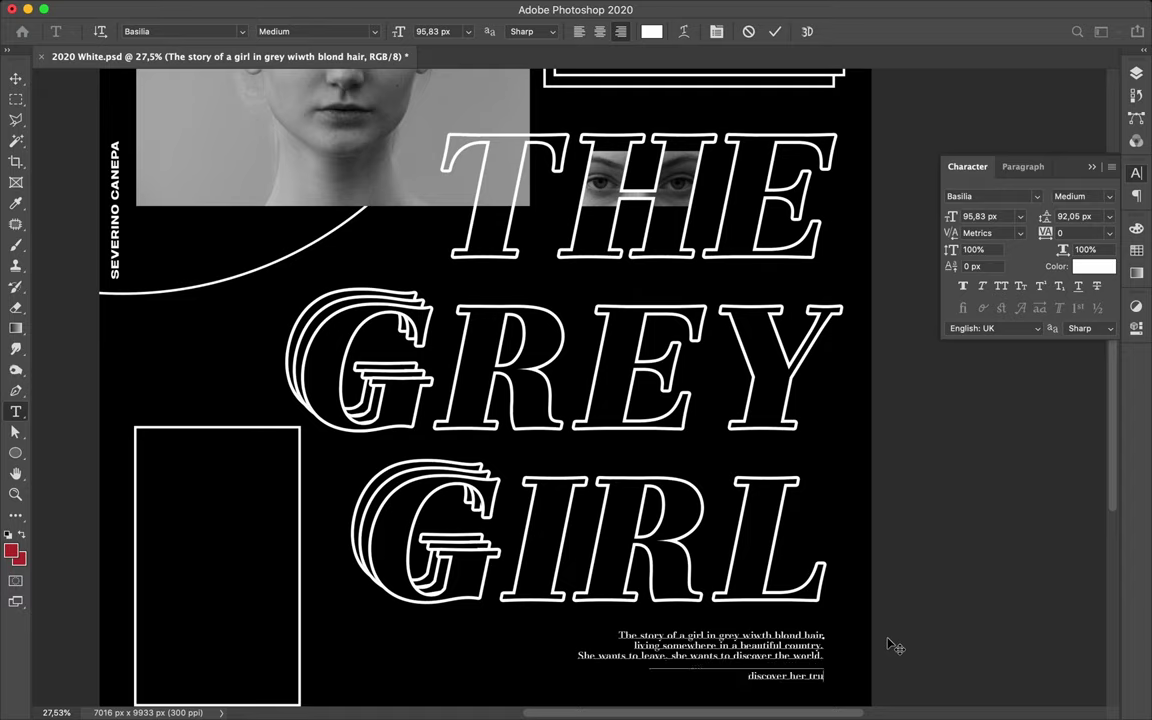
key("ctrl+Return")
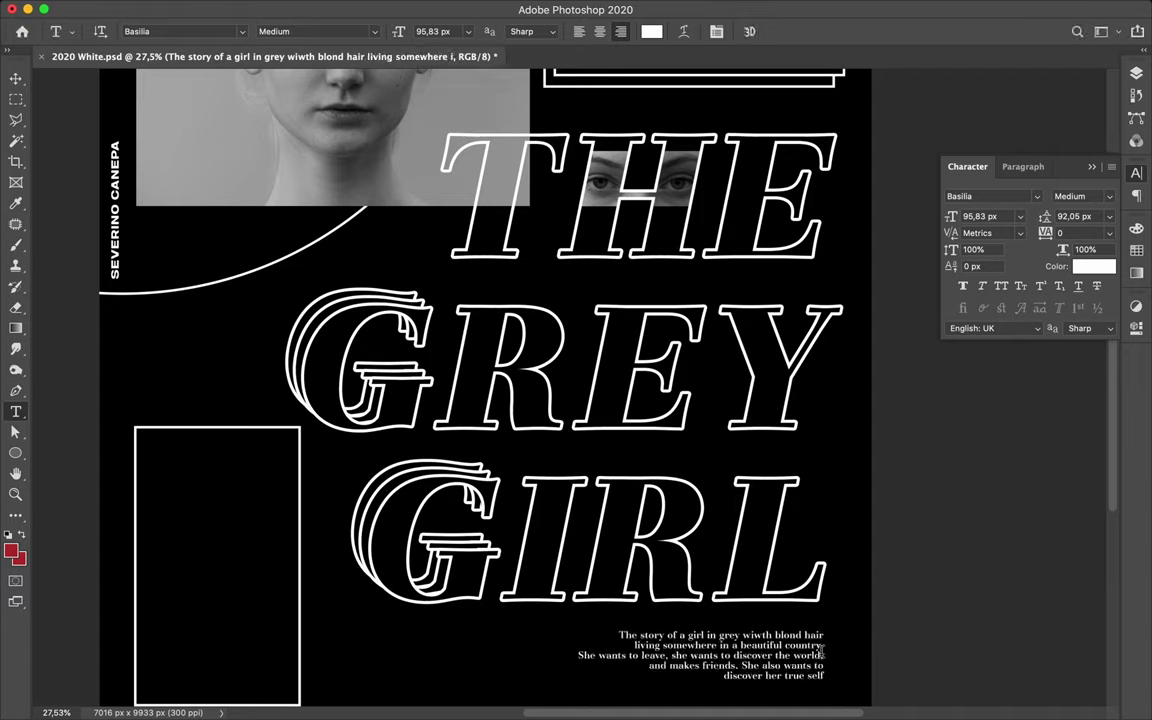
Step: Adjust the paragraph's line spacing and settle it at the lower right
key("v")
key("Return")
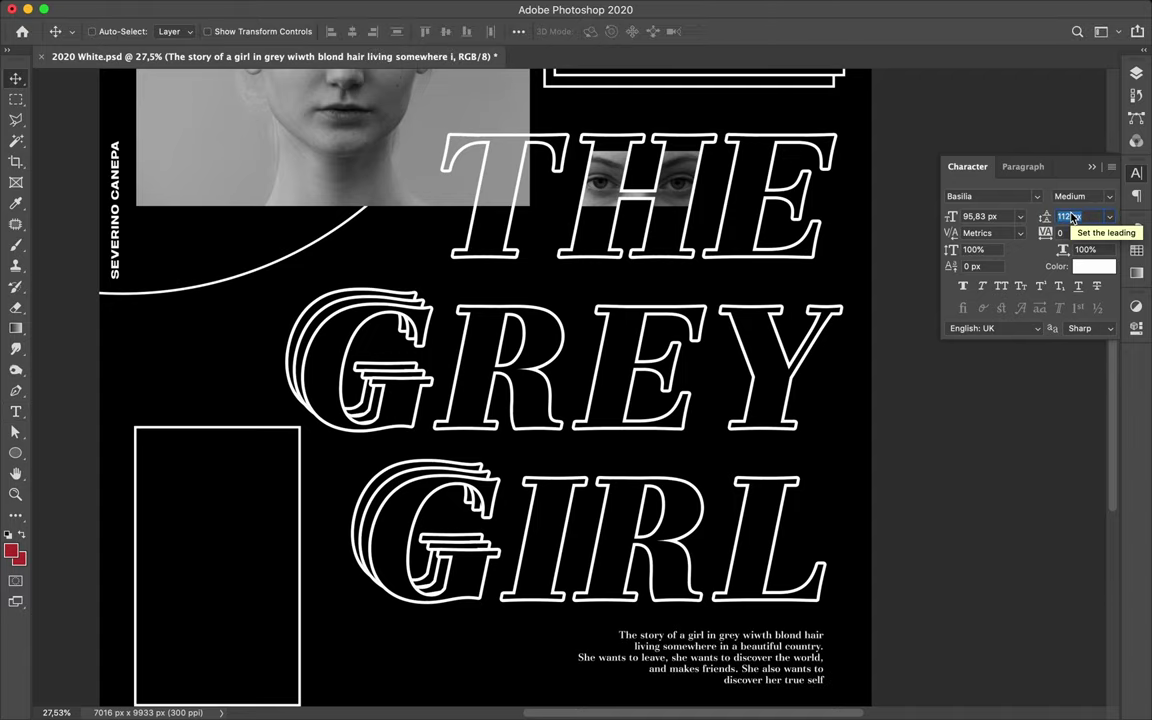
left_click(908, 420)
scroll(908, 420, "down", 2)
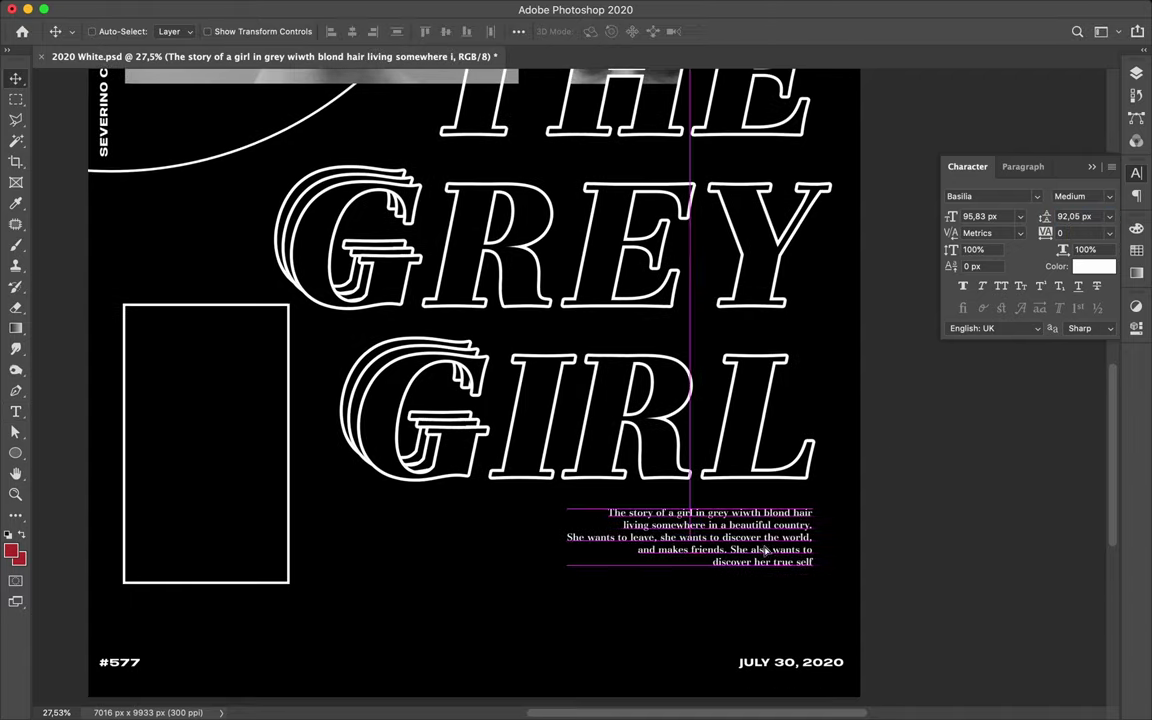
scroll(773, 558, "down", 2)
scroll(797, 504, "down", 1)
scroll(892, 386, "up", 5)
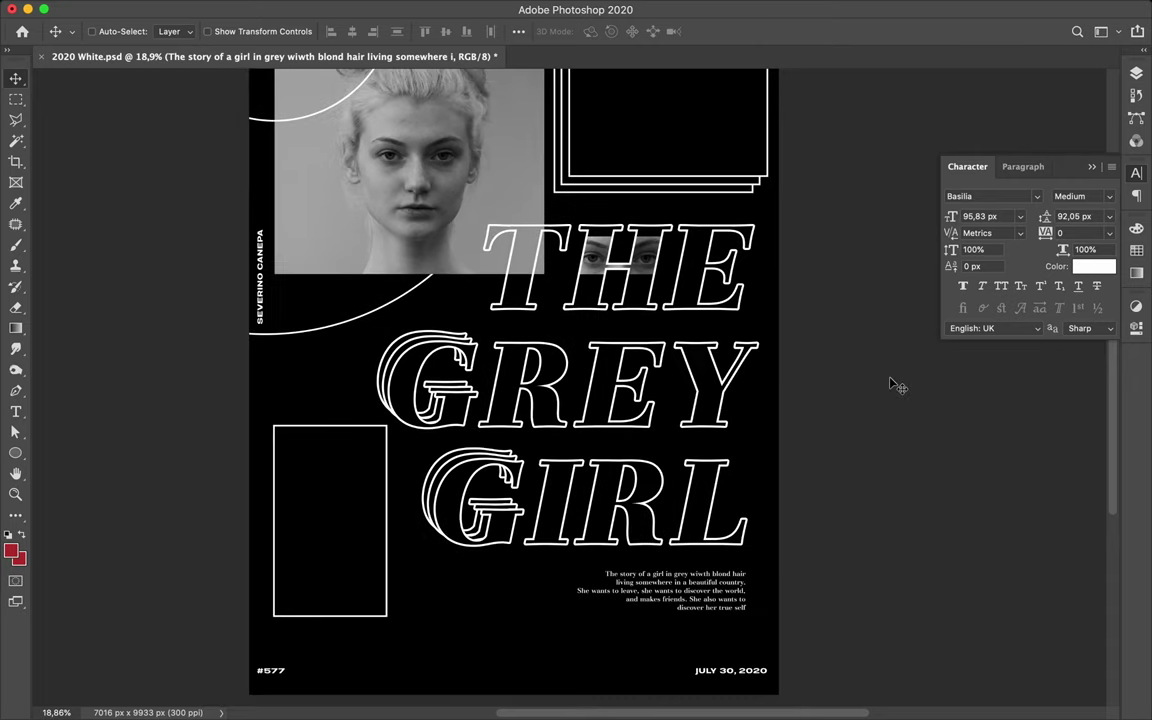
scroll(703, 288, "down", 1)
scroll(500, 300, "down", 3)
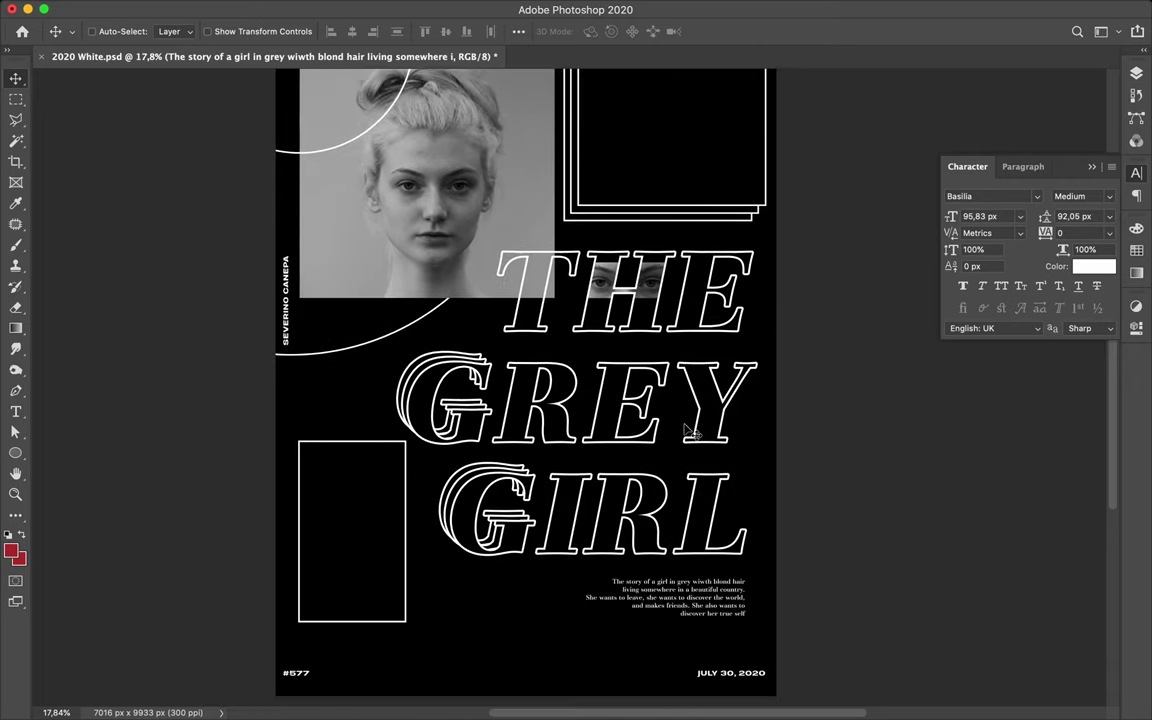
Step: Create a new painting layer with a 348 px white brush
key("b")
key("F7")
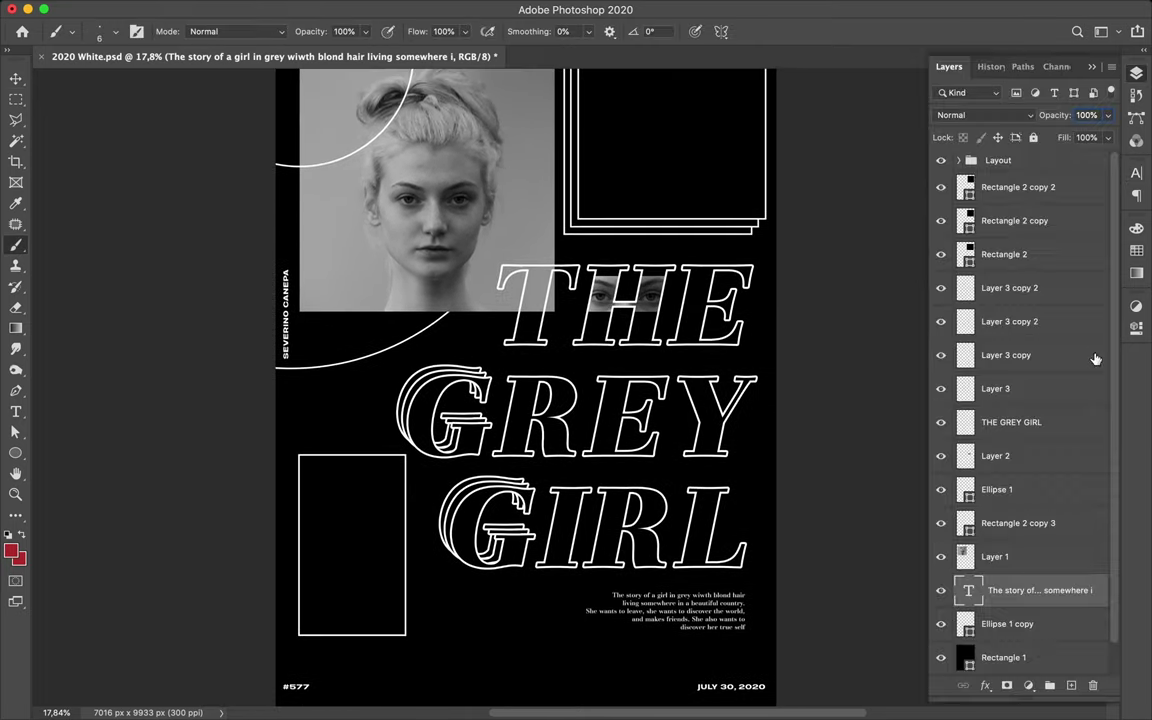
key("ctrl+shift+alt+n")
left_click(104, 31)
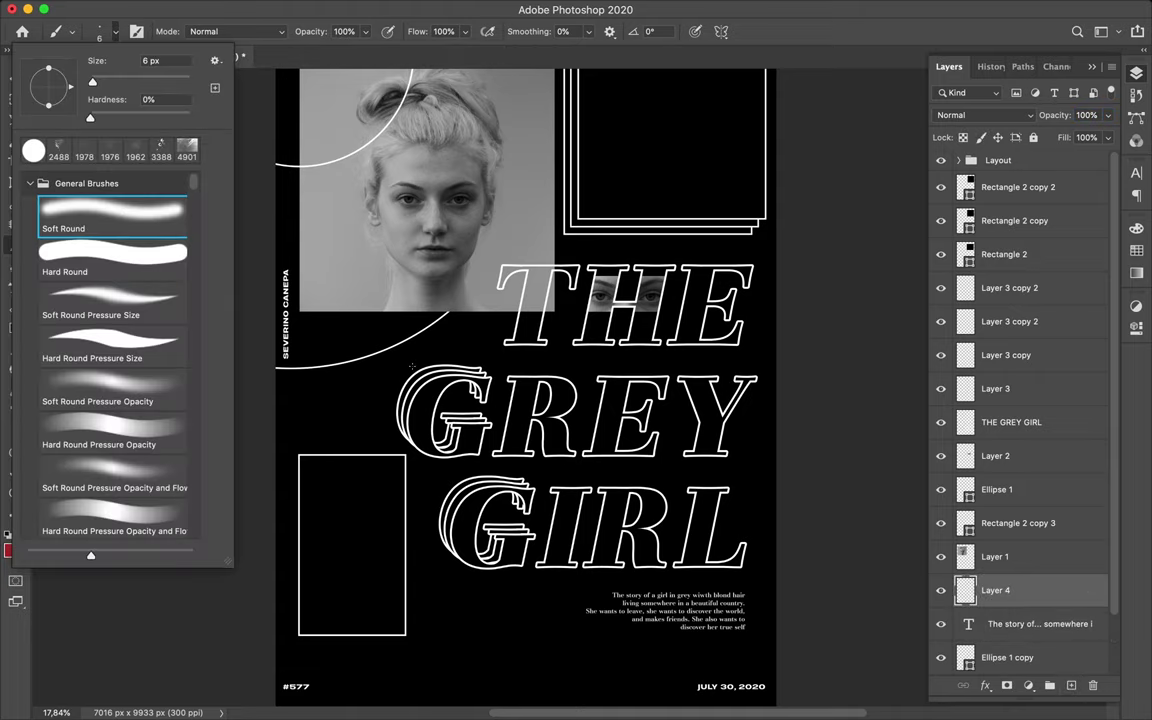
left_click_drag(95, 84, 173, 84)
key("Return")
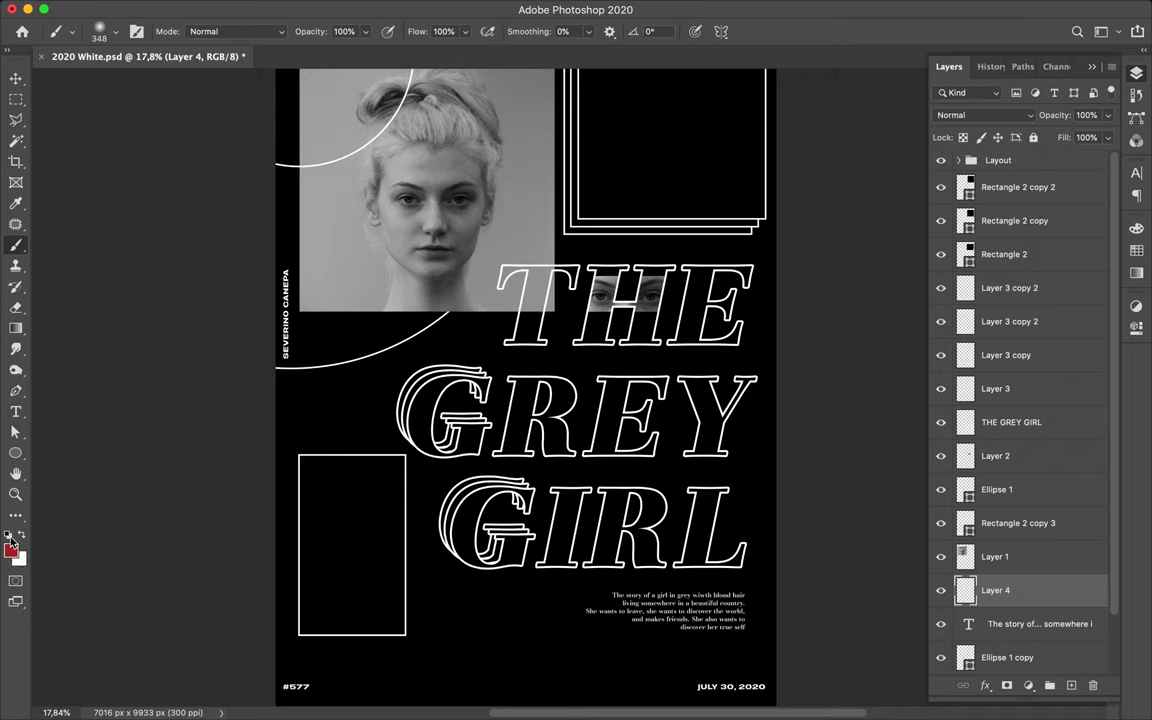
left_click(757, 485)
Step: Paint soft white glow dots around the poster, with the glow layer on top of the stack
left_click(365, 684)
left_click_drag(995, 590, 995, 178)
left_click(589, 199)
scroll(589, 199, "up", 5)
left_click(728, 193)
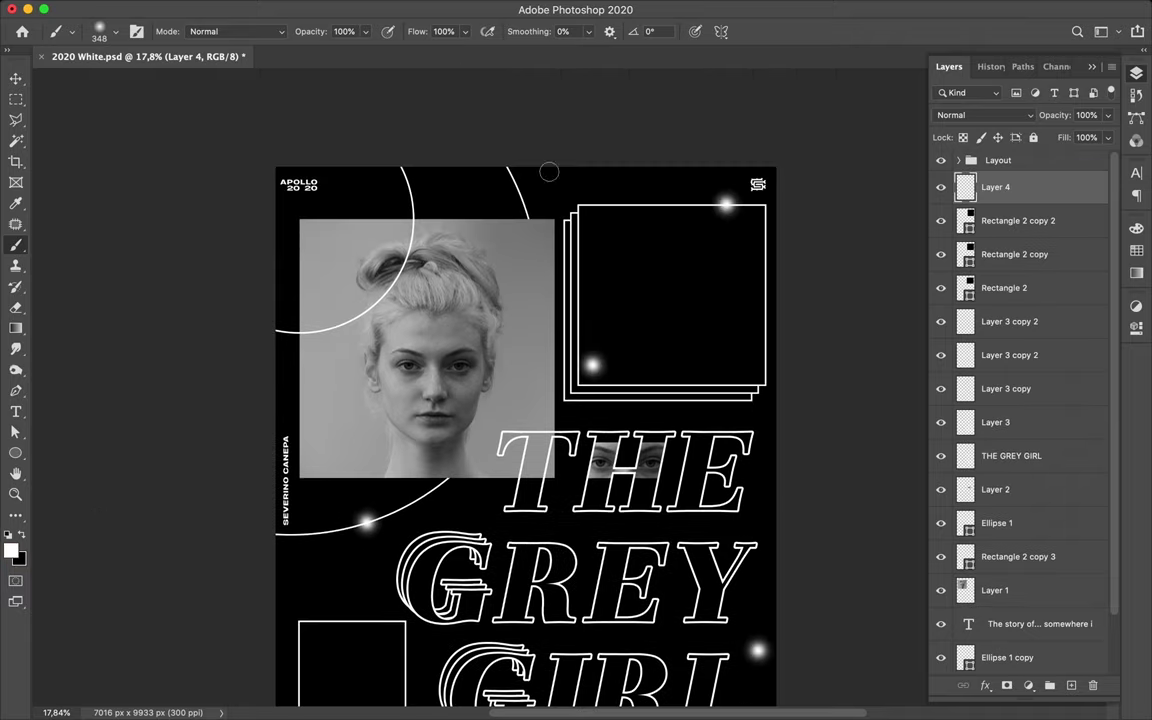
scroll(545, 177, "down", 5)
scroll(294, 398, "down", 1)
left_click(294, 398)
scroll(520, 558, "up", 5)
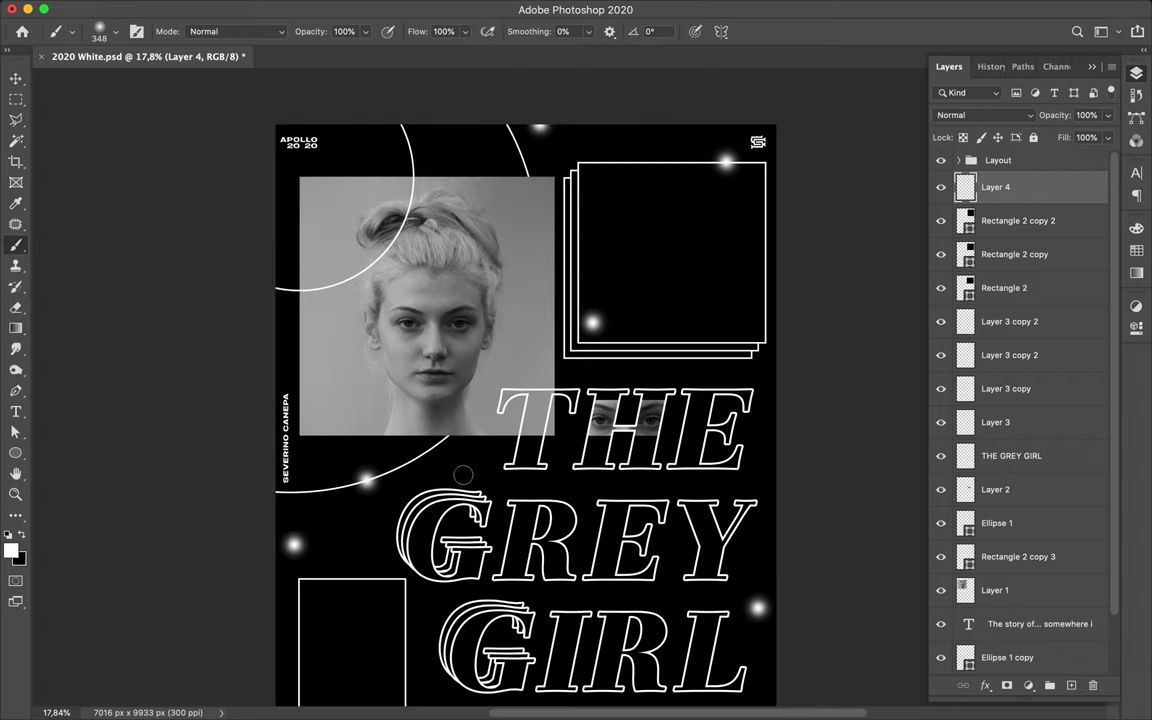
left_click(439, 608)
scroll(520, 600, "down", 7)
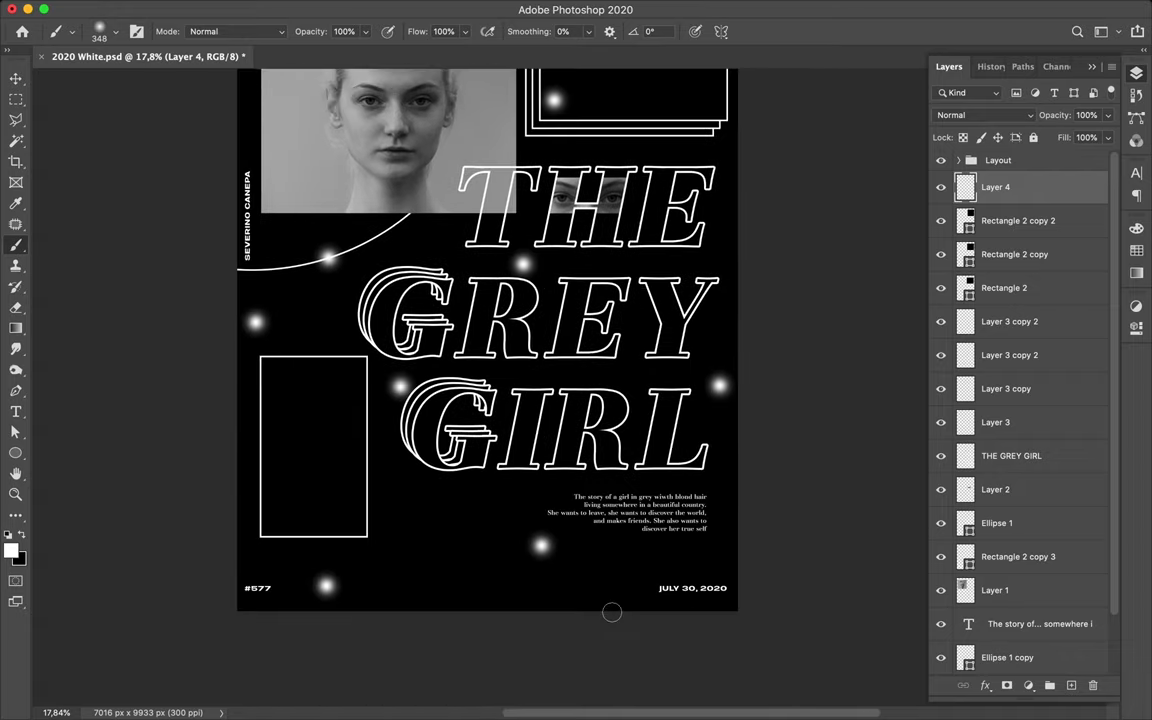
scroll(611, 612, "up", 3)
scroll(640, 600, "down", 2)
Step: Nudge the story paragraph into place and begin a short vertical line with the Pen tool
key("v")
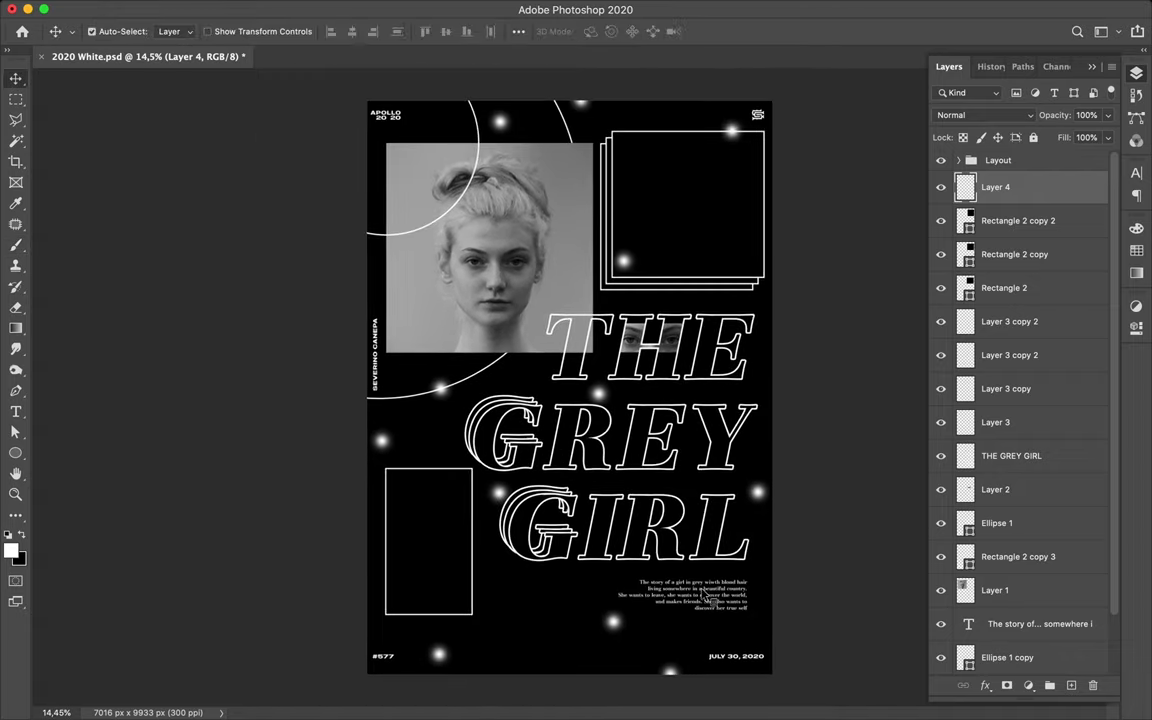
left_click_drag(703, 594, 704, 598)
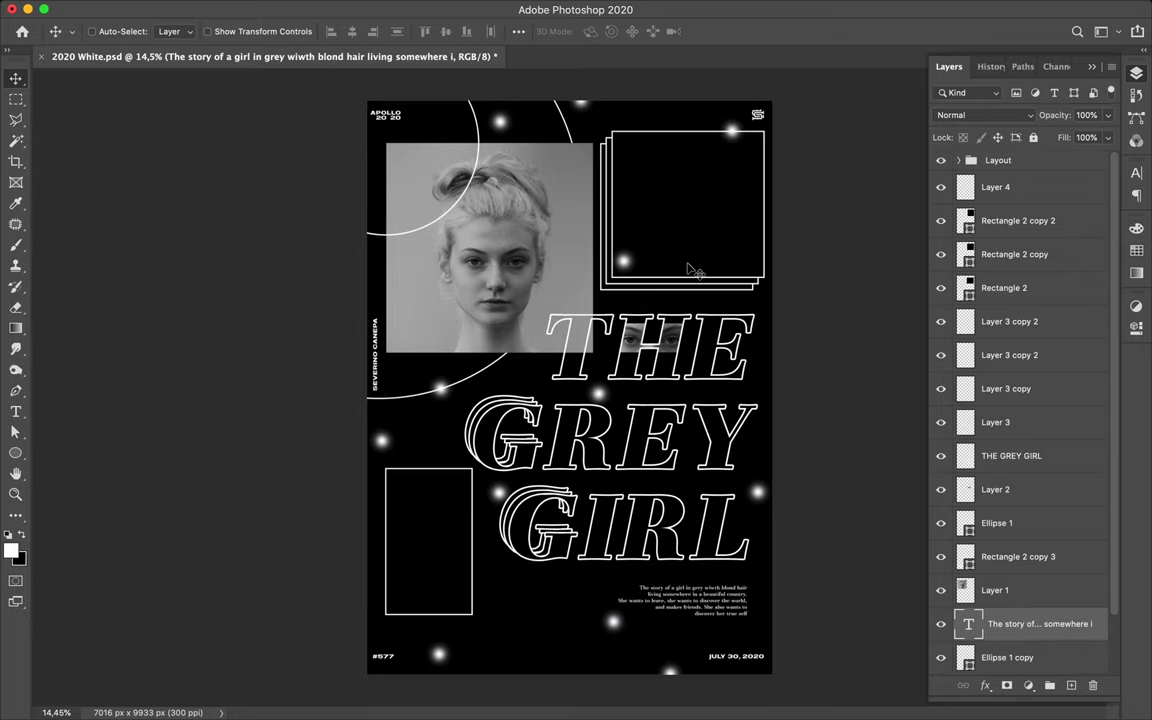
scroll(689, 270, "up", 2)
left_click(15, 390)
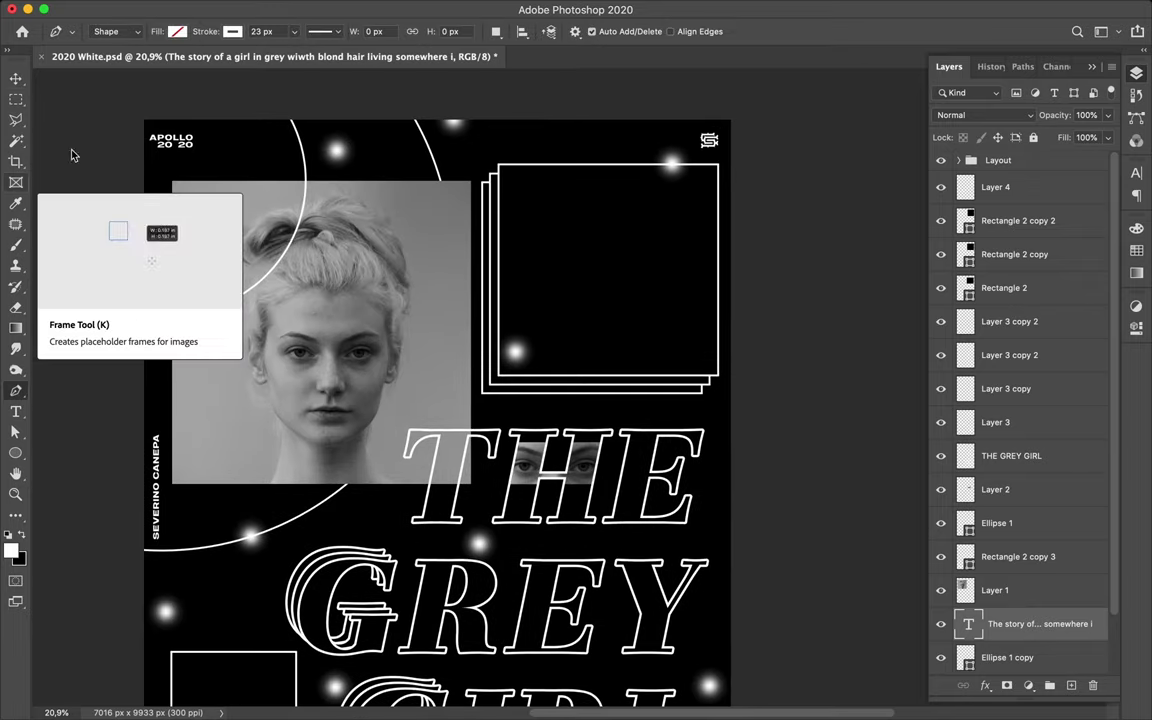
left_click(721, 428)
Step: Finish the vertical line path and adjust its stroke style options
key("a")
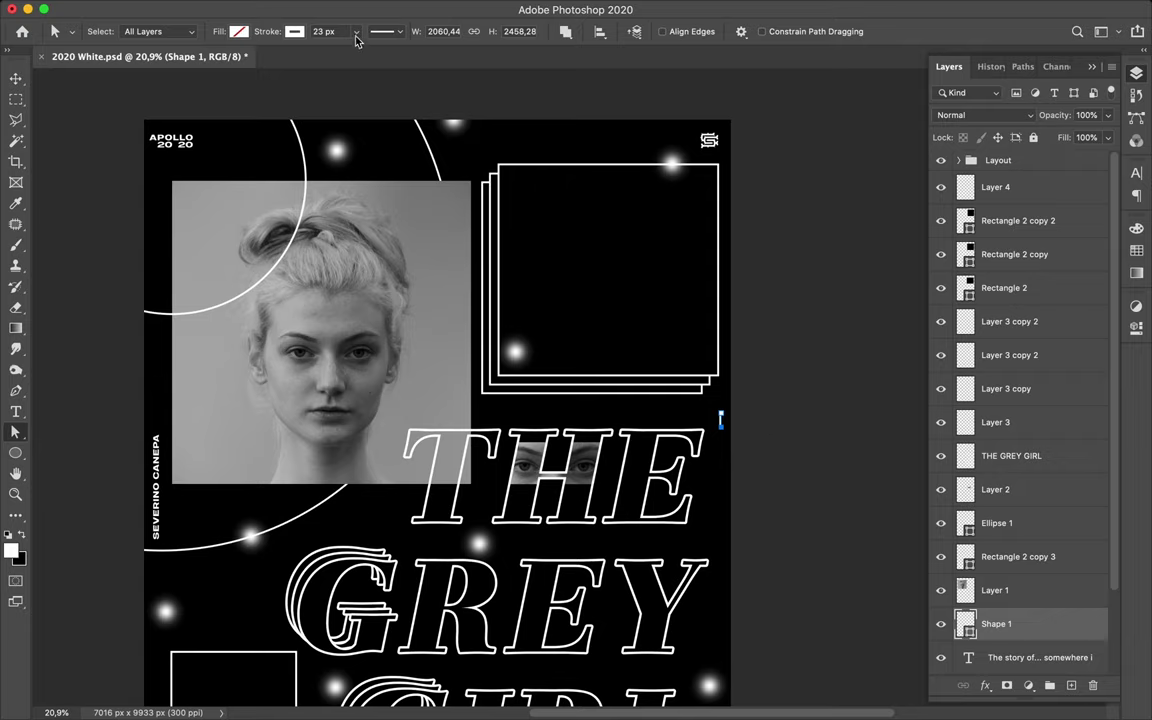
left_click(399, 33)
scroll(761, 429, "up", 2)
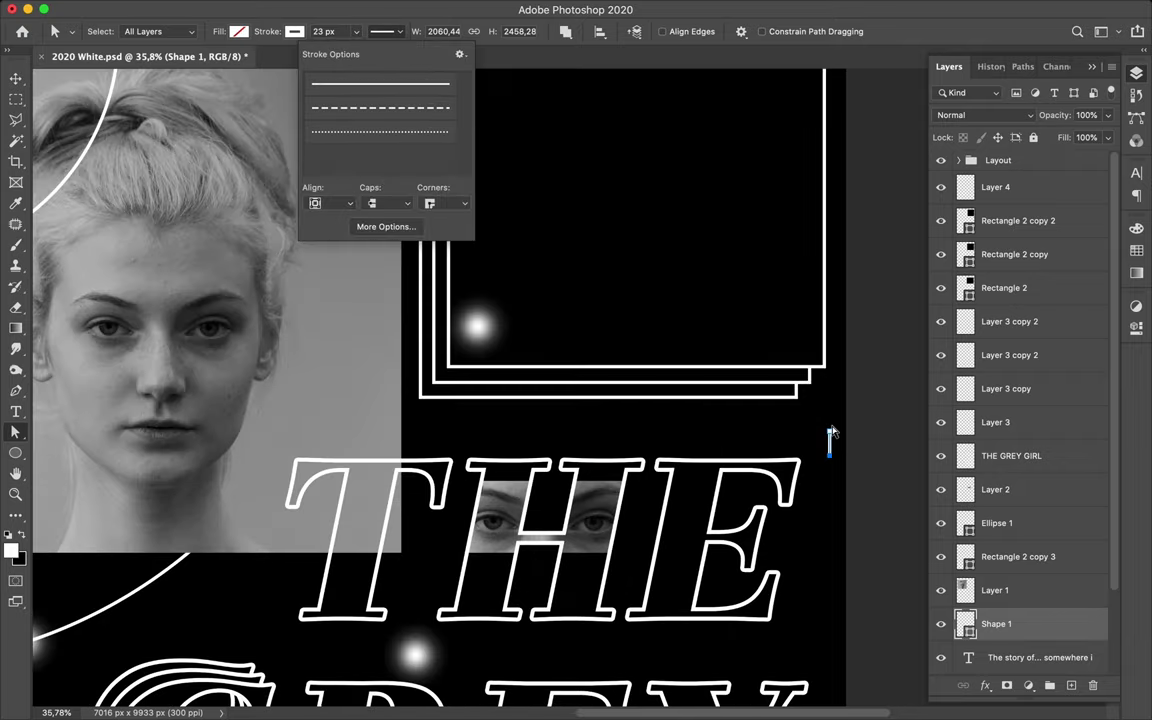
scroll(740, 440, "up", 2)
scroll(755, 465, "up", 1)
key("v")
Step: Duplicate the line, rotate the copy 90°, and merge both into a plus mark
mouse_move(755, 472)
left_mouse_down()
mouse_move(728, 455)
mouse_move(814, 470)
left_mouse_up()
key("ctrl+t")
key("Return")
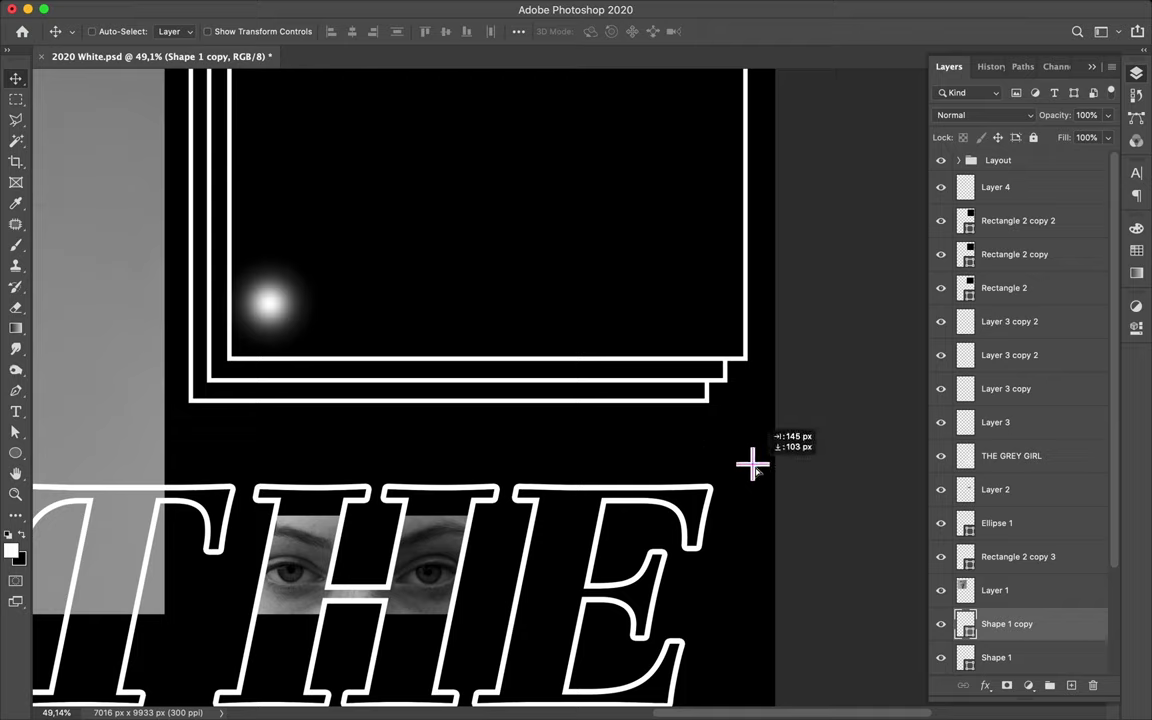
scroll(1010, 520, "down", 2)
left_click(1008, 594, "shift")
key("ctrl+e")
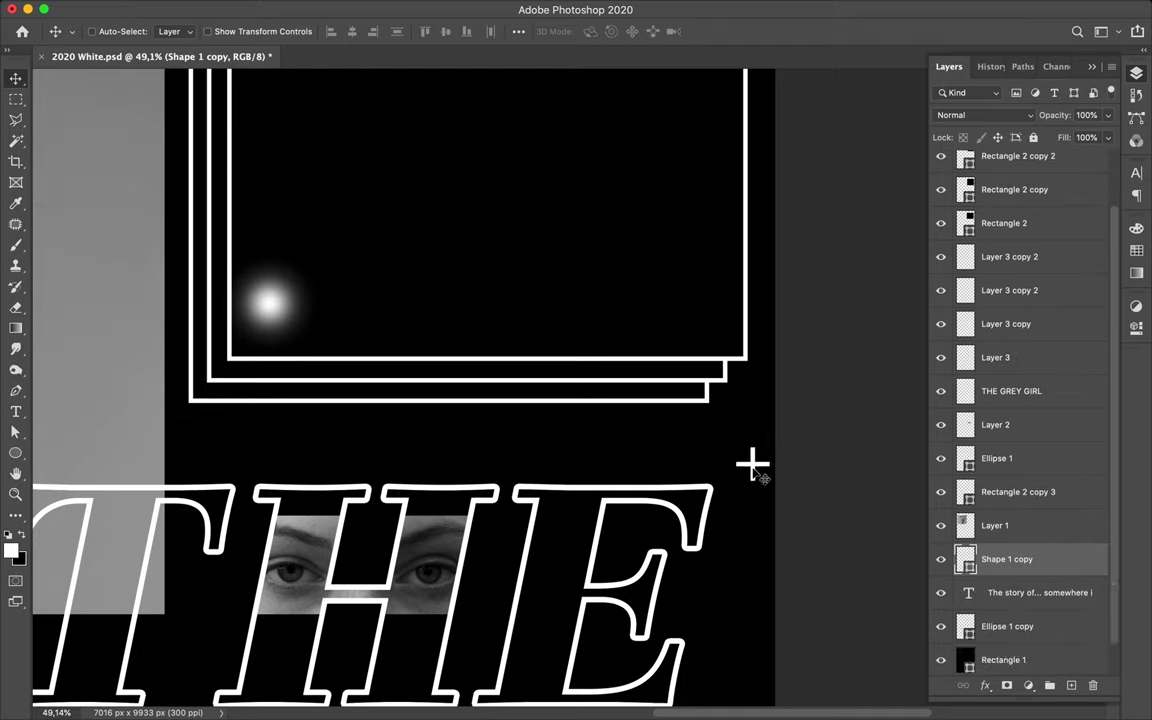
Step: Place the plus in the front frame's bottom-right corner and copy it to the top-left corner
left_click_drag(724, 346, 727, 340)
left_click_drag(1020, 560, 992, 162)
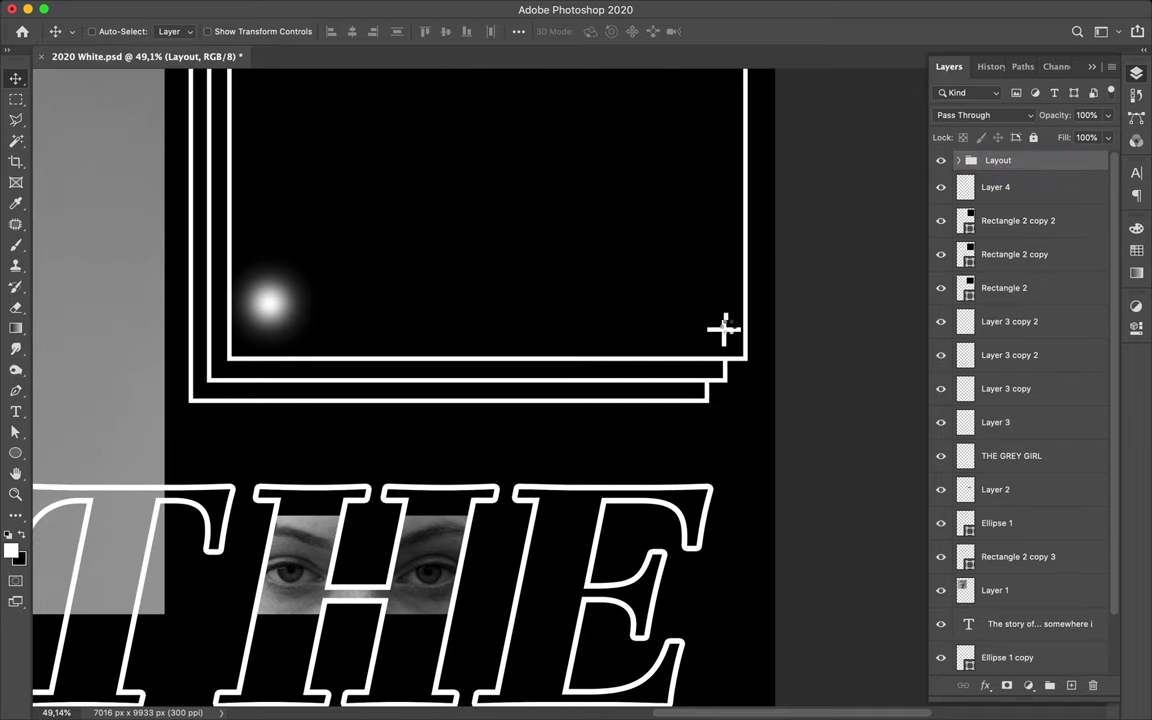
scroll(735, 337, "up", 3)
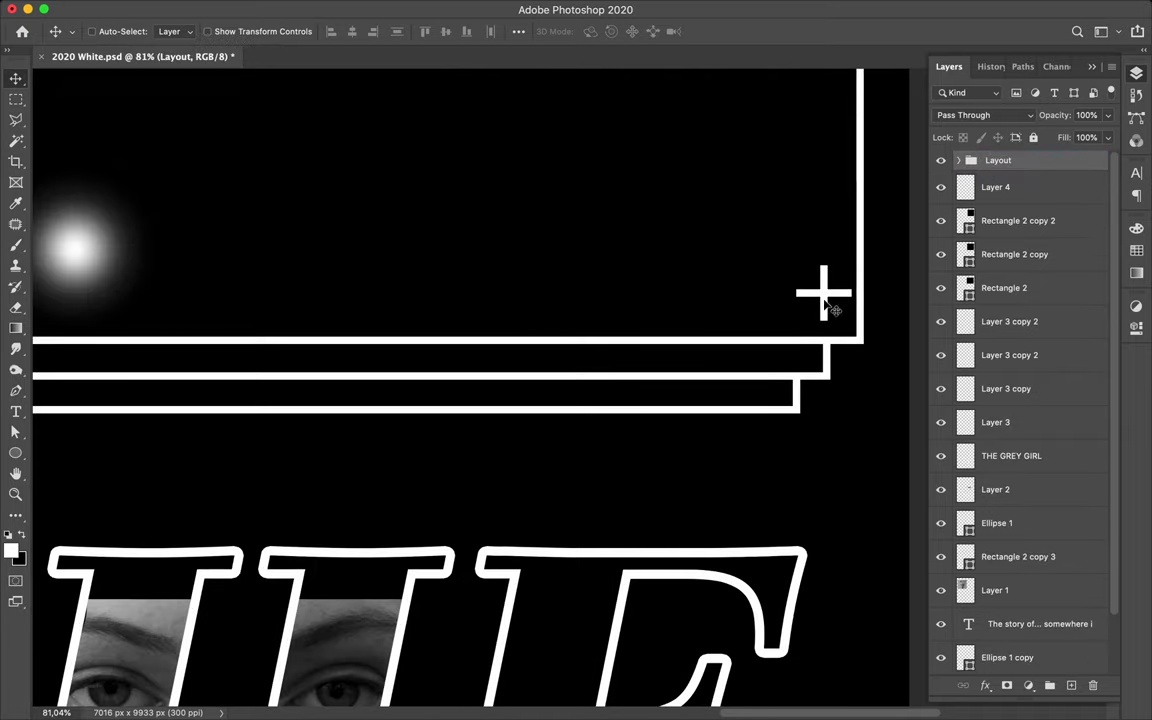
left_click_drag(803, 306, 810, 311)
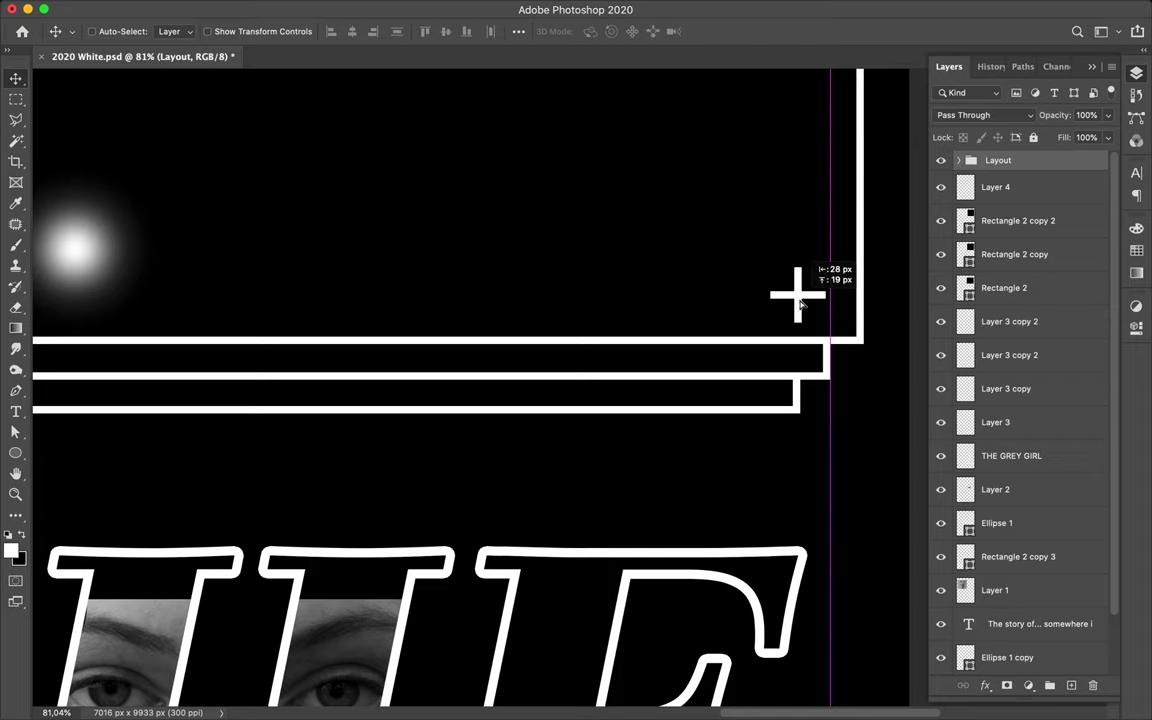
scroll(810, 311, "down", 2)
scroll(805, 306, "down", 2)
scroll(802, 303, "down", 2)
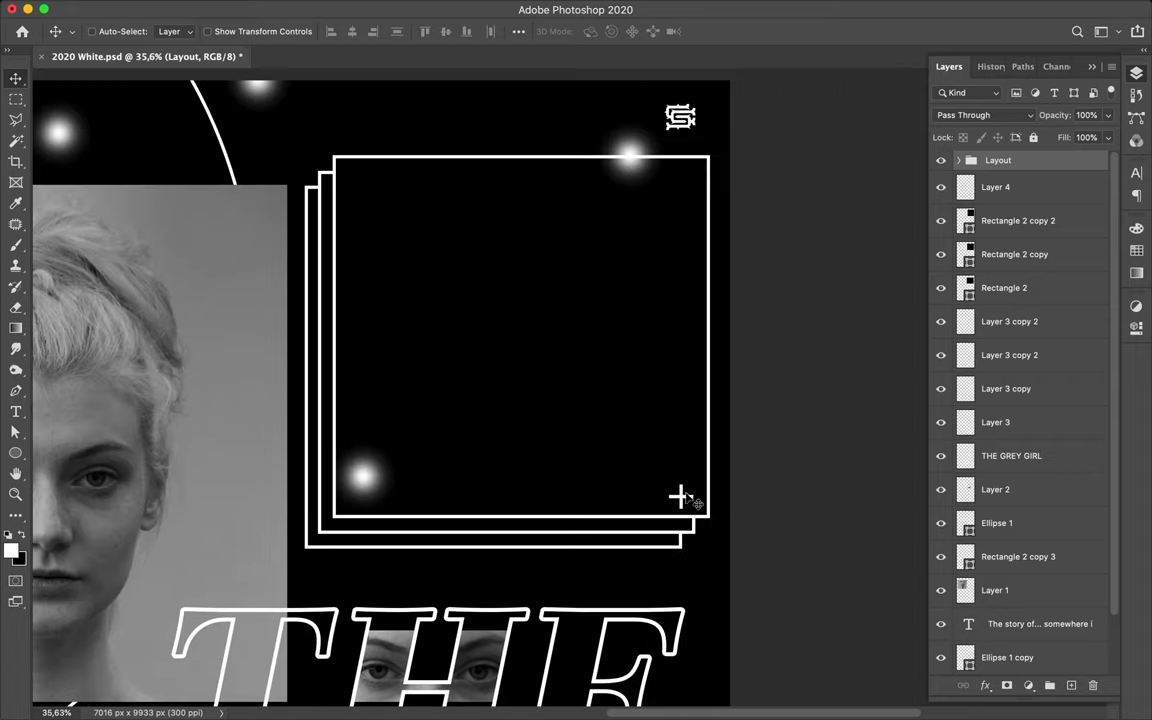
key("ctrl+alt+t")
left_click_drag(685, 498, 392, 192)
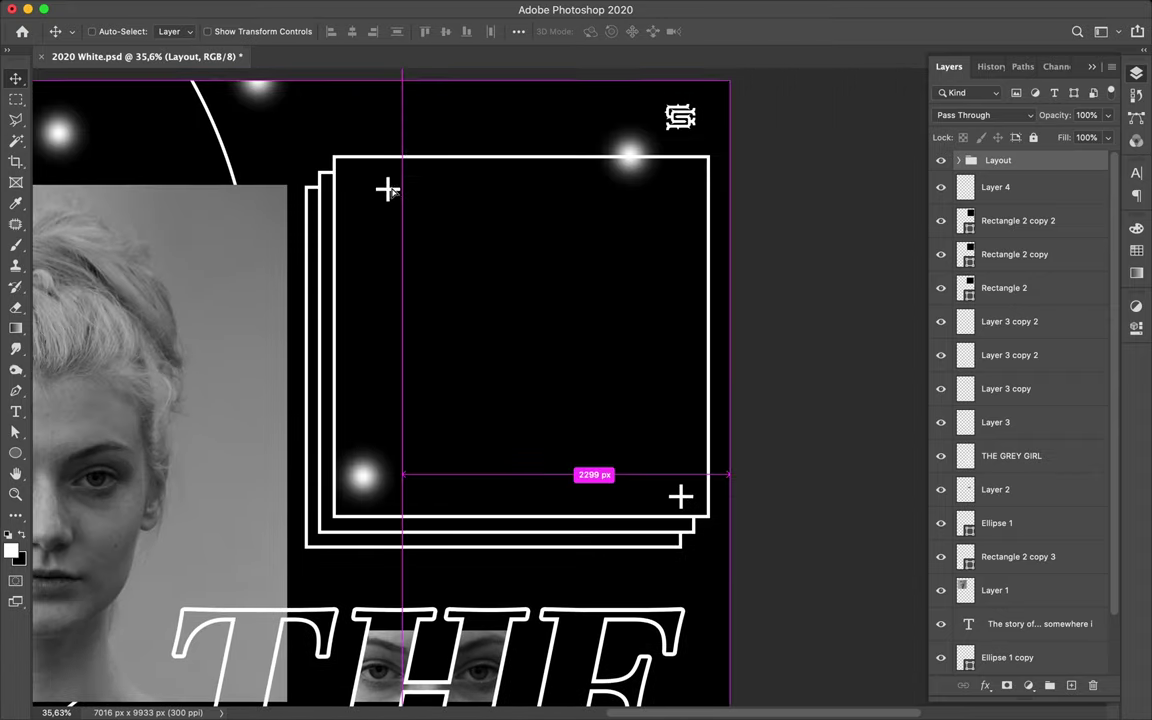
key("Return")
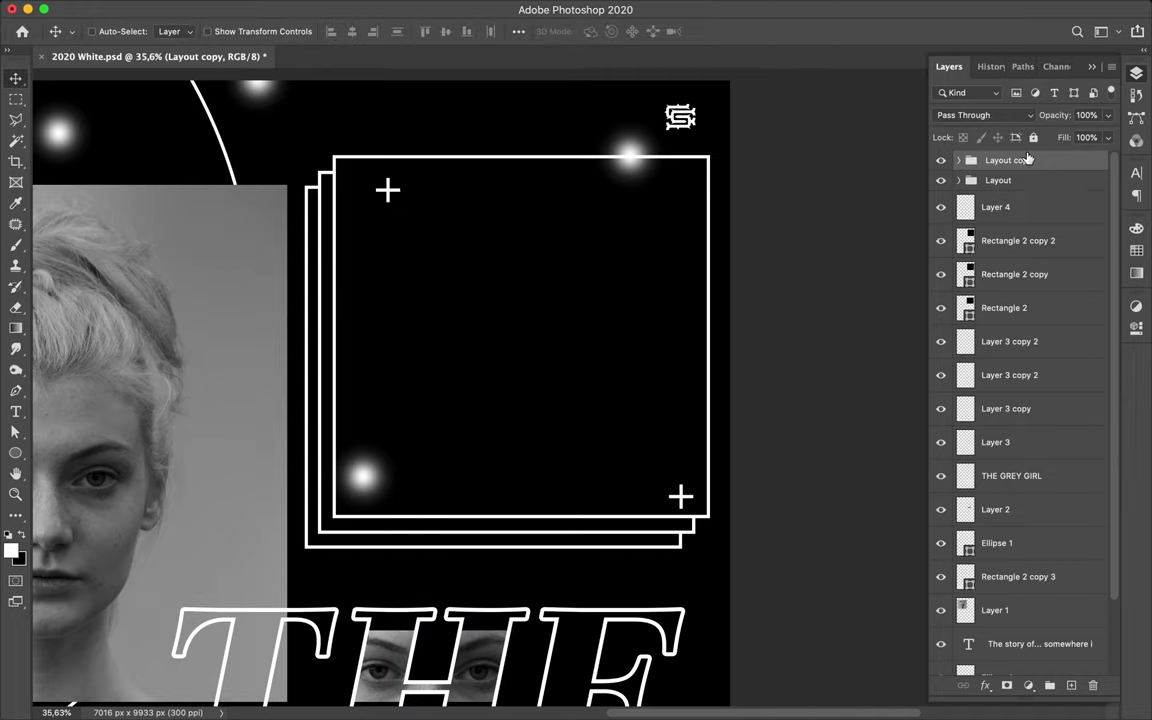
Step: Delete the duplicated Layout group and turn a top-left copy of the plus into an X
key("Delete")
left_click(958, 160)
left_click(1005, 392)
left_click_drag(1001, 410, 800, 463)
mouse_move(680, 497)
left_mouse_down()
mouse_move(362, 192)
mouse_move(394, 180)
mouse_move(368, 207)
left_mouse_up()
key("ctrl+t")
key("Return")
Step: Put a plus on the lower-left frame and add an offset copy of that frame below Rectangle 2 copy 3
scroll(360, 335, "down", 5)
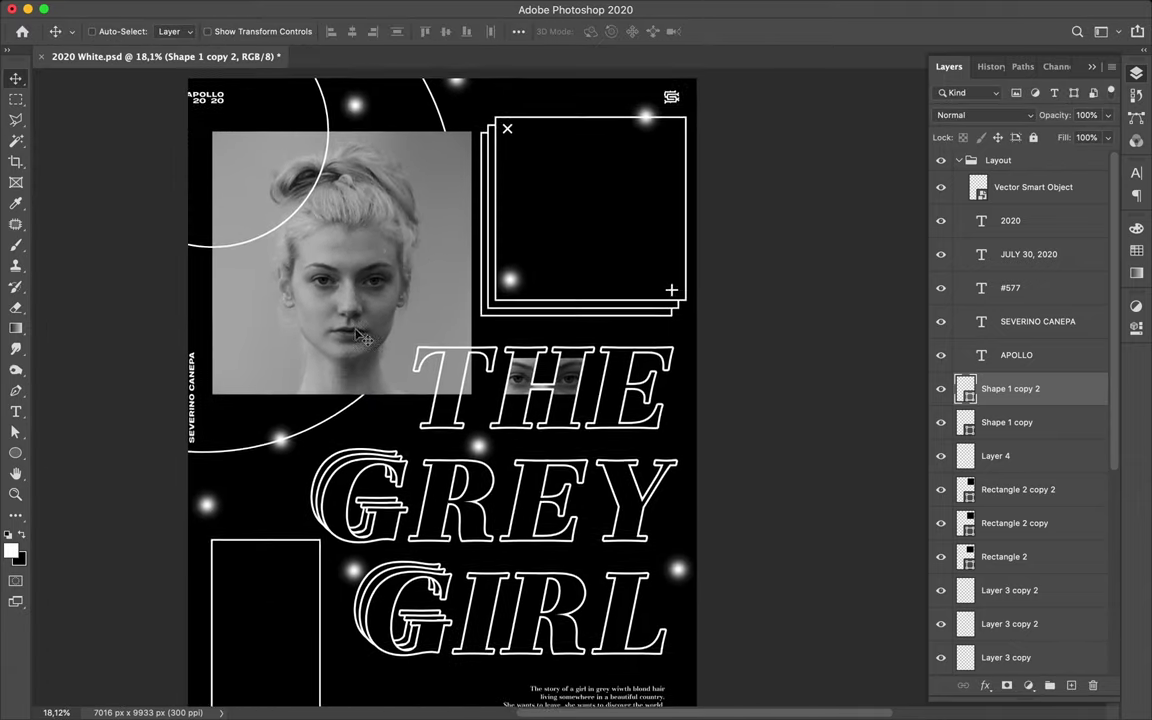
scroll(362, 338, "down", 2)
left_click(1007, 422)
left_click_drag(671, 233, 221, 494)
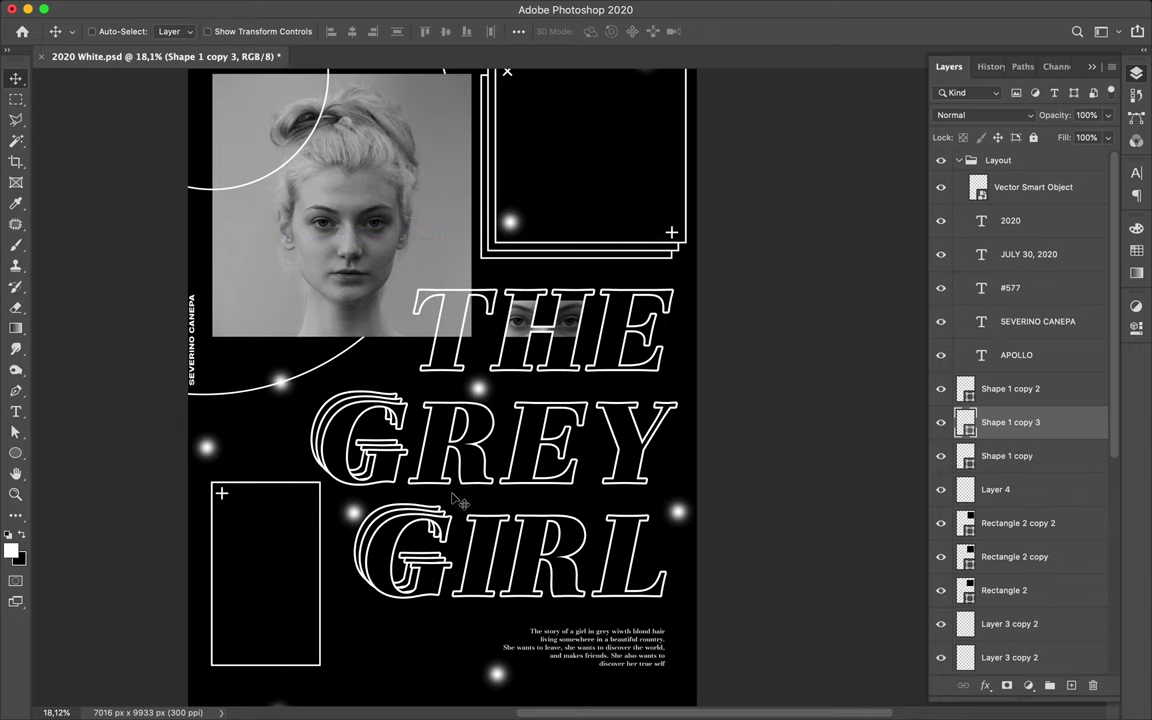
scroll(466, 500, "down", 1)
scroll(484, 573, "up", 3)
left_click(419, 506)
mouse_move(419, 506)
left_mouse_down()
mouse_move(393, 478)
mouse_move(406, 493)
left_mouse_up()
mouse_move(1018, 524)
left_mouse_down()
mouse_move(1036, 612)
mouse_move(1029, 653)
left_mouse_up()
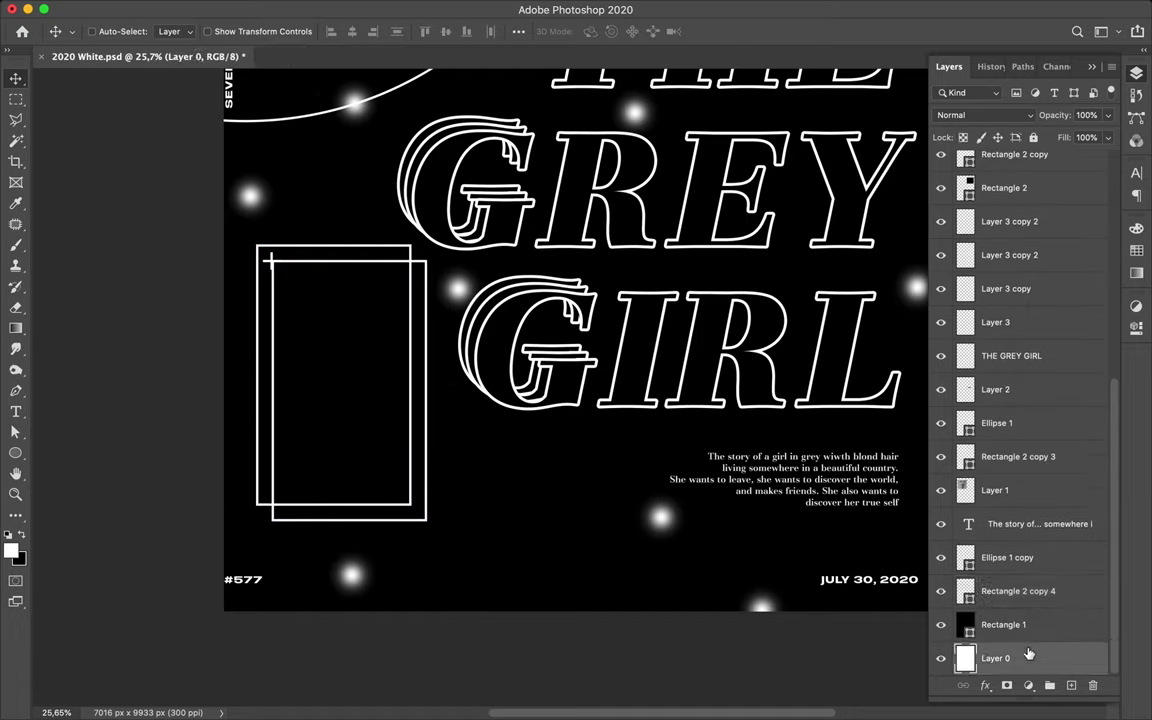
Step: Move Rectangle 2 copy 3 up the stack and copy 4 above Ellipse 1 copy, then lasso the left frames
left_click_drag(1018, 490, 1021, 250)
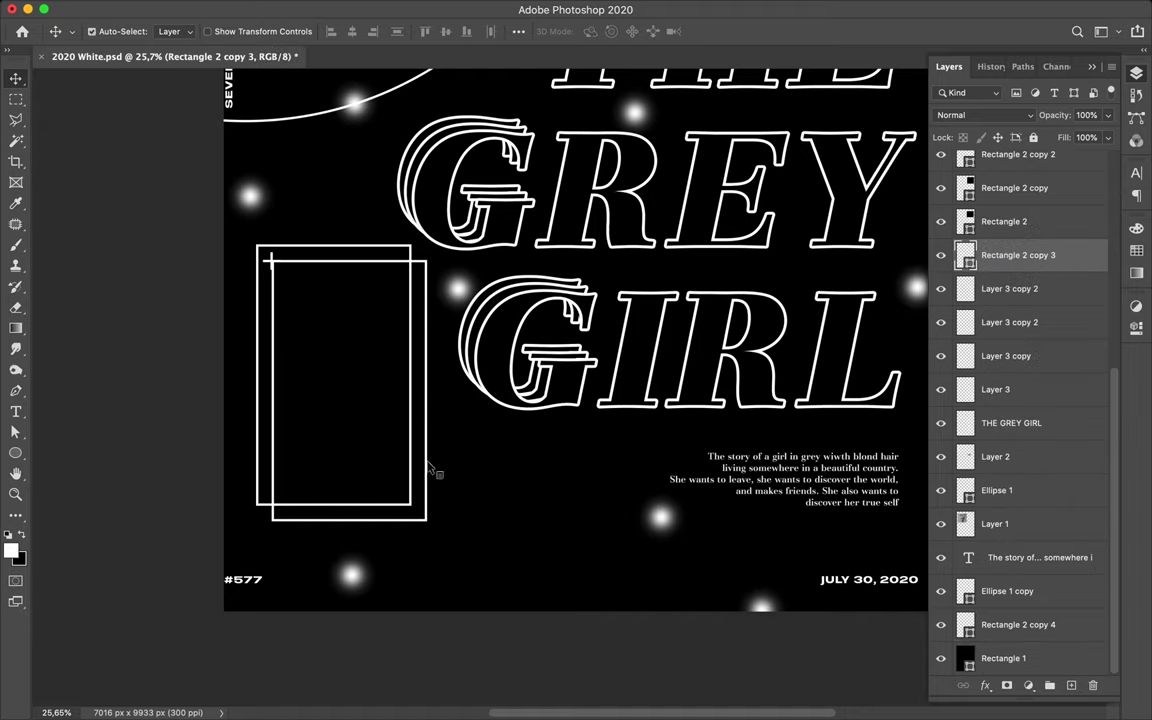
left_click_drag(1018, 624, 1018, 568)
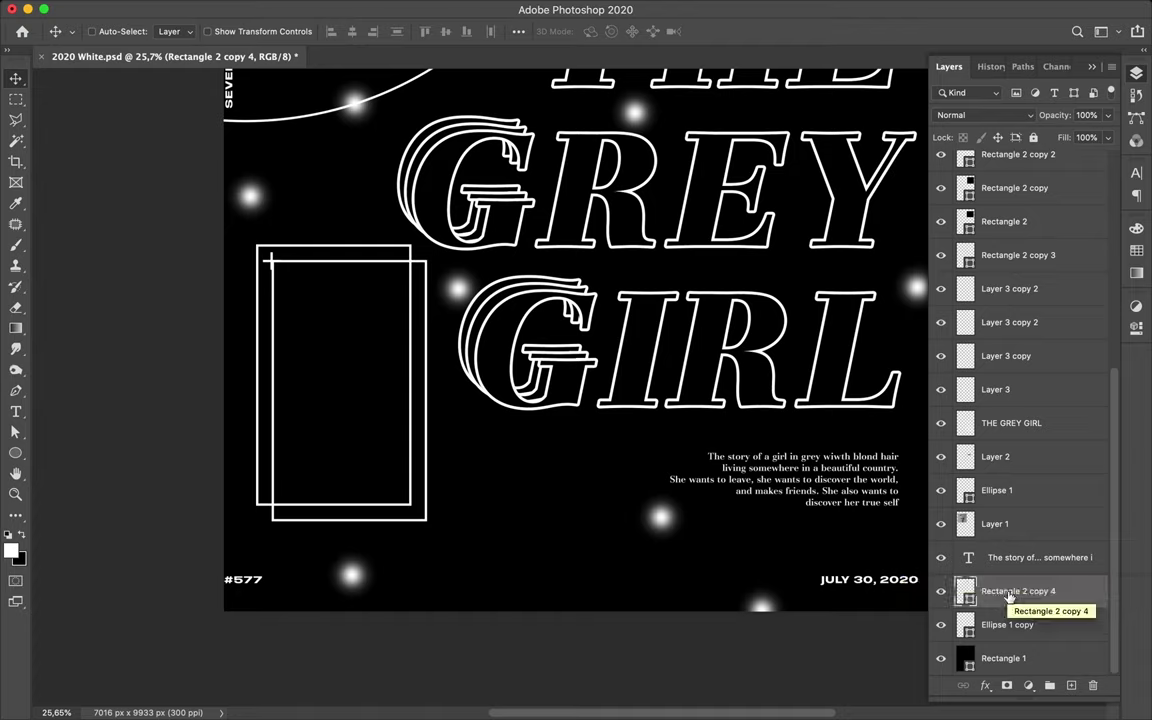
key("l")
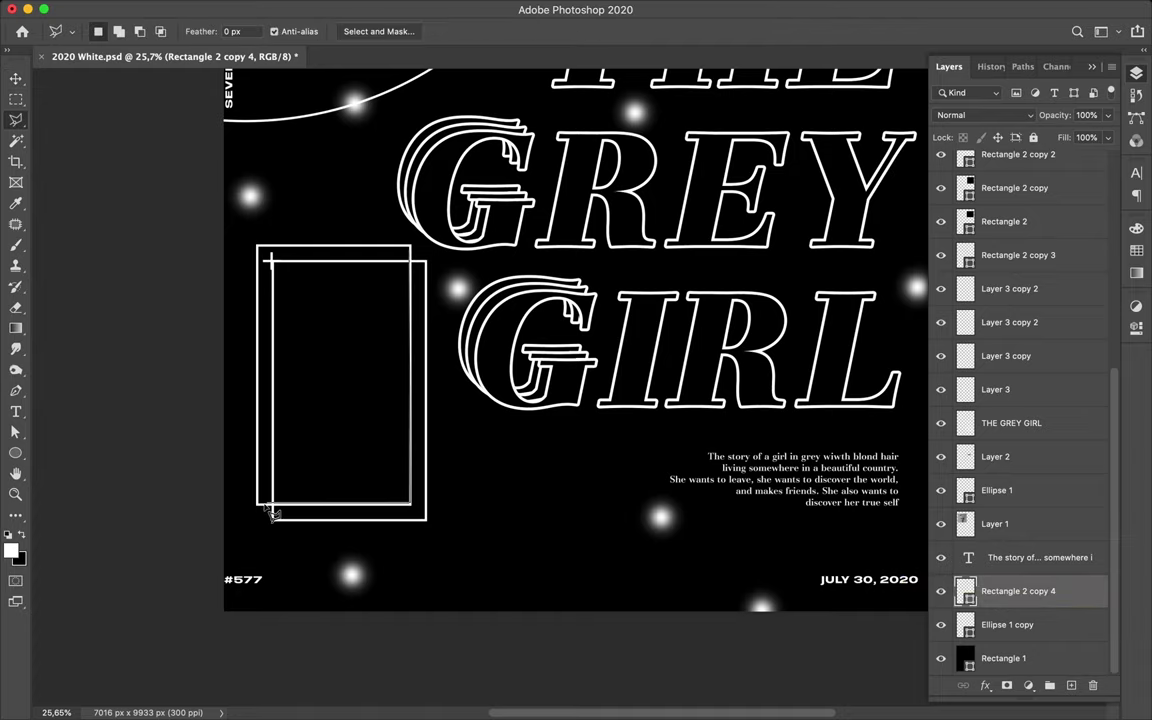
left_click_drag(418, 513, 410, 290)
Step: Dismiss the lasso-erase warnings, clear the selection, fit the poster on screen and save it
key("BackSpace")
left_click(696, 248)
right_click(946, 531)
key("Escape")
key("ctrl+d")
left_click(712, 254)
key("v")
key("ctrl+0")
key("ctrl+s")
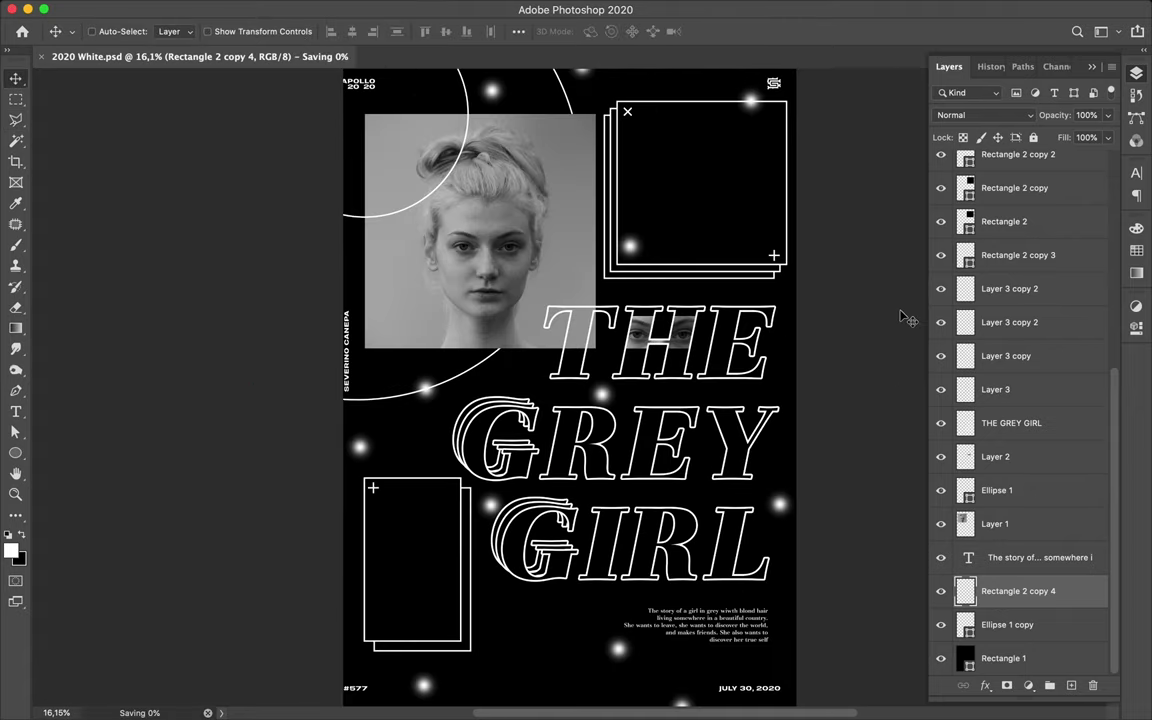
left_click(791, 8)
left_click(750, 8)
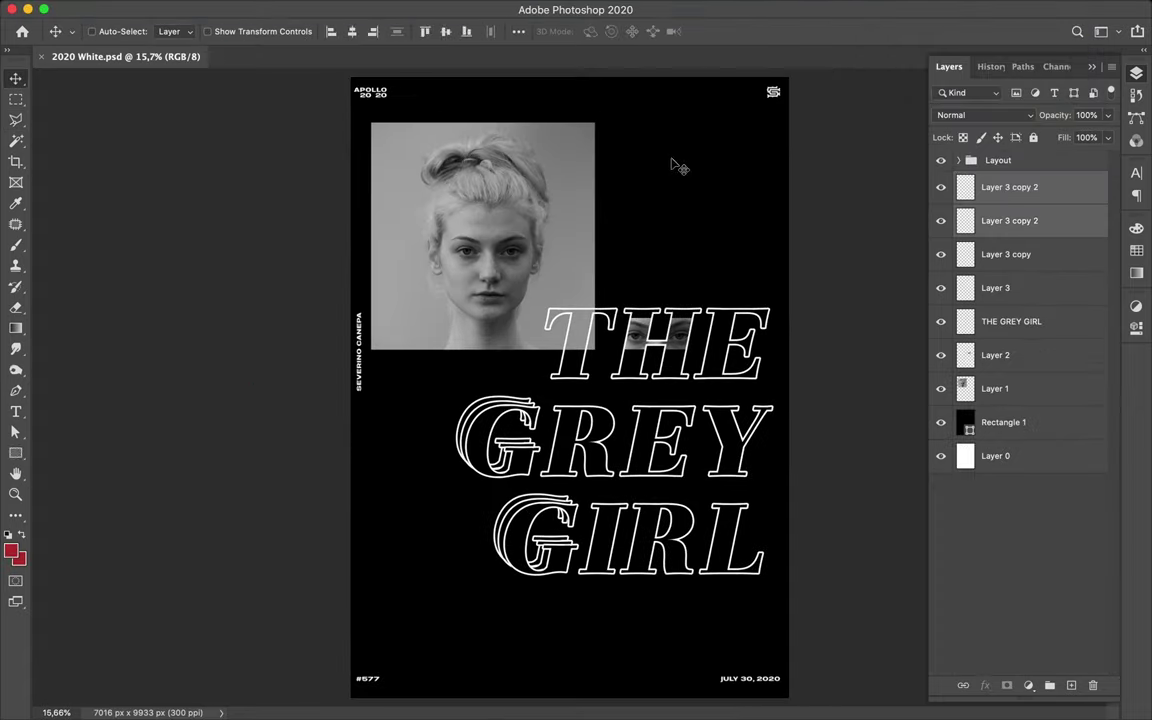
Step: Draw a white-stroked square frame at the poster's top right, aligned to the guide grid
key("u")
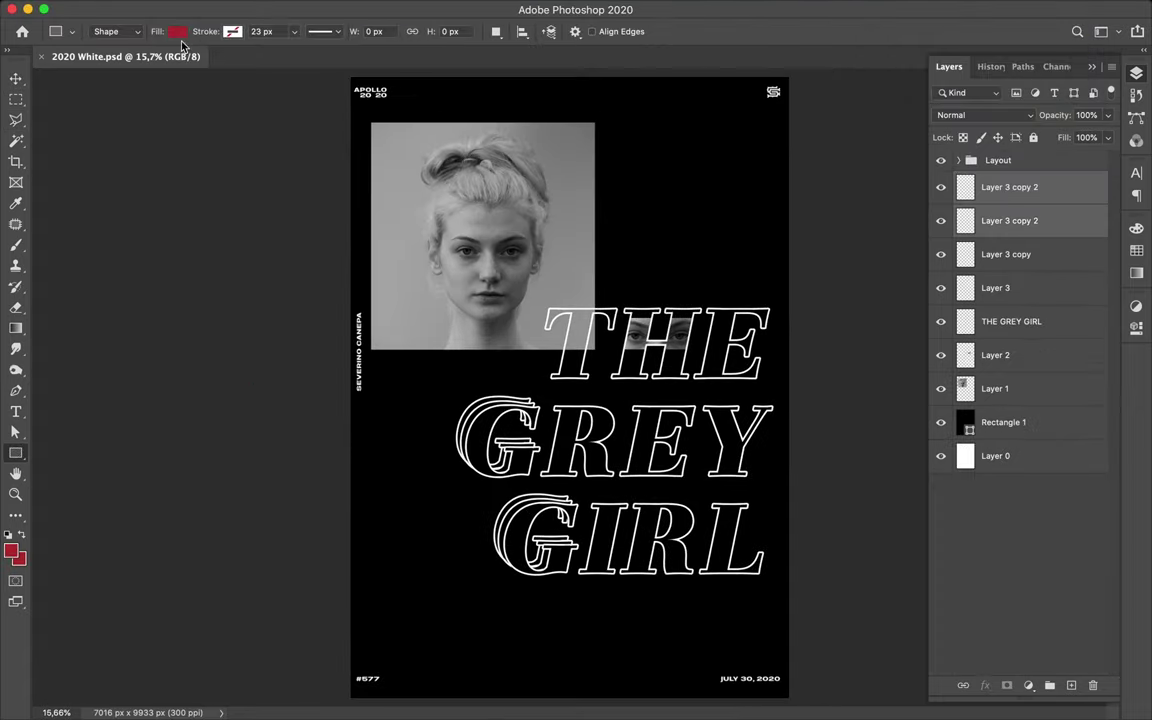
left_click(177, 31)
left_click(232, 31)
key("Escape")
key("ctrl+semicolon")
left_click_drag(602, 123, 768, 281)
key("ctrl+semicolon")
Step: Fill the square black and Alt-drag offset copies into a stack of three squares
key("v")
key("a")
left_click(222, 31)
left_click(146, 118)
key("v")
left_click_drag(775, 180, 770, 180)
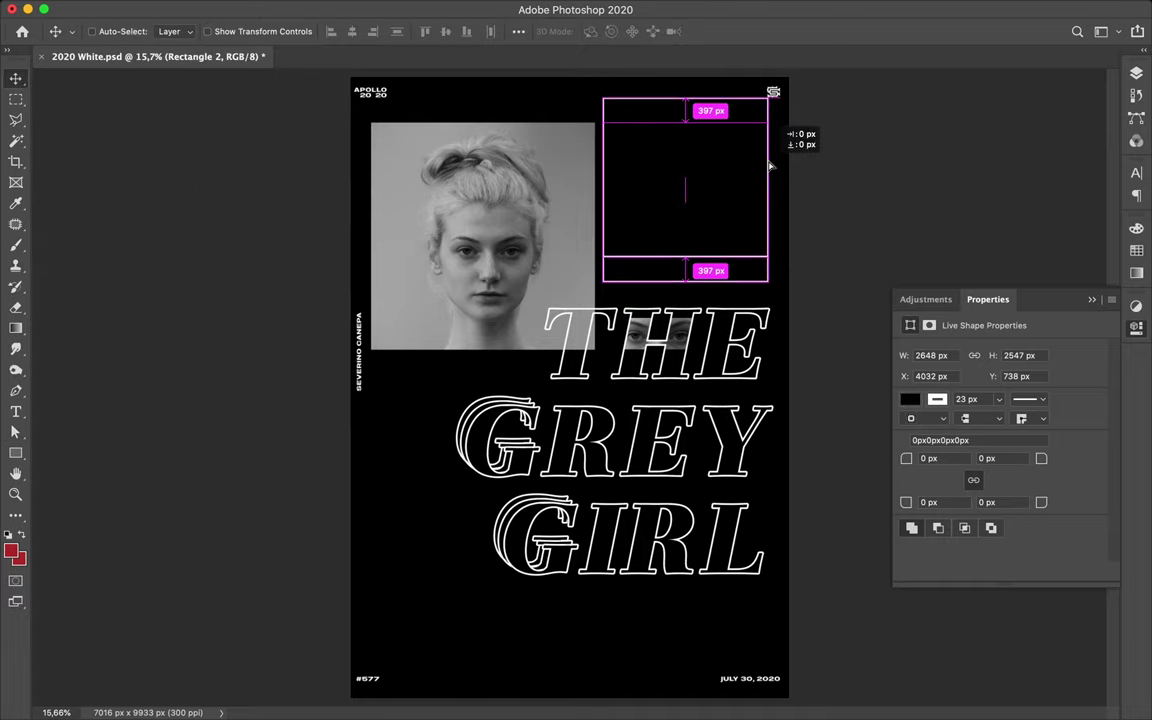
left_click_drag(770, 180, 712, 226)
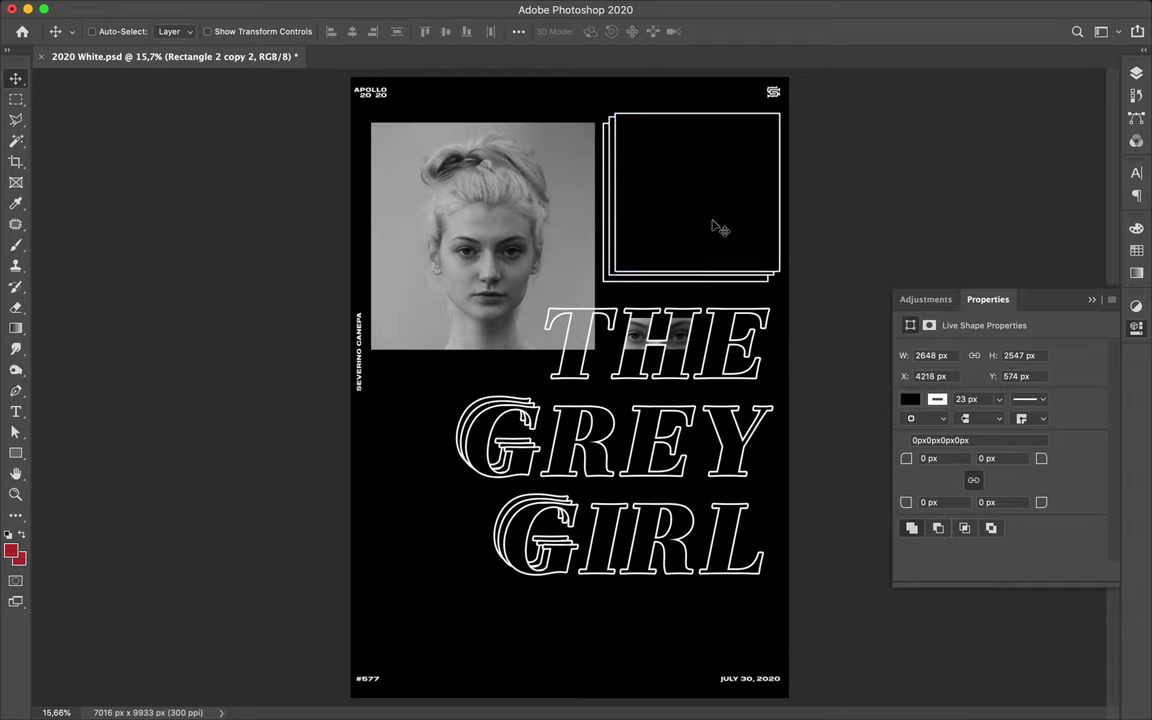
Step: Copy a square to the lower left, place it above Layer 1, and narrow it into a tall 1515×2547 px frame
left_click(1134, 75)
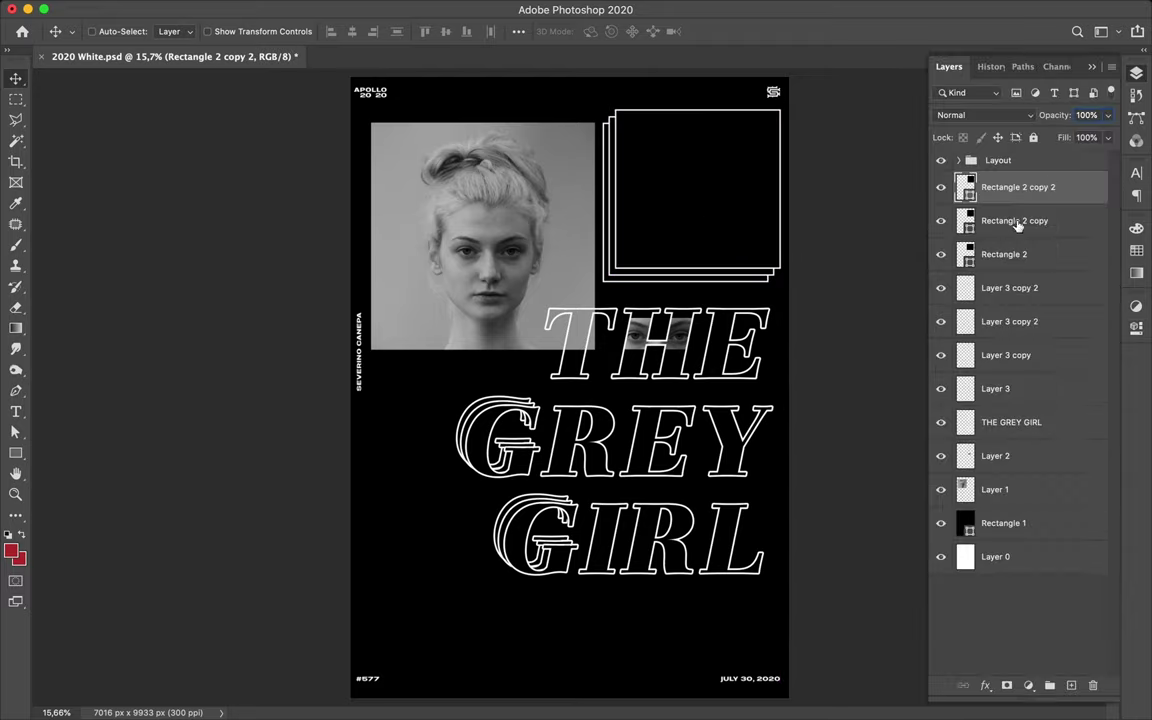
mouse_move(530, 432)
left_mouse_down()
mouse_move(527, 579)
mouse_move(515, 567)
left_mouse_up()
left_click_drag(1018, 187, 1033, 522)
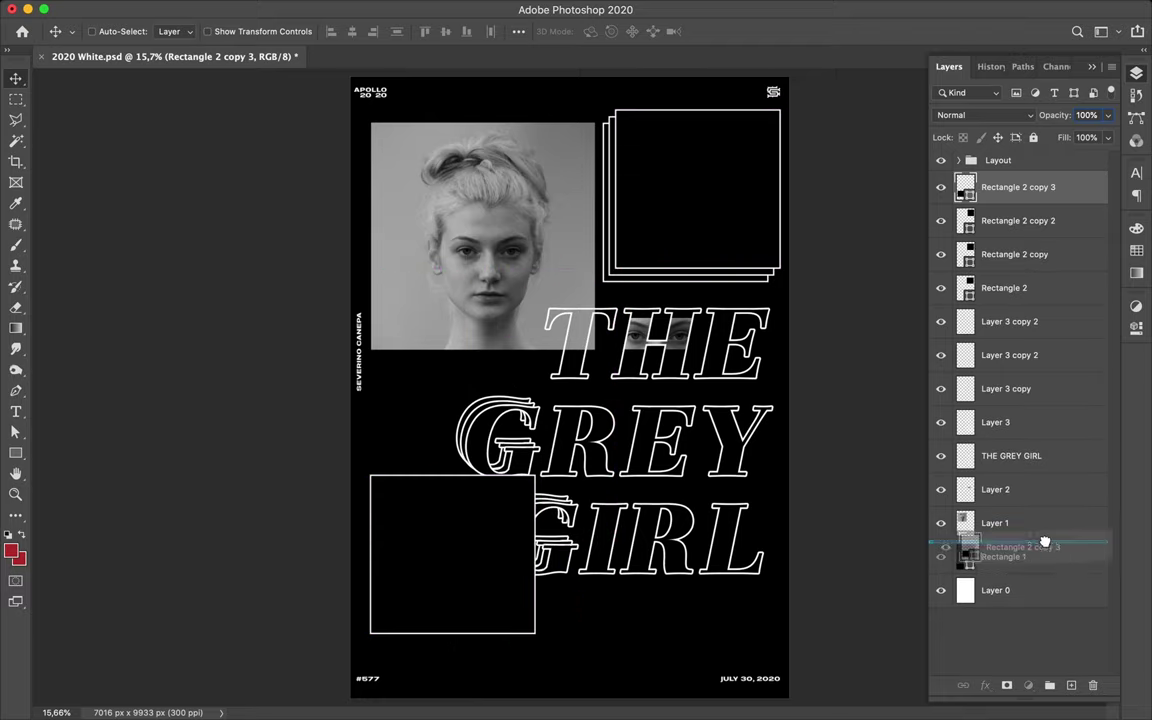
key("ctrl+t")
left_click_drag(535, 555, 464, 555)
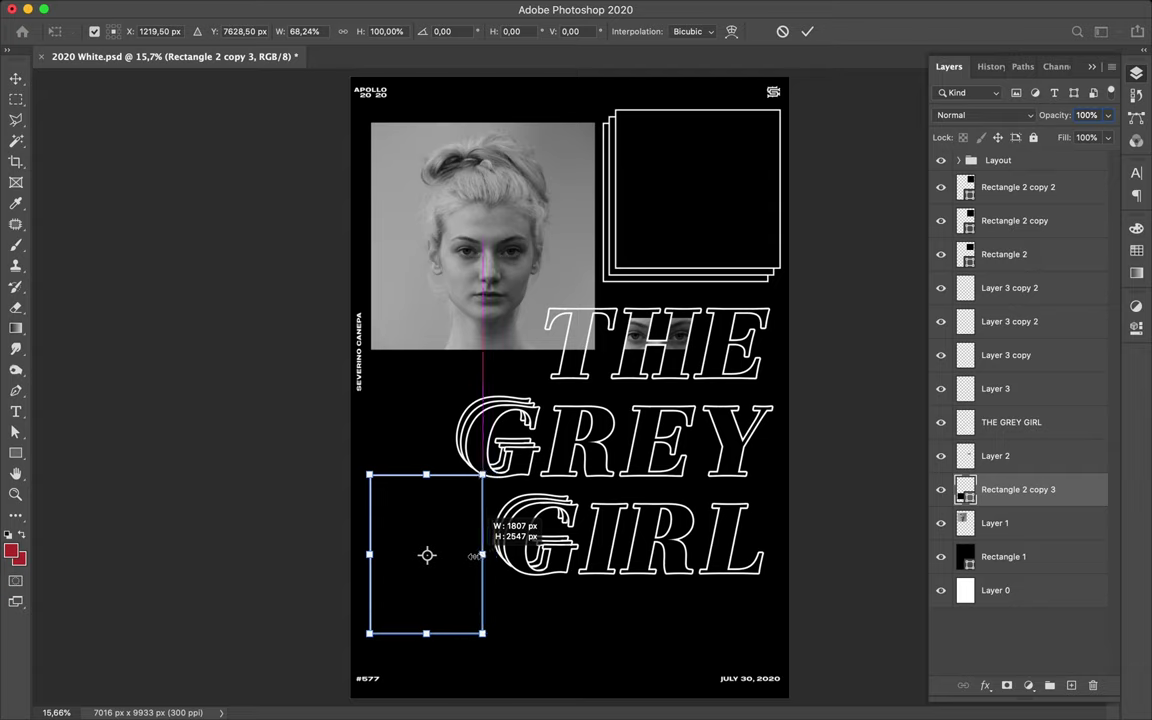
key("Return")
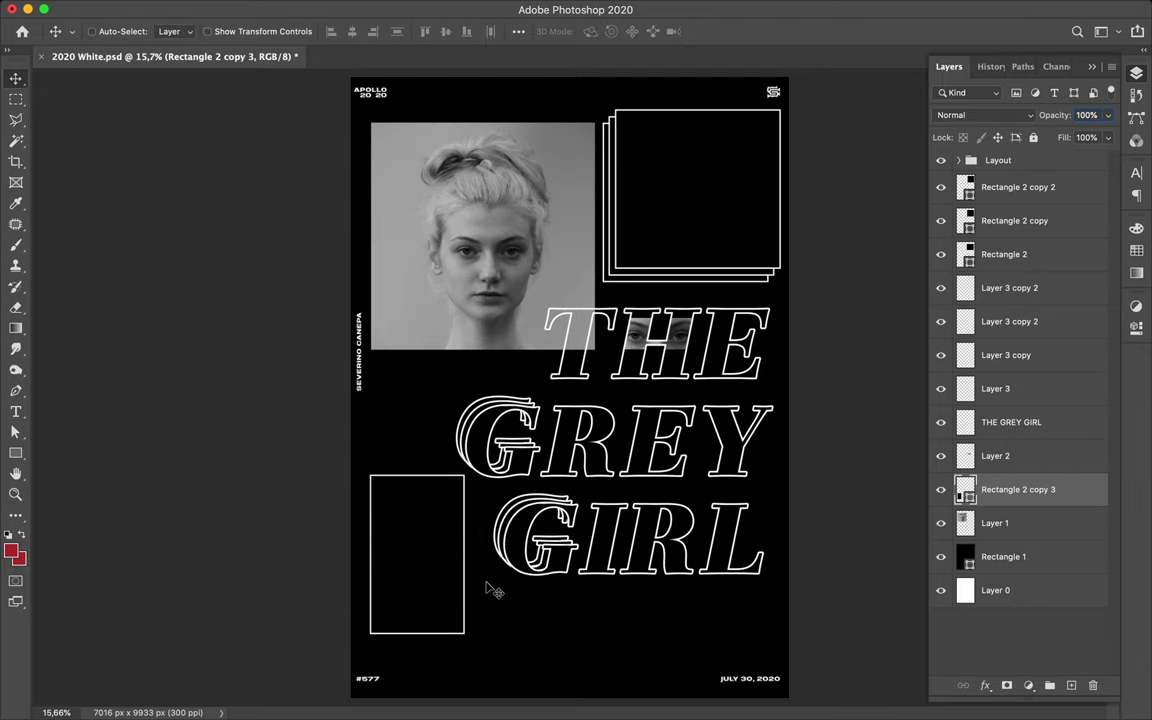
Step: Draw a circle on the portrait's top-left corner and delete its left anchor to leave an open arc
key("u")
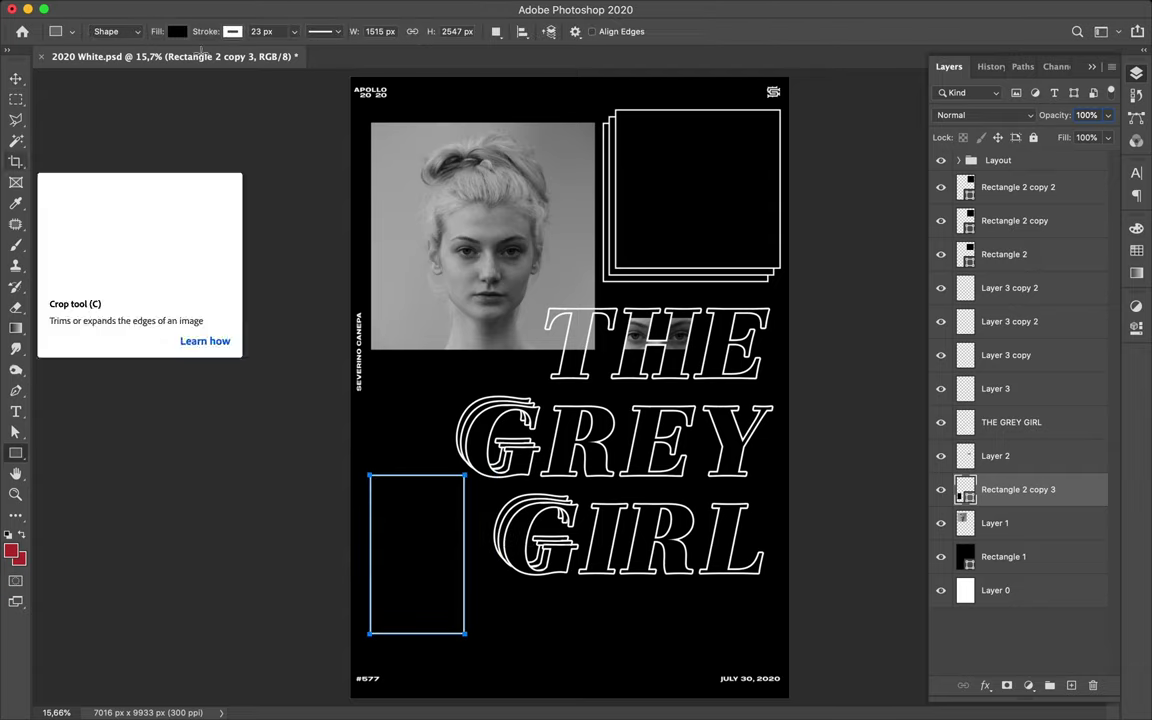
left_click(177, 31)
left_click(370, 120)
right_click(15, 453)
left_click(70, 435)
left_click_drag(373, 125, 446, 199)
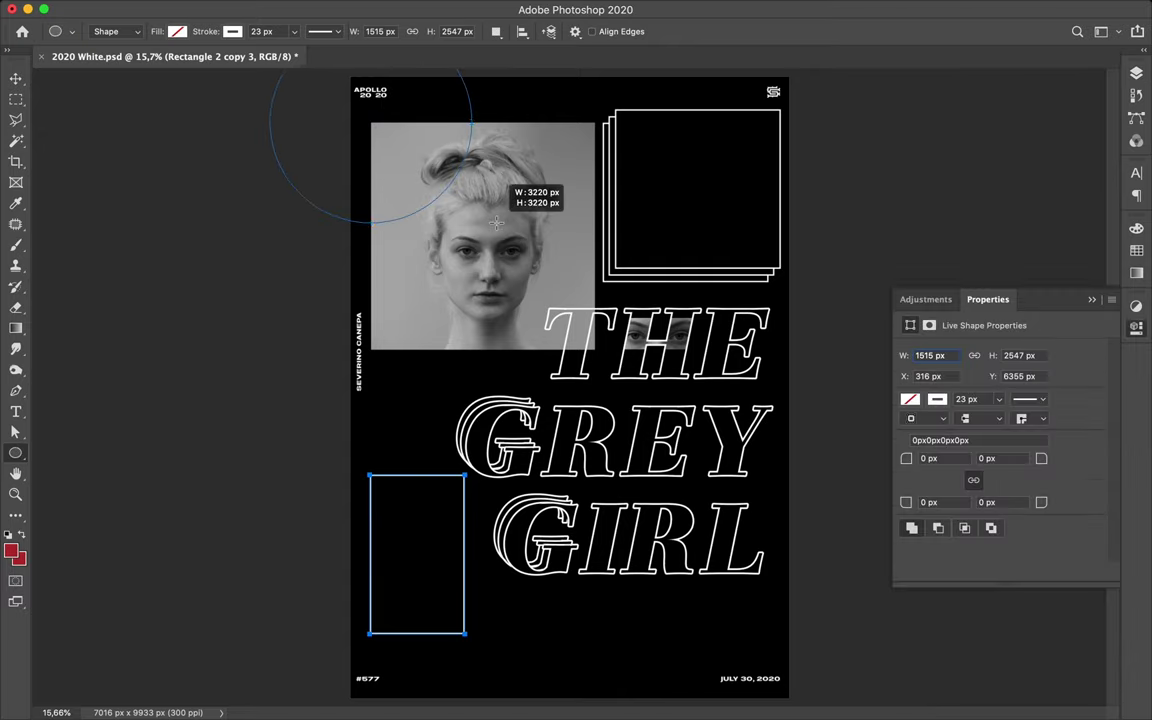
key("a")
left_click(299, 148)
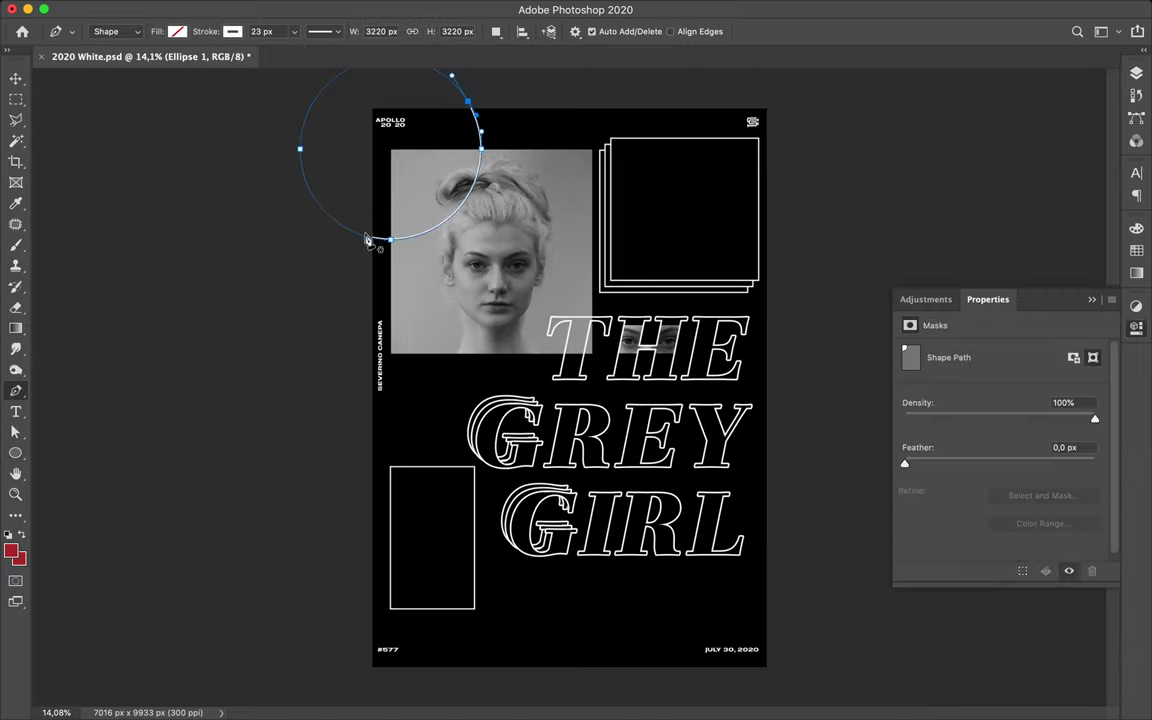
key("Delete")
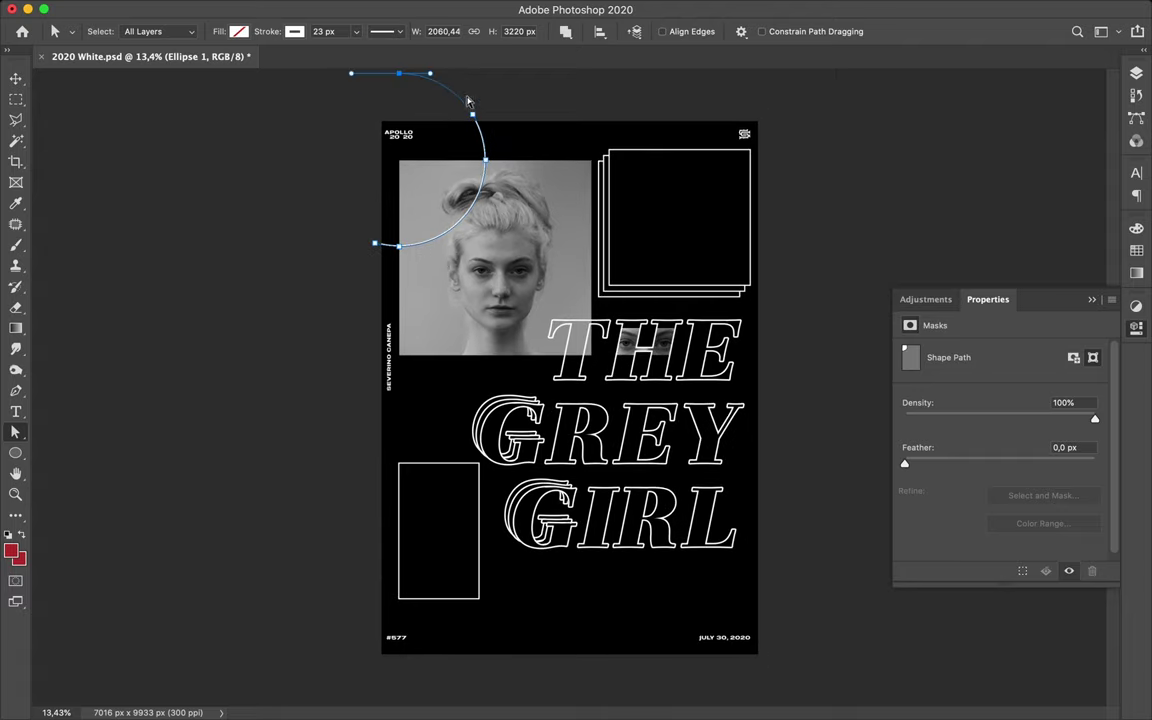
Step: Duplicate the arc, scale the copy to about 167%, and shift it slightly lower
scroll(540, 125, "up", 1)
key("v")
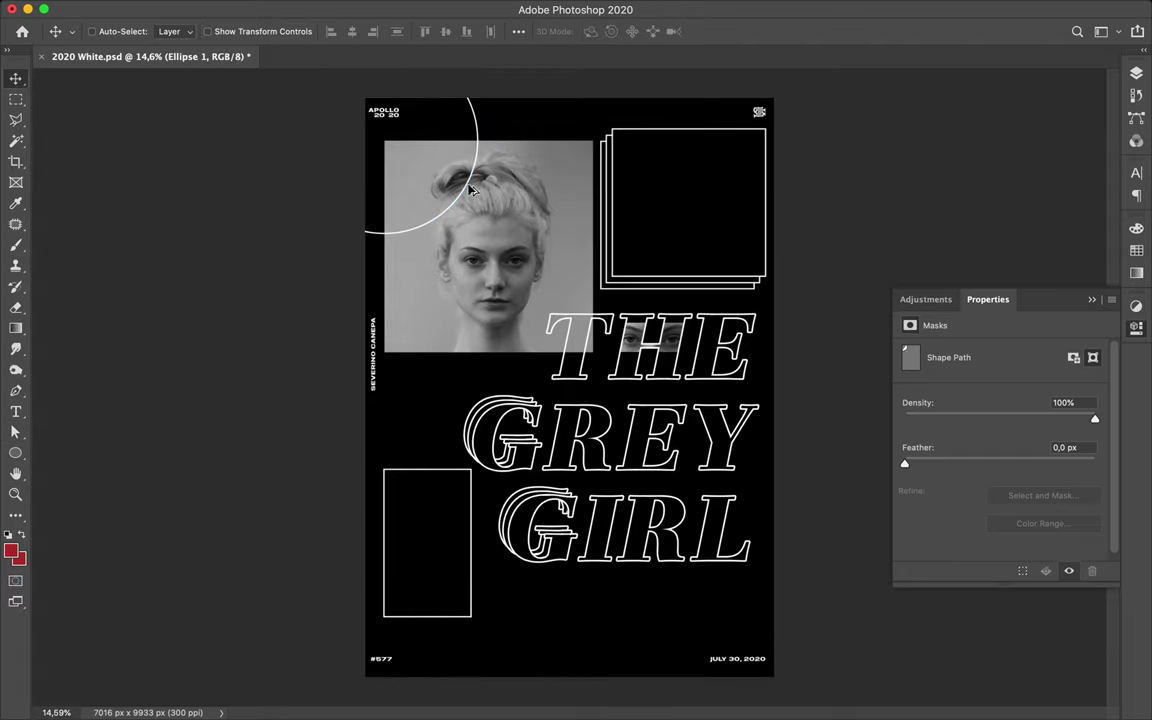
left_click_drag(472, 190, 470, 195)
key("ctrl+t")
mouse_move(498, 320)
left_mouse_down()
mouse_move(510, 393)
mouse_move(568, 402)
mouse_move(515, 352)
left_mouse_up()
key("Return")
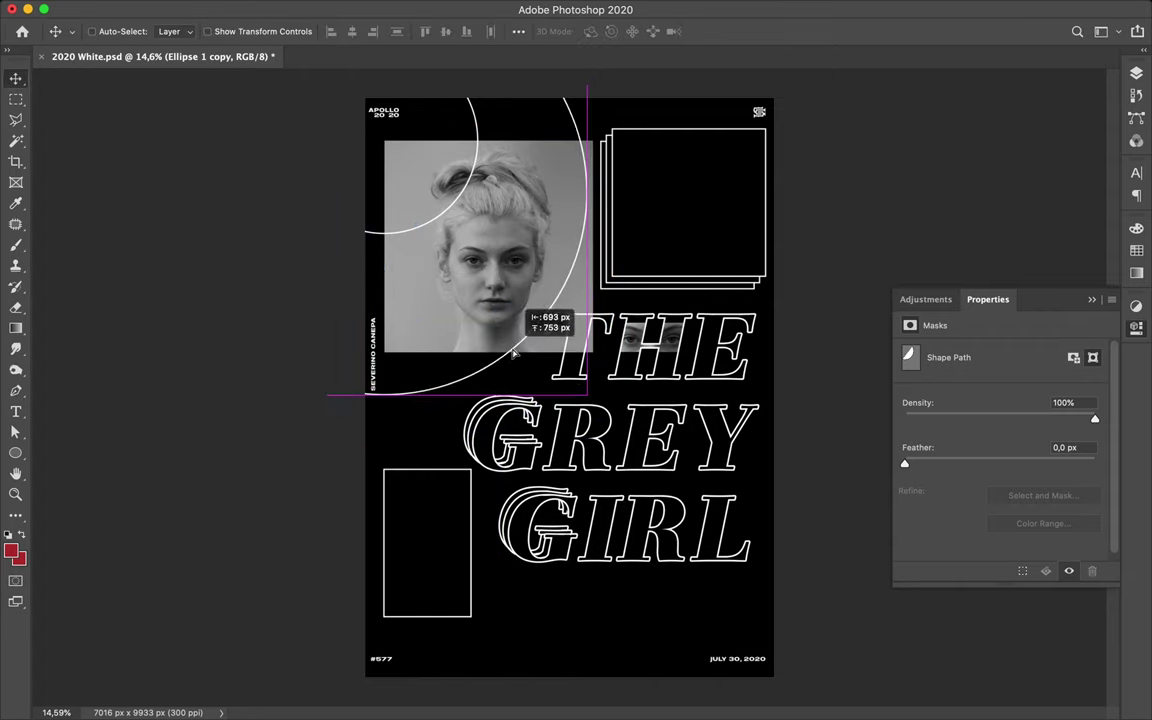
left_click_drag(514, 352, 514, 362)
Step: Start a new text layer below the title
left_click(1136, 73)
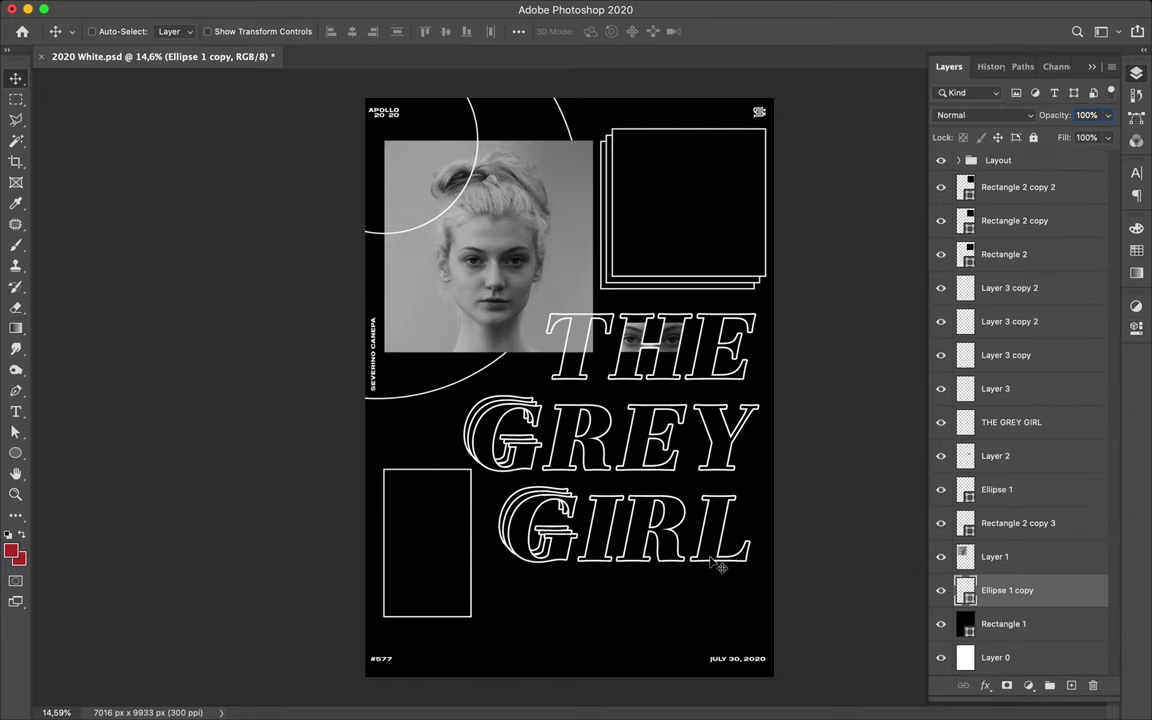
key("t")
left_click(602, 600)
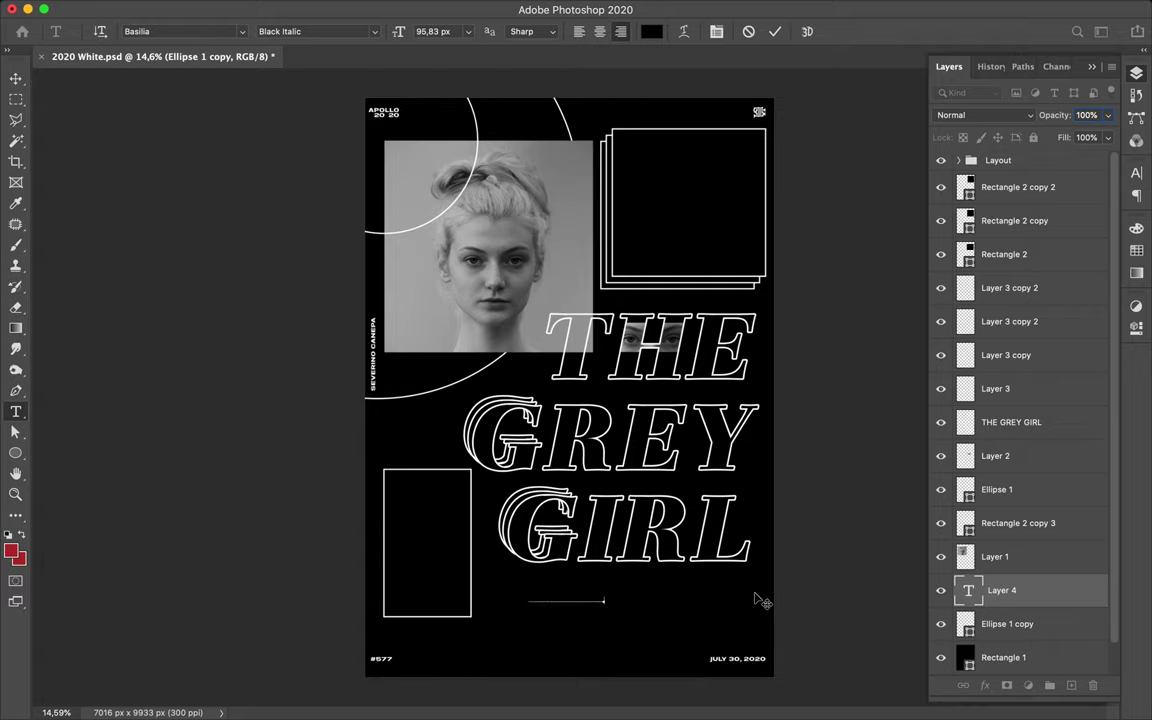
Step: Make the caption text white in the Basilia Medium style
left_click(1136, 172)
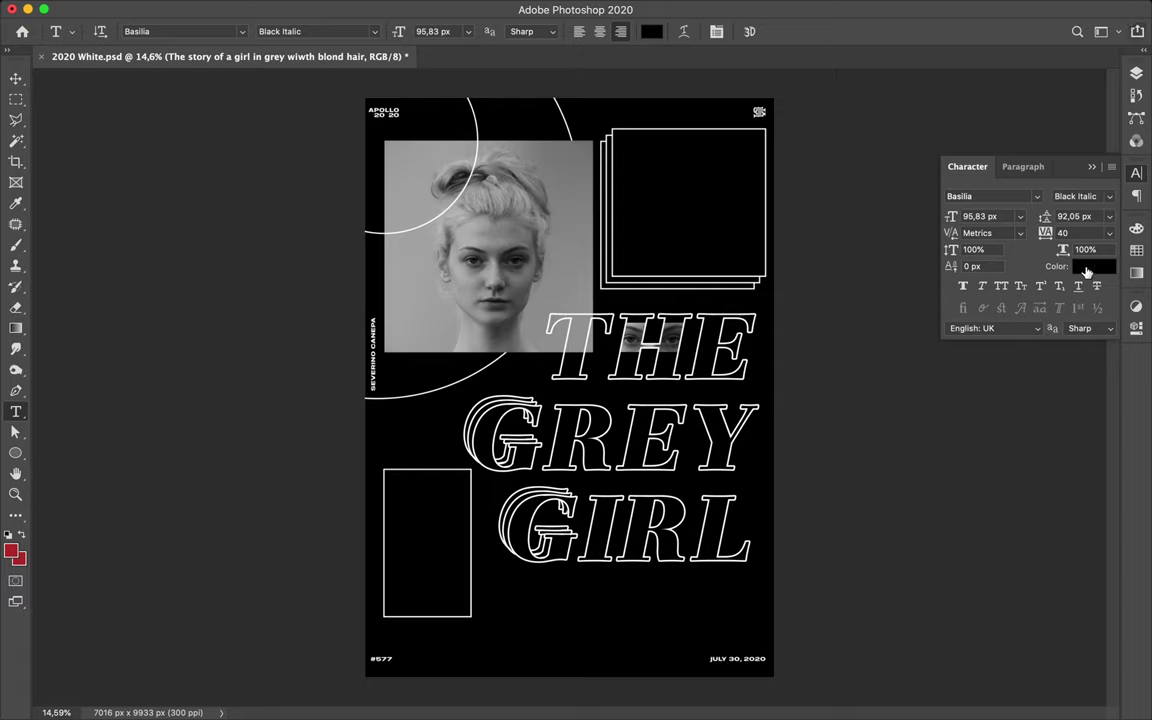
left_click(1094, 266)
left_click(918, 392)
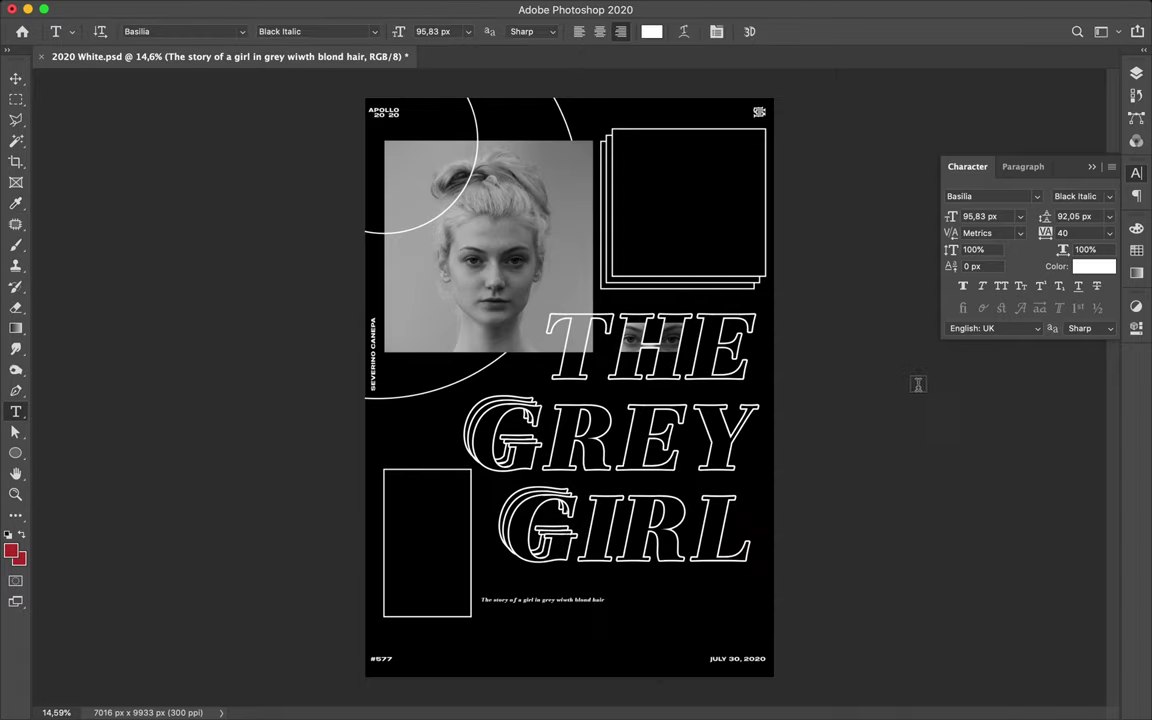
left_click(1105, 205)
left_click(1090, 188)
left_click(1108, 197)
left_click(1080, 216)
Step: Set the caption's tracking to 0 and move it under the end of GIRL
key("v")
scroll(523, 531, "up", 3)
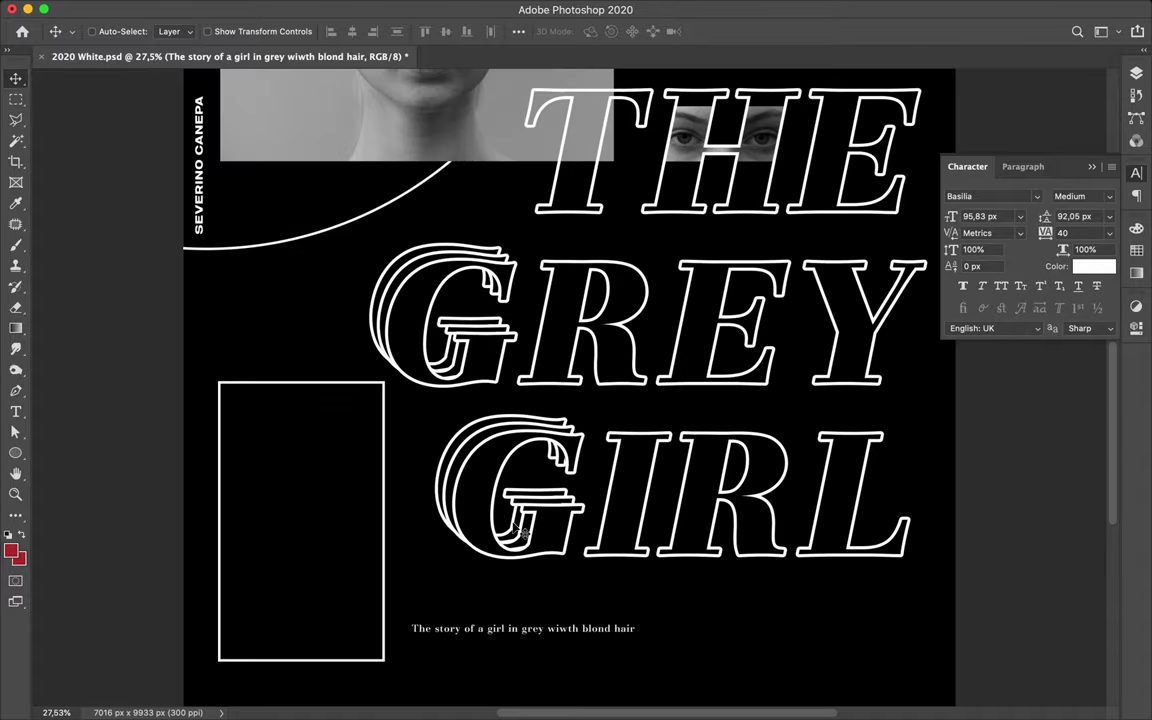
scroll(524, 533, "down", 3)
type("0")
key("Return")
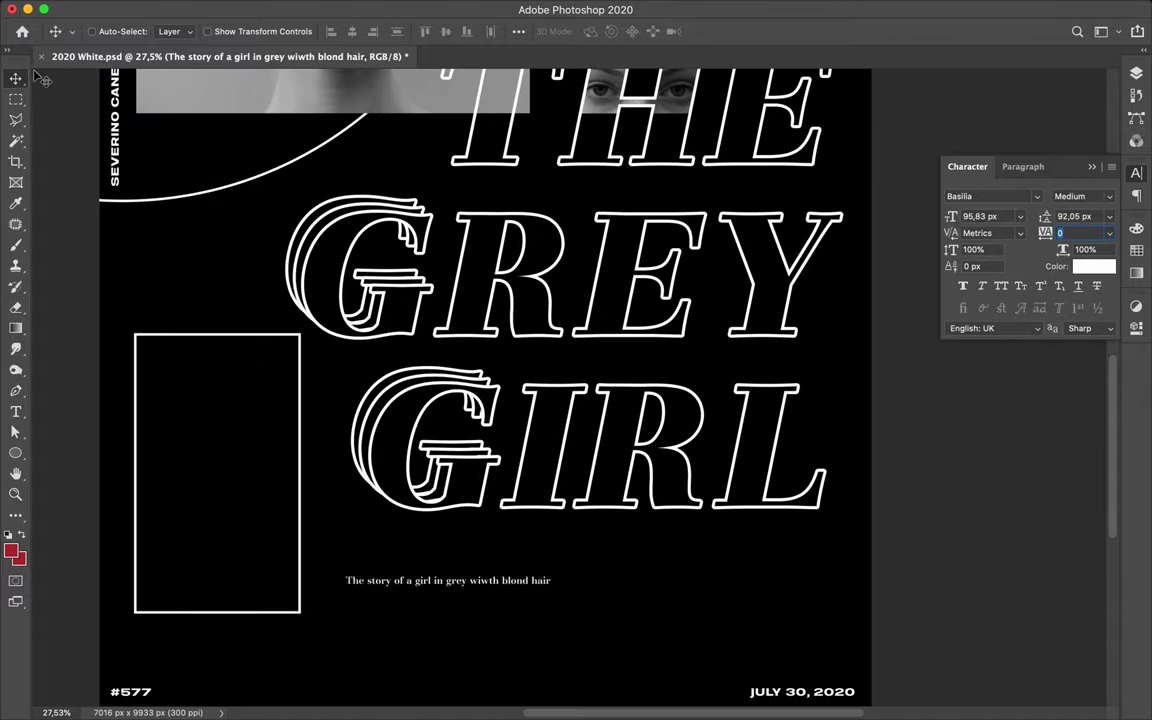
left_click_drag(522, 588, 802, 645)
Step: Finish the caption with 'living somewhere in a beautiful country.', 'she wants to discover the world.' and 'She also wants to discover her true self'
key("t")
left_click(812, 636)
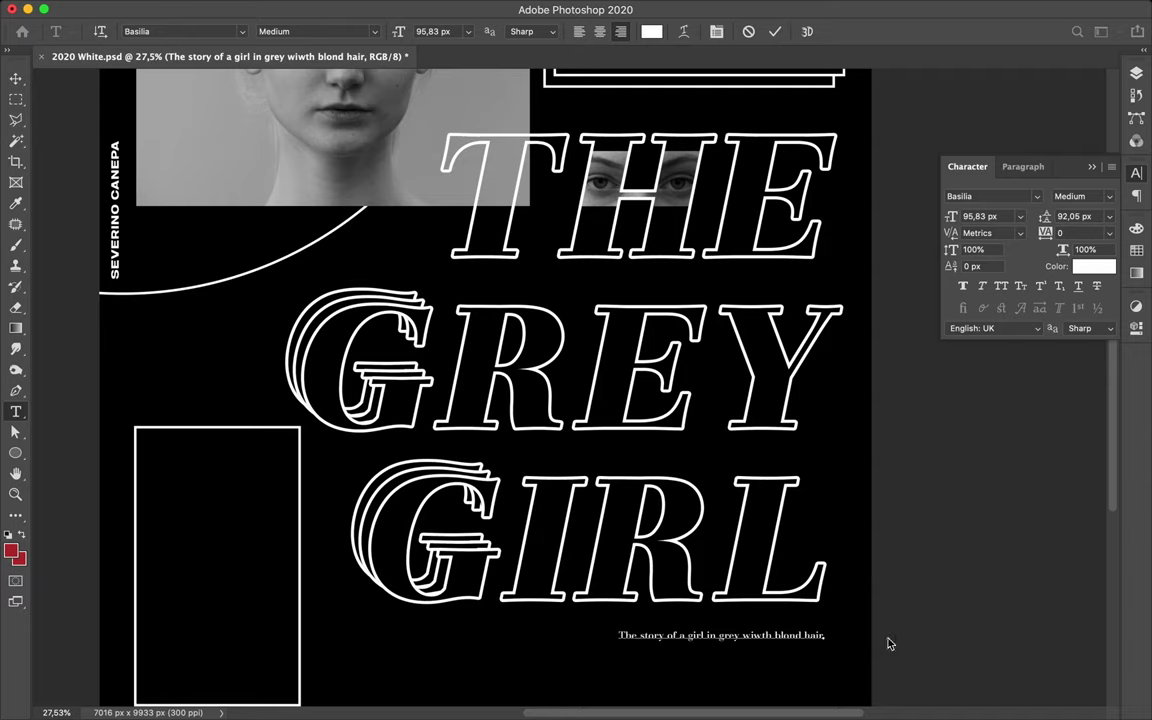
type("living somewhere")
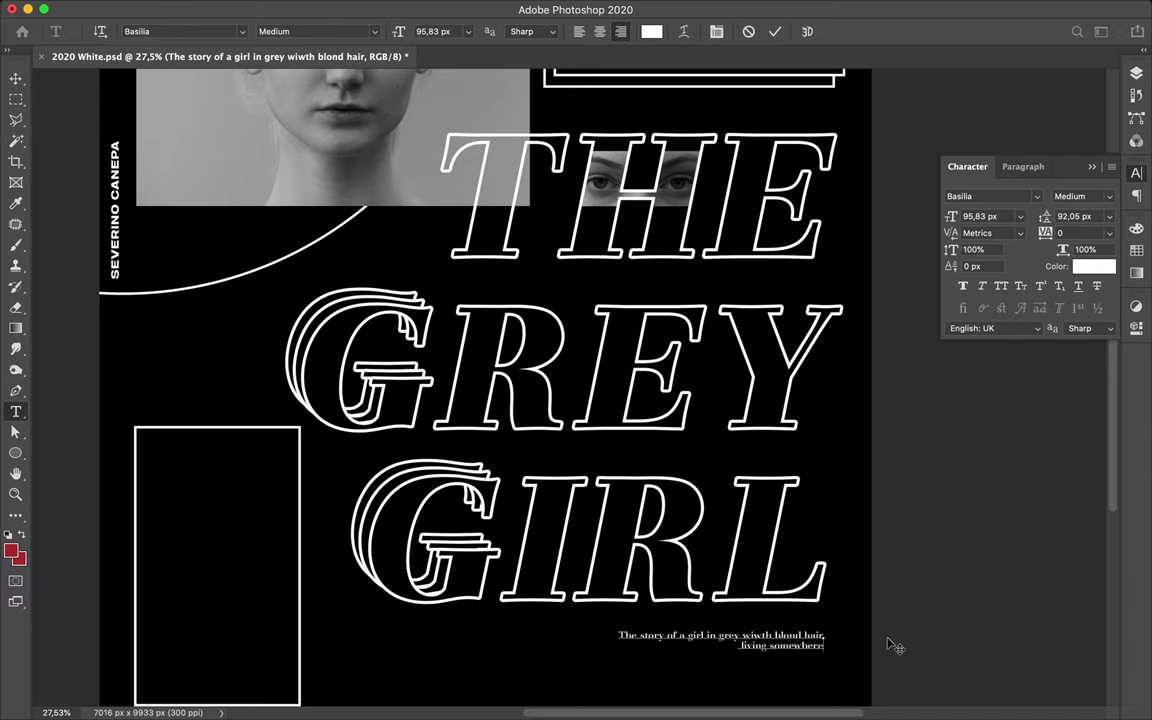
type(" in a beautiful country")
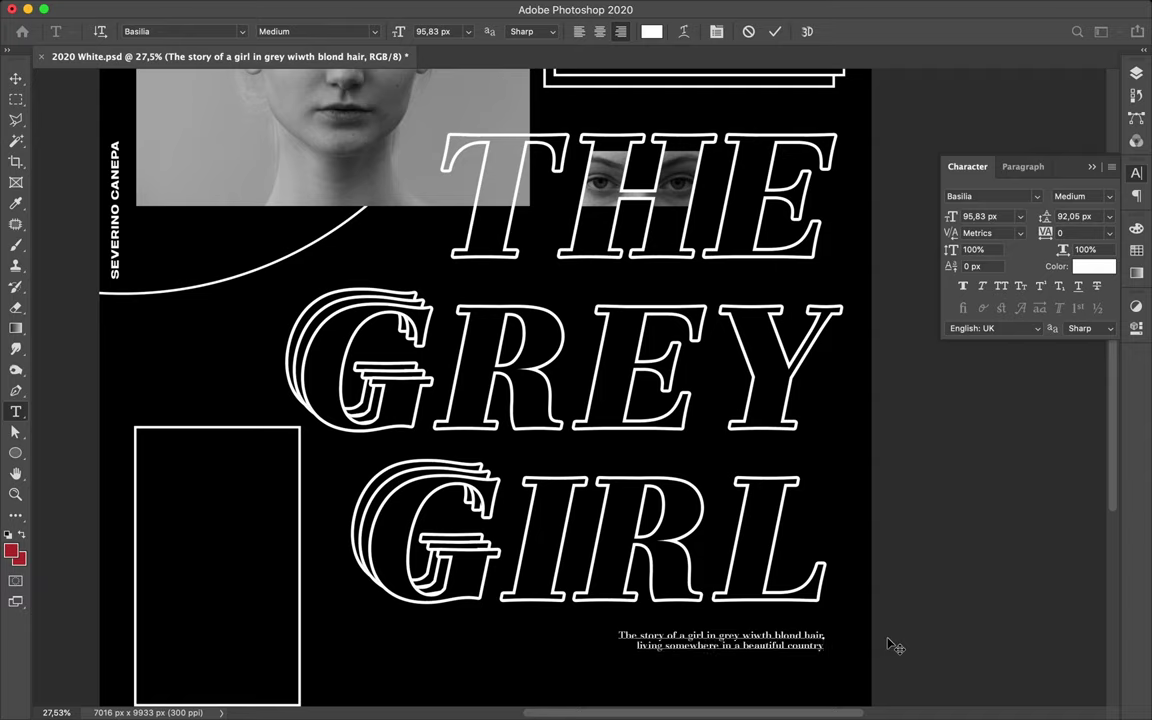
type(".")
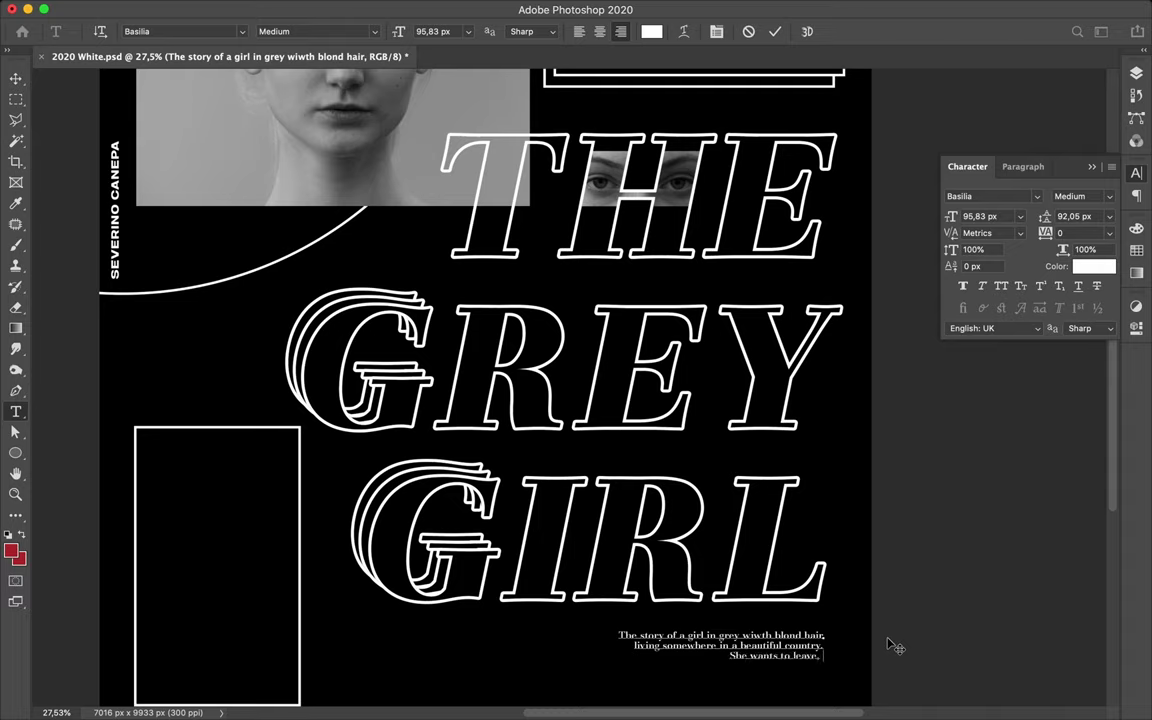
type("she wants to discover the world")
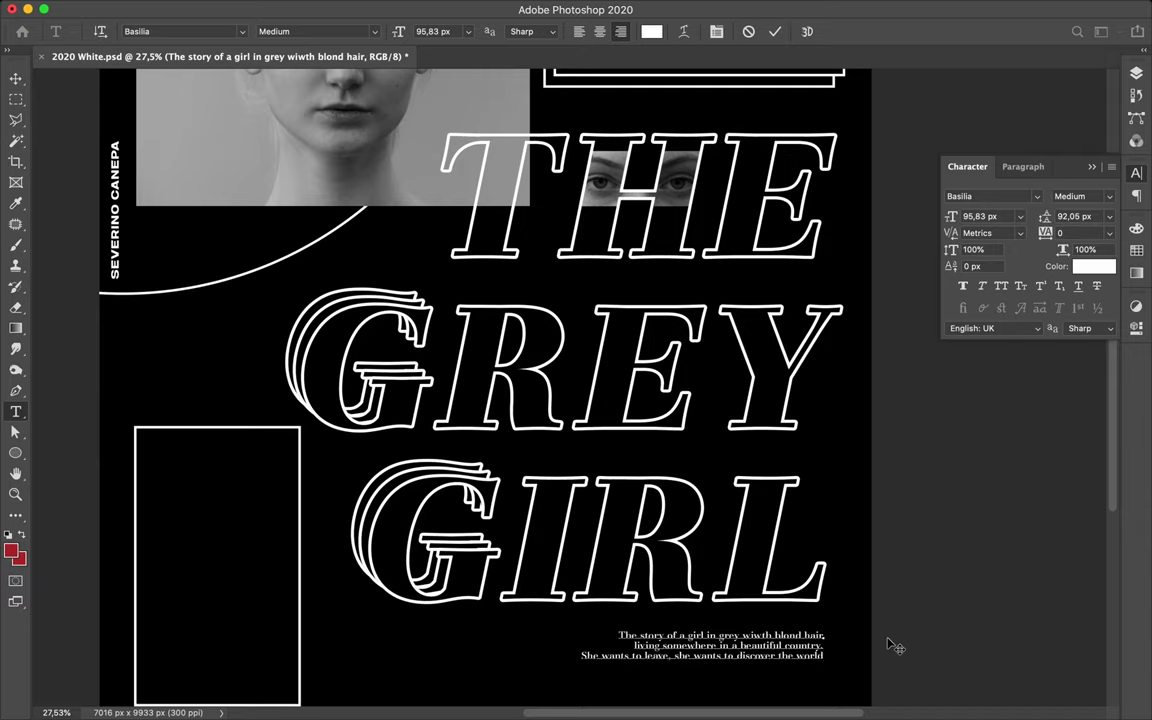
type(".")
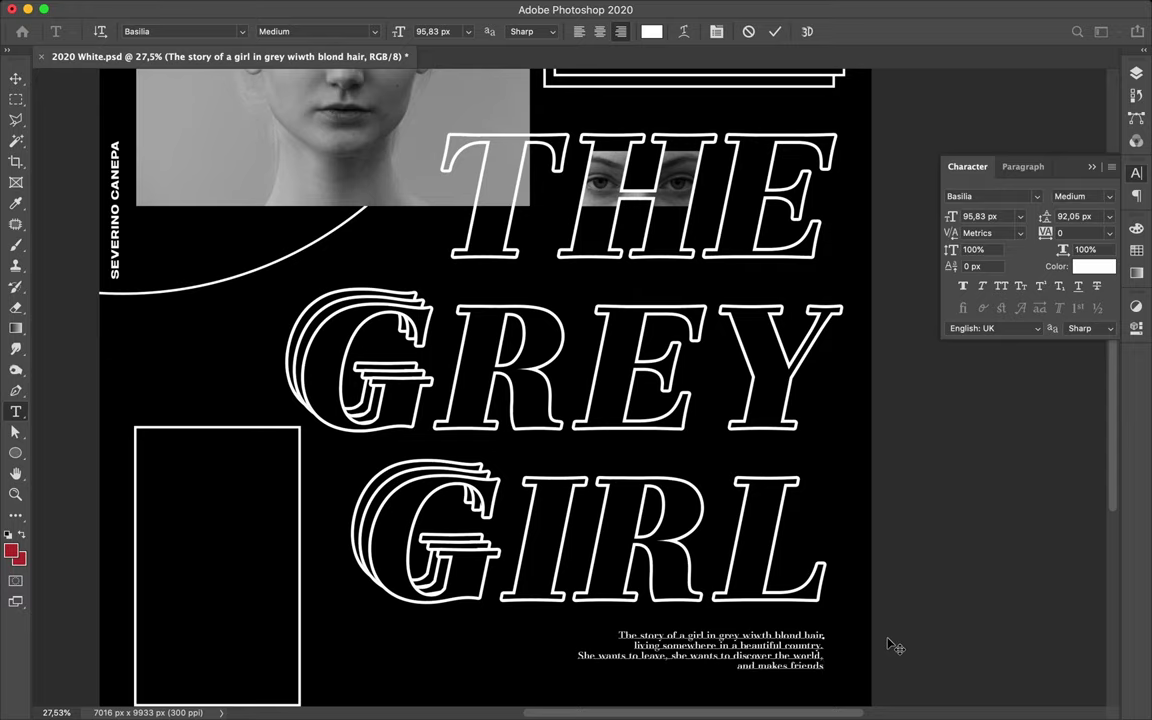
type("She also wants to")
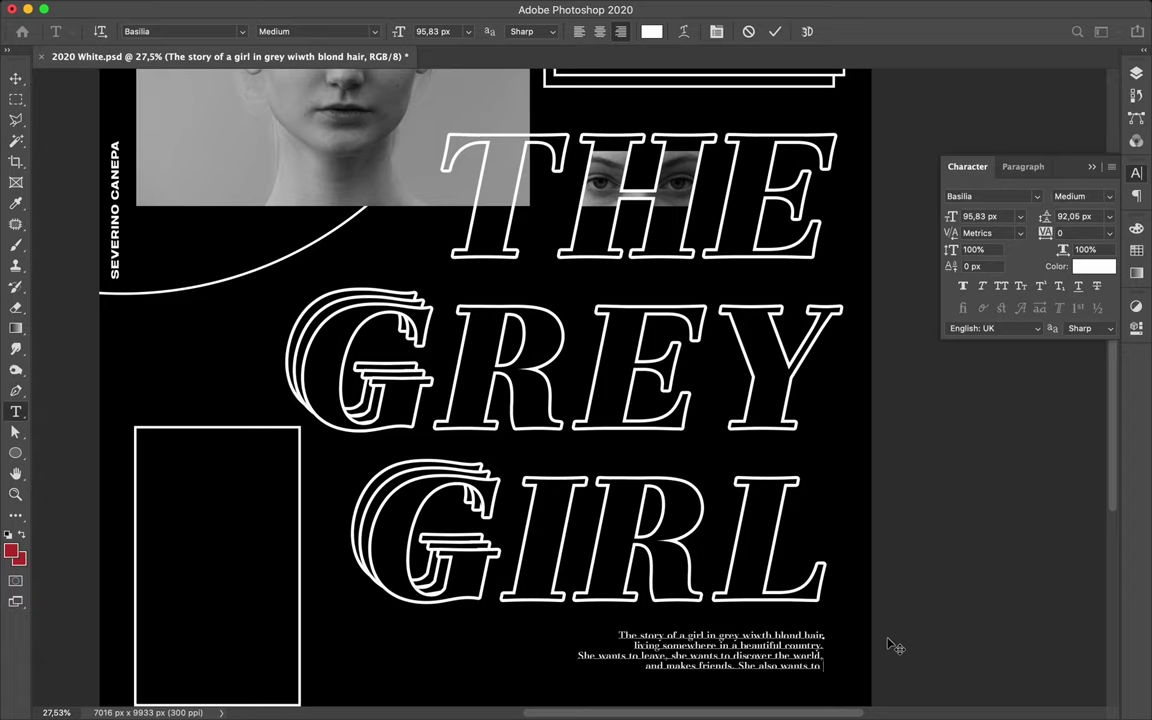
type(" discov")
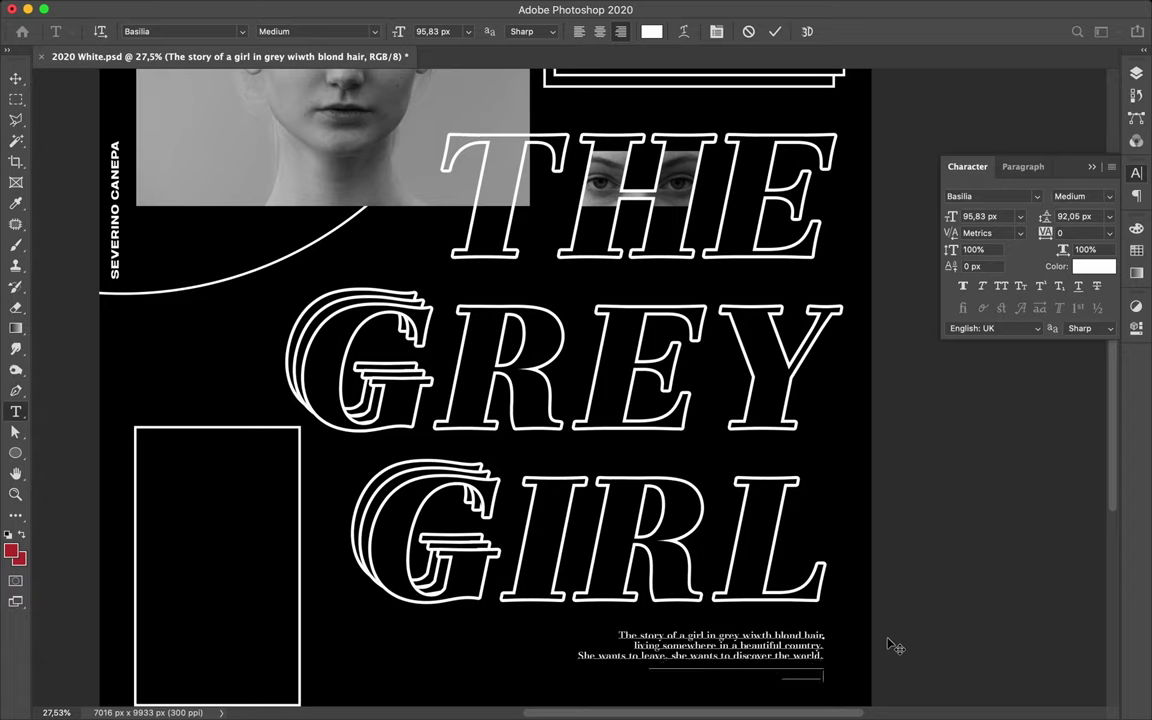
type("er her true self")
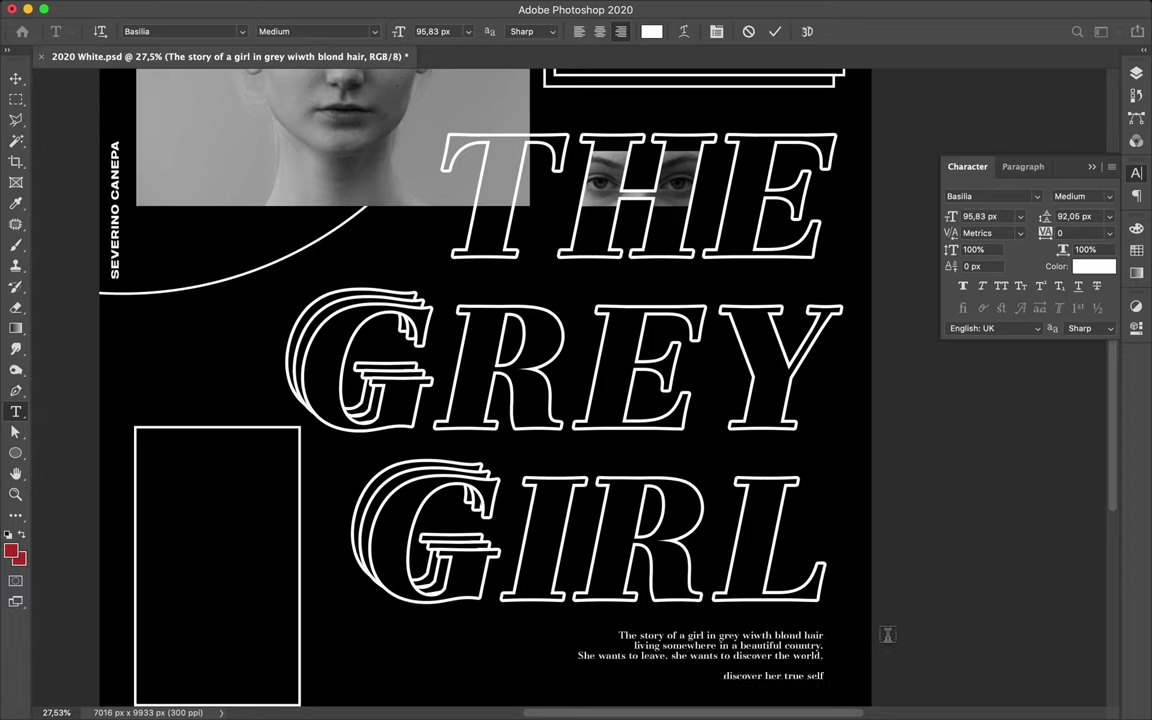
key("ctrl+Return")
Step: Keep the caption's leading at 92,05 px
key("v")
key("shift+Down")
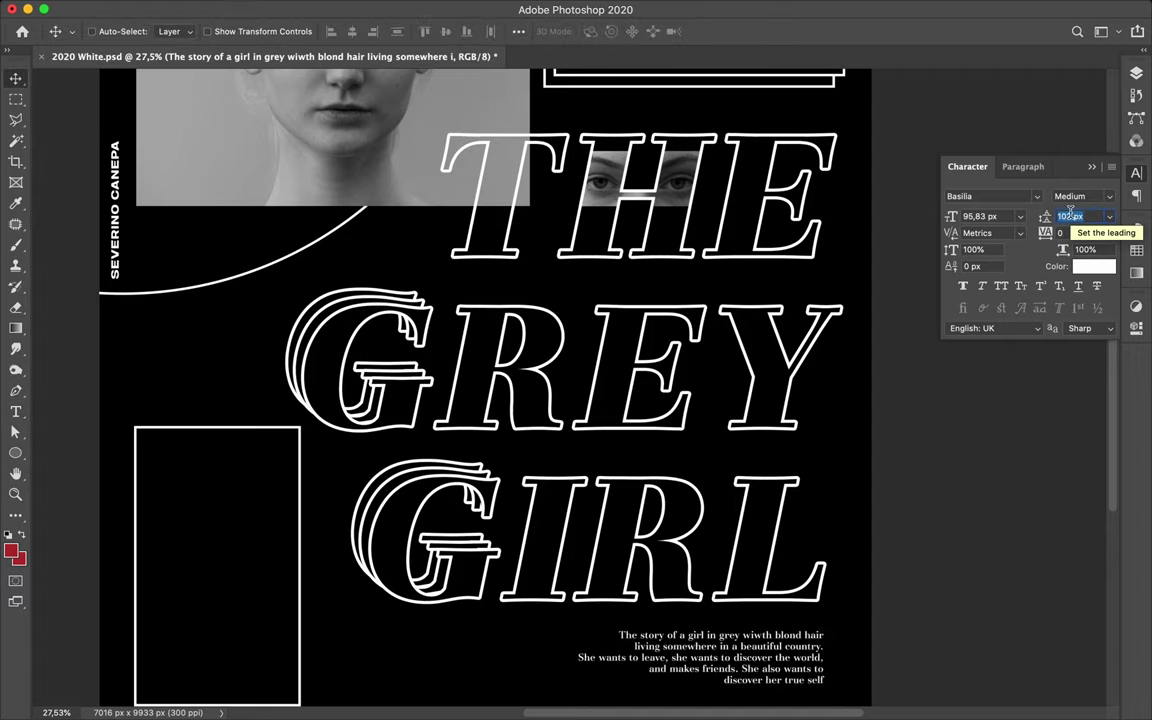
scroll(898, 445, "down", 2)
scroll(898, 445, "down", 4)
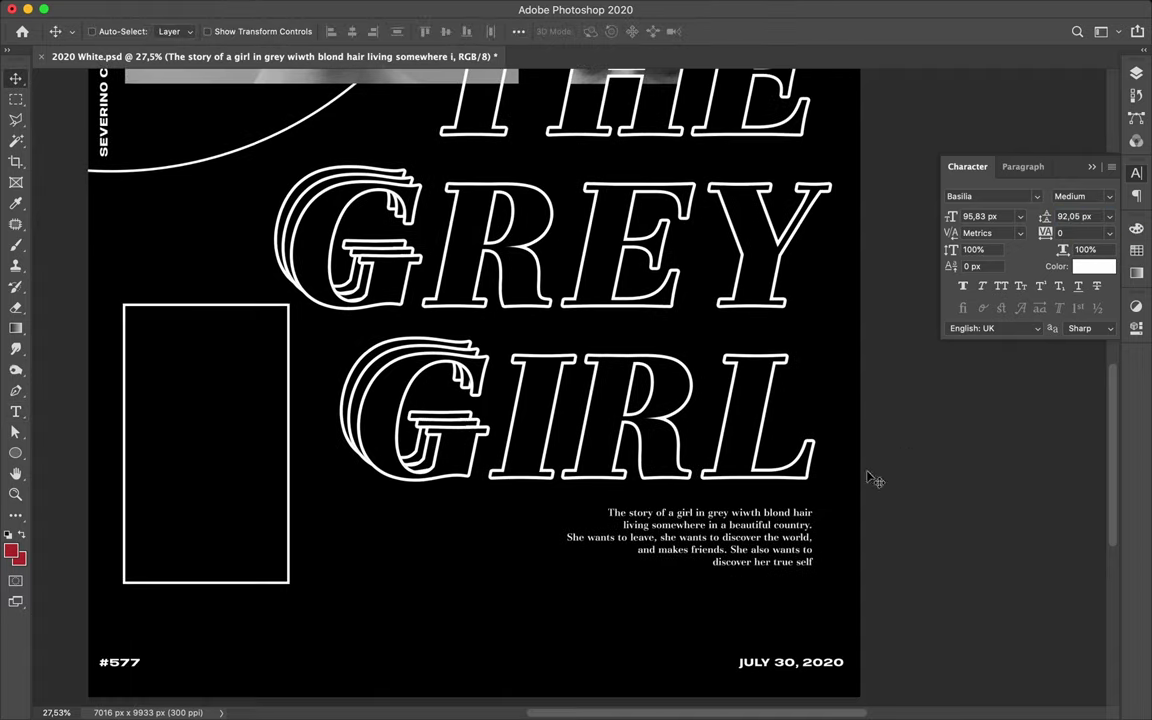
scroll(775, 558, "down", 1)
scroll(795, 522, "down", 3)
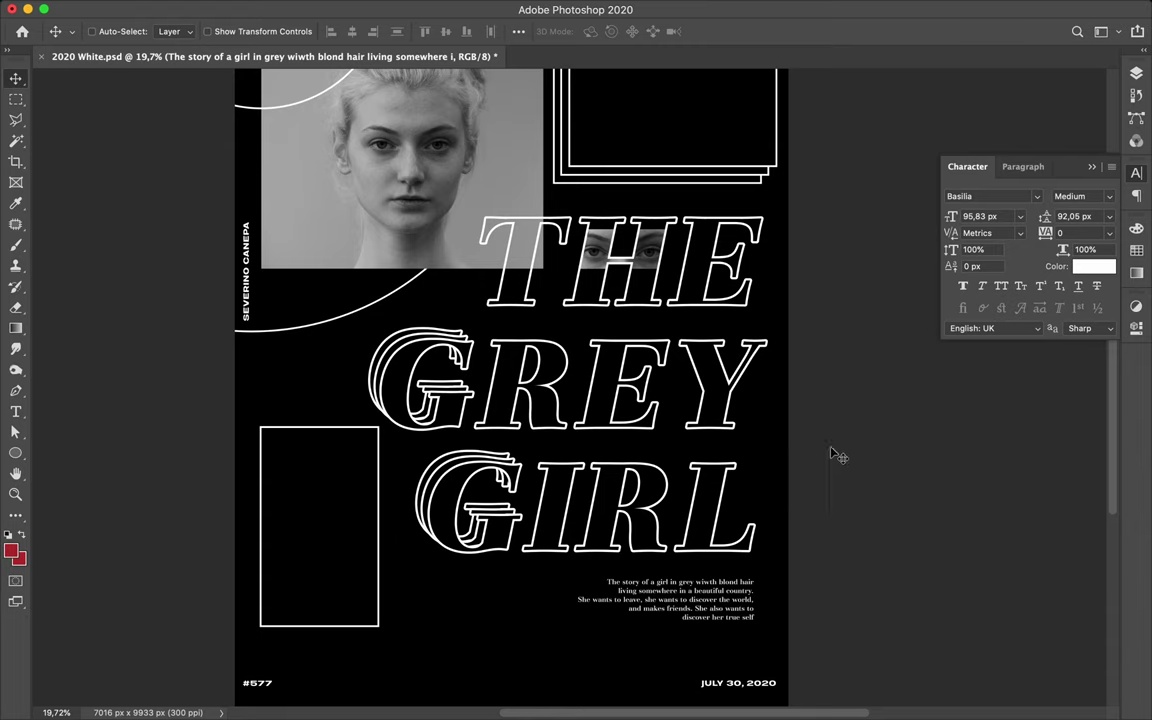
scroll(895, 386, "up", 2)
scroll(706, 289, "down", 1)
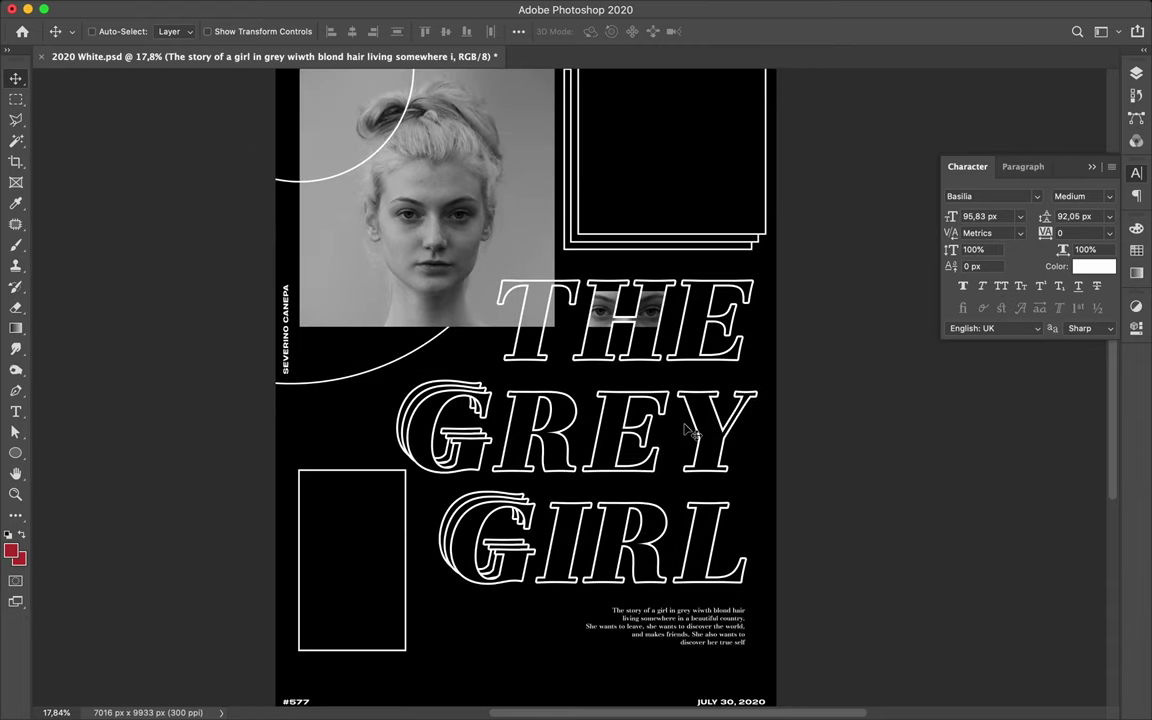
Step: Select empty Layer 4 and a soft round brush with 0% hardness
key("b")
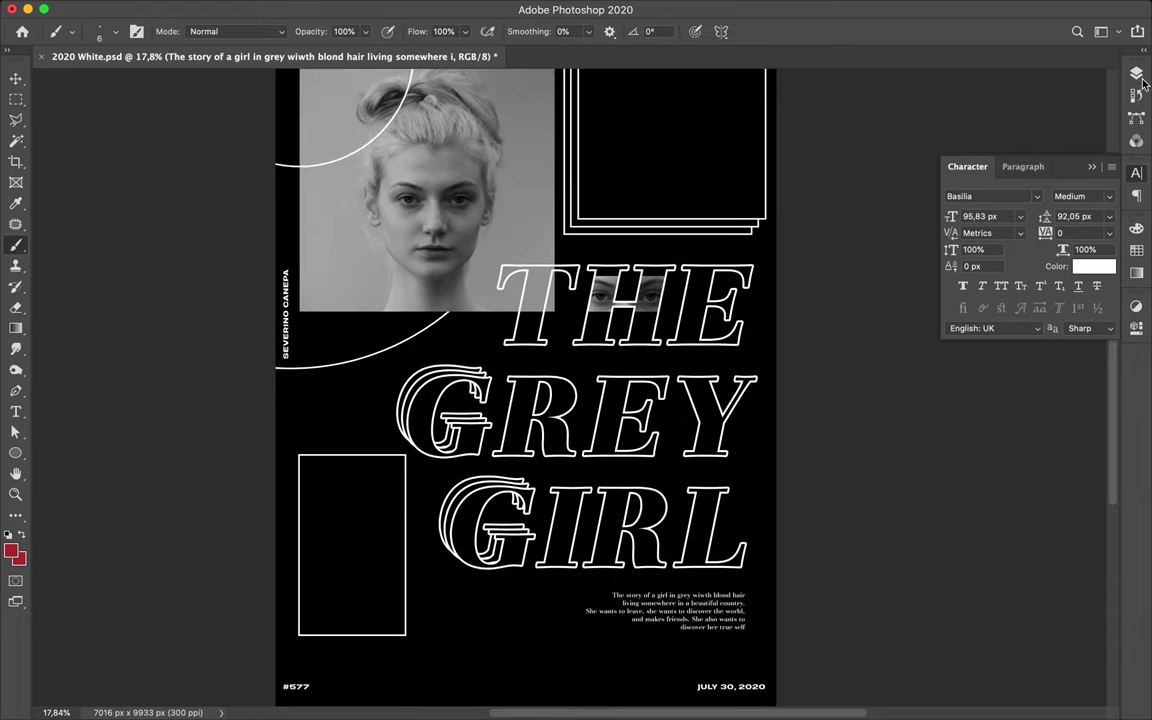
key("F7")
left_click(1000, 590)
left_click(115, 33)
left_click(112, 210)
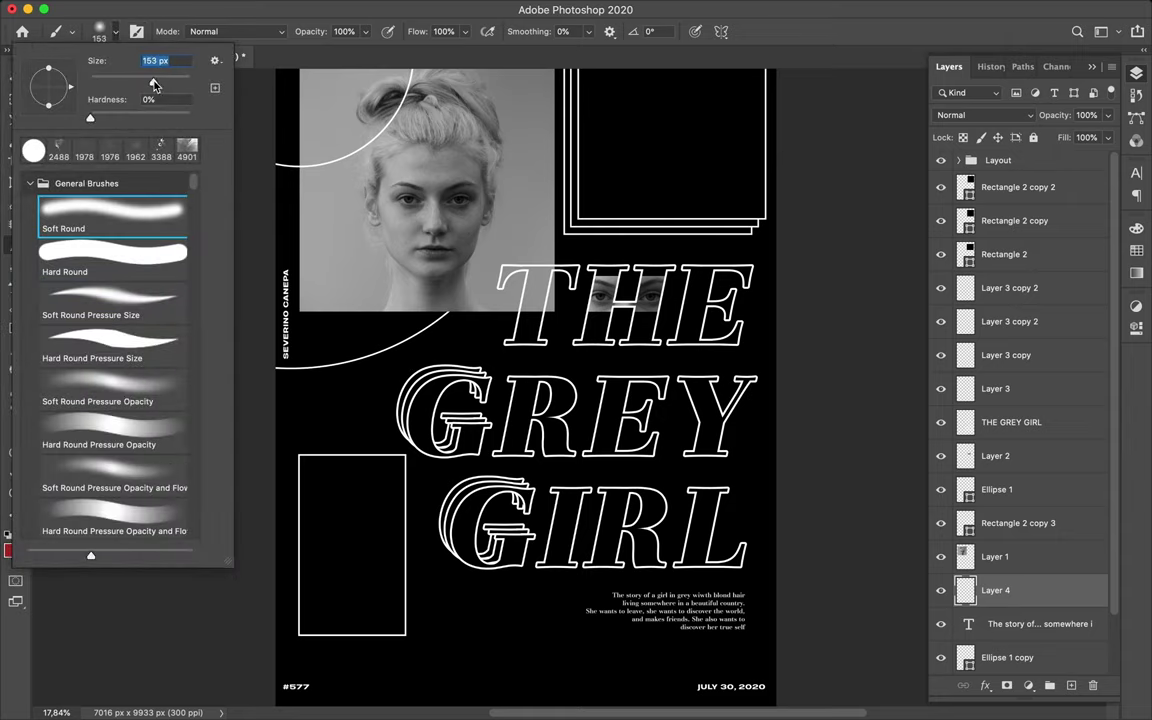
key("Return")
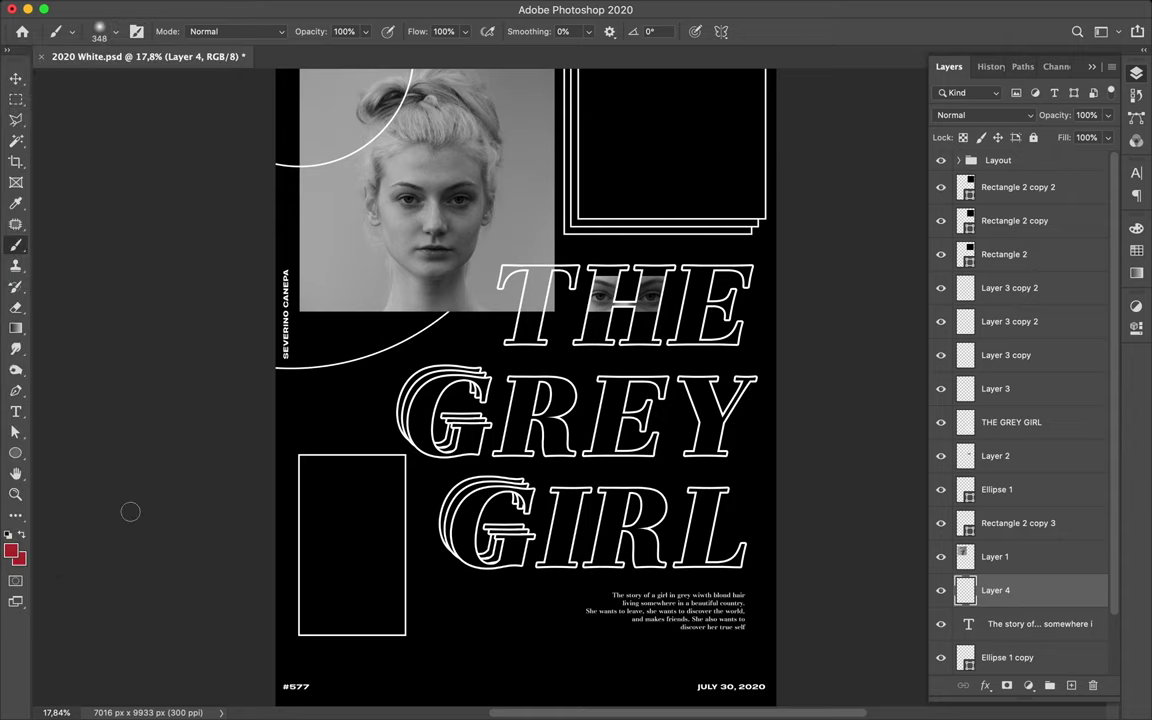
Step: Paint soft white glow dots on the arc, right of GIRL, near the top arcs and at lower left
left_click(367, 355)
left_click(757, 485)
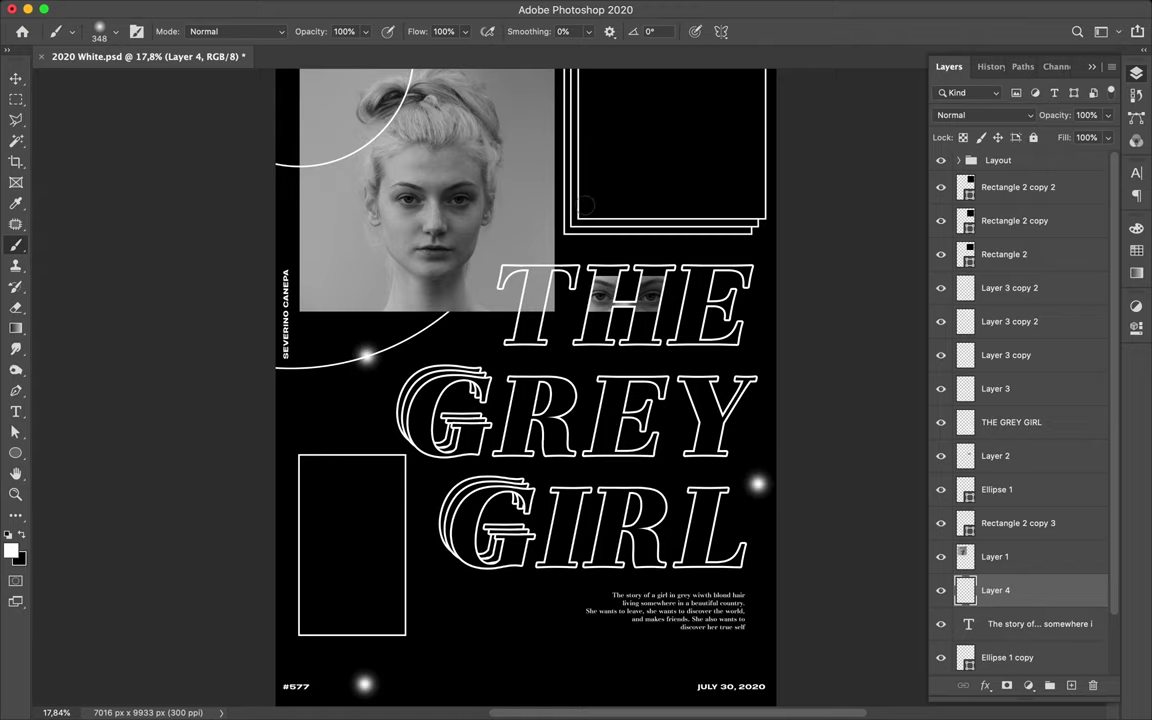
left_click_drag(995, 590, 1000, 180)
left_click(592, 199)
scroll(600, 250, "up", 5)
left_click(726, 205)
left_click(539, 167)
scroll(539, 167, "down", 6)
left_click(293, 399)
left_click(381, 545)
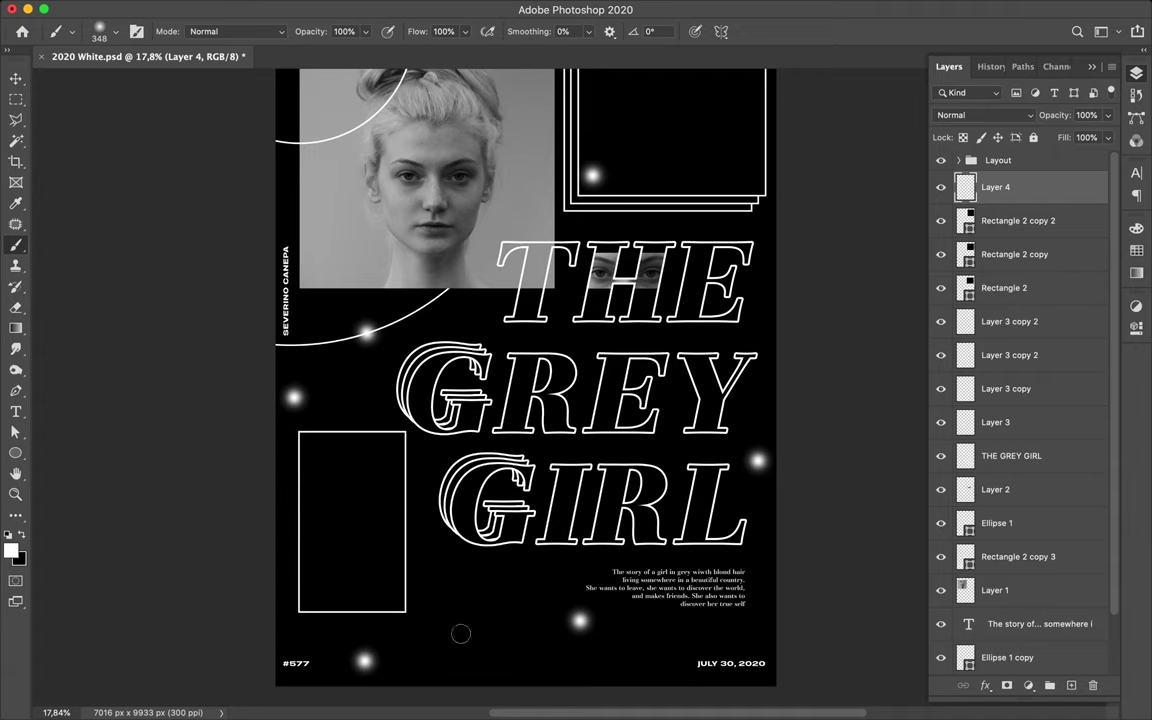
scroll(445, 171, "up", 5)
scroll(570, 609, "down", 10)
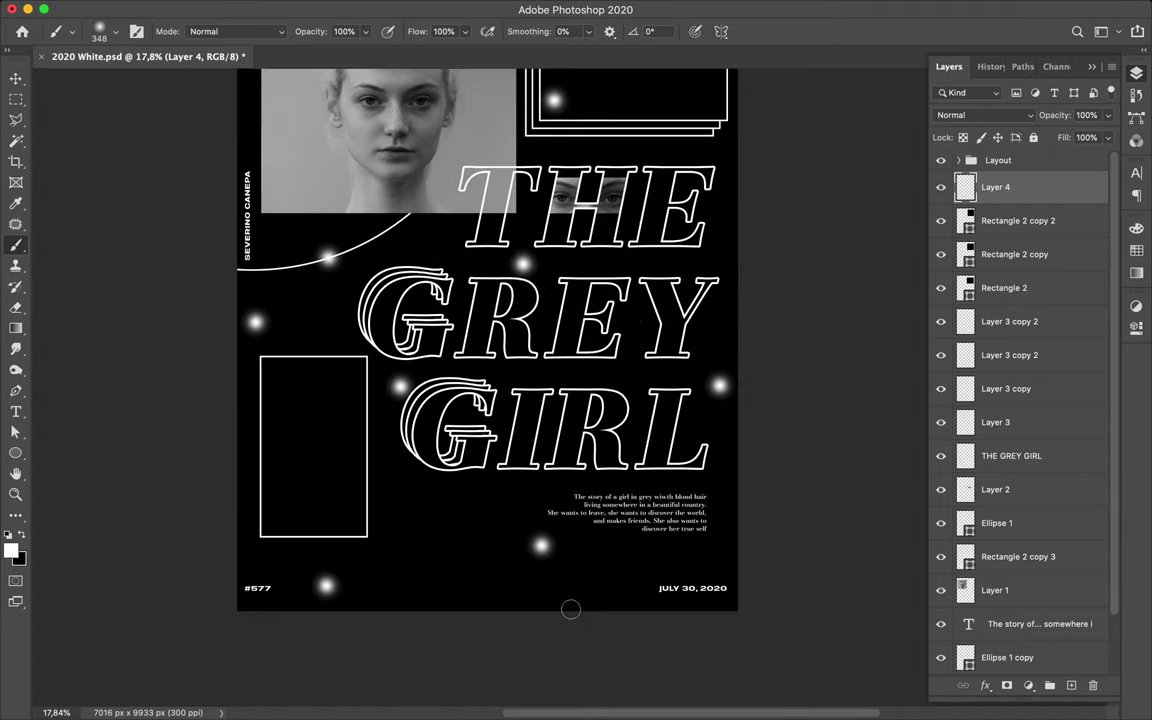
scroll(527, 625, "down", 3)
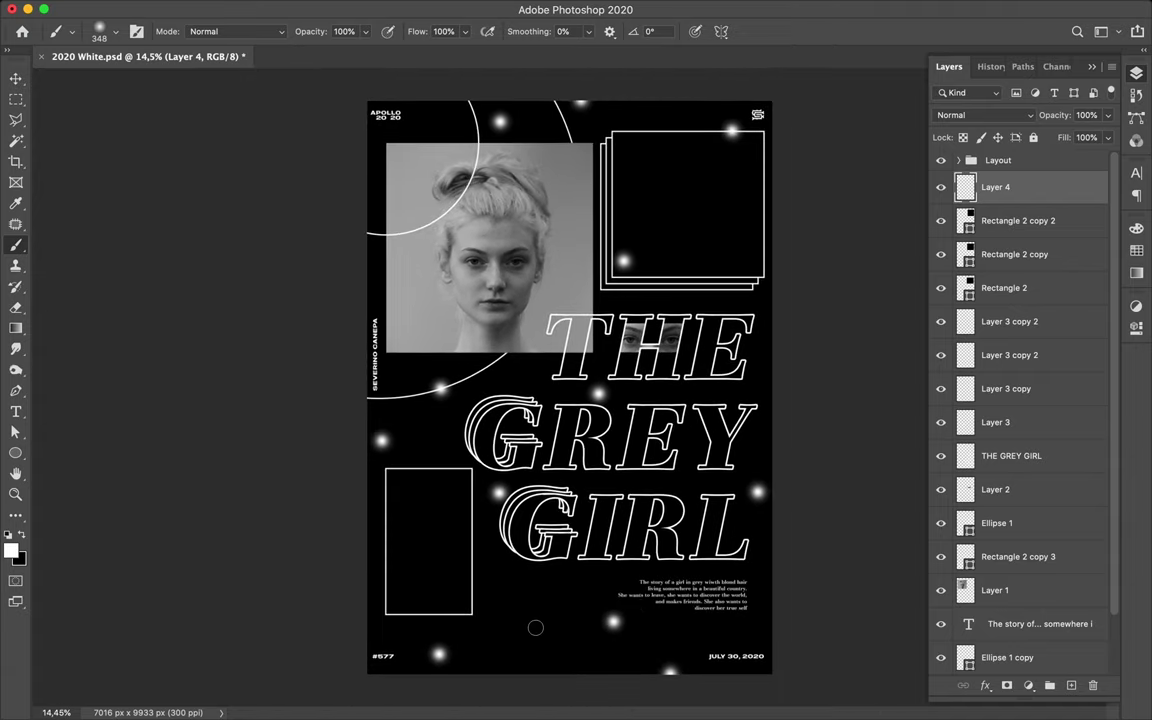
Step: Nudge the story caption slightly up-left into alignment
key("v")
left_click(706, 596)
left_click_drag(706, 596, 700, 588)
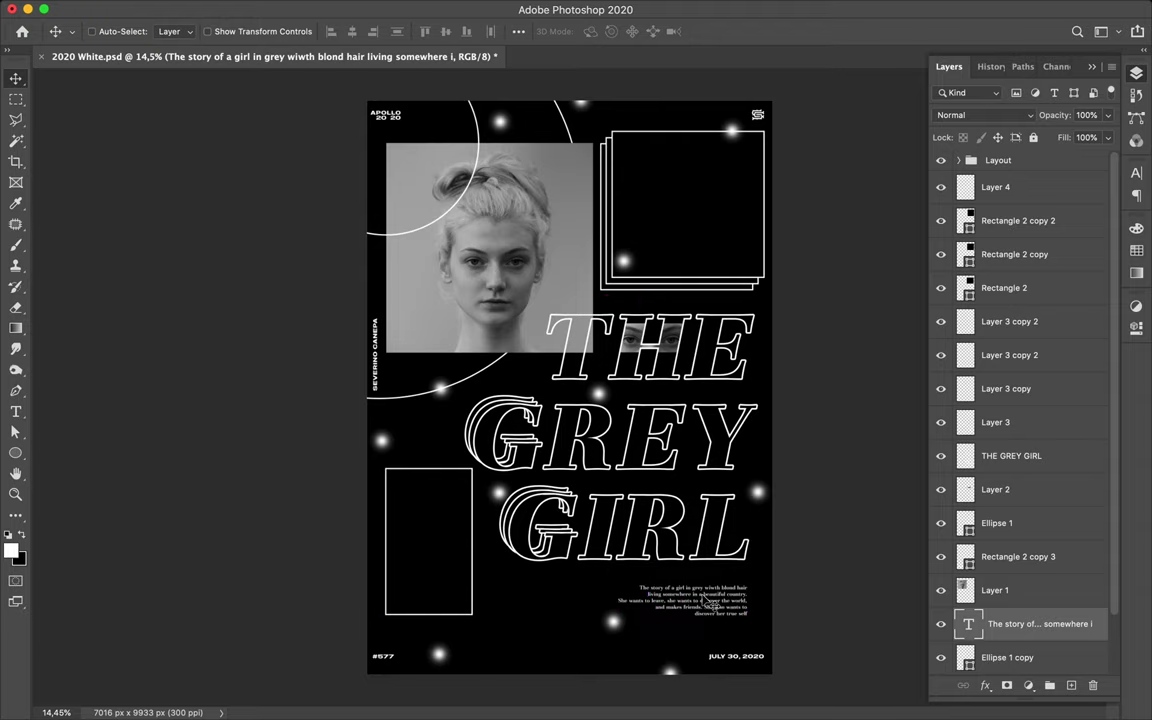
Step: Draw a short white vertical line with the Pen tool beside the frames and adjust its stroke
scroll(570, 387, "up", 5)
scroll(690, 270, "up", 3)
scroll(690, 270, "right", 3)
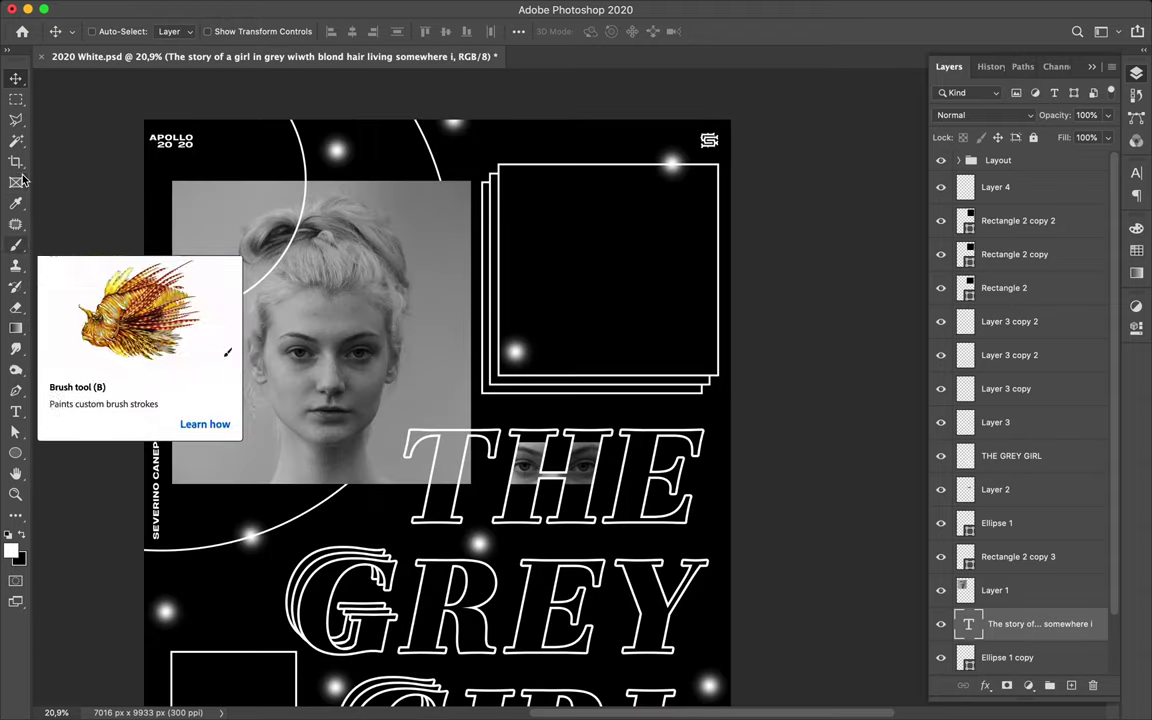
left_click(15, 390)
left_click_drag(720, 413, 723, 430)
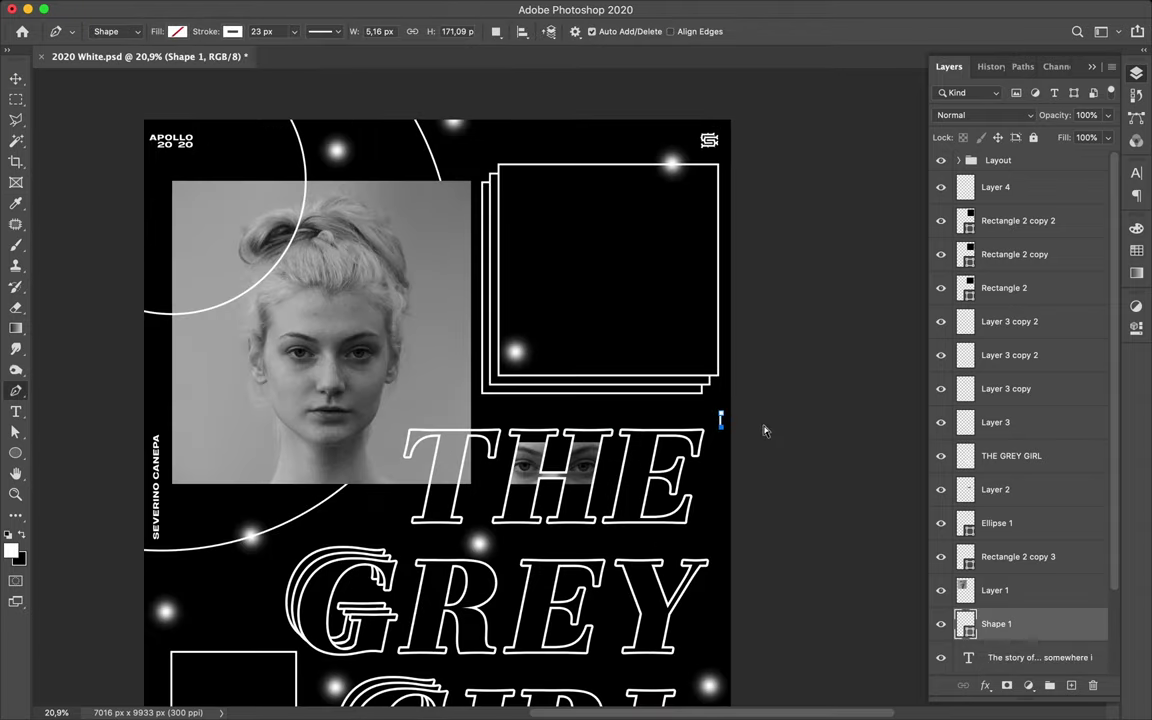
key("a")
left_click(356, 31)
left_click(385, 31)
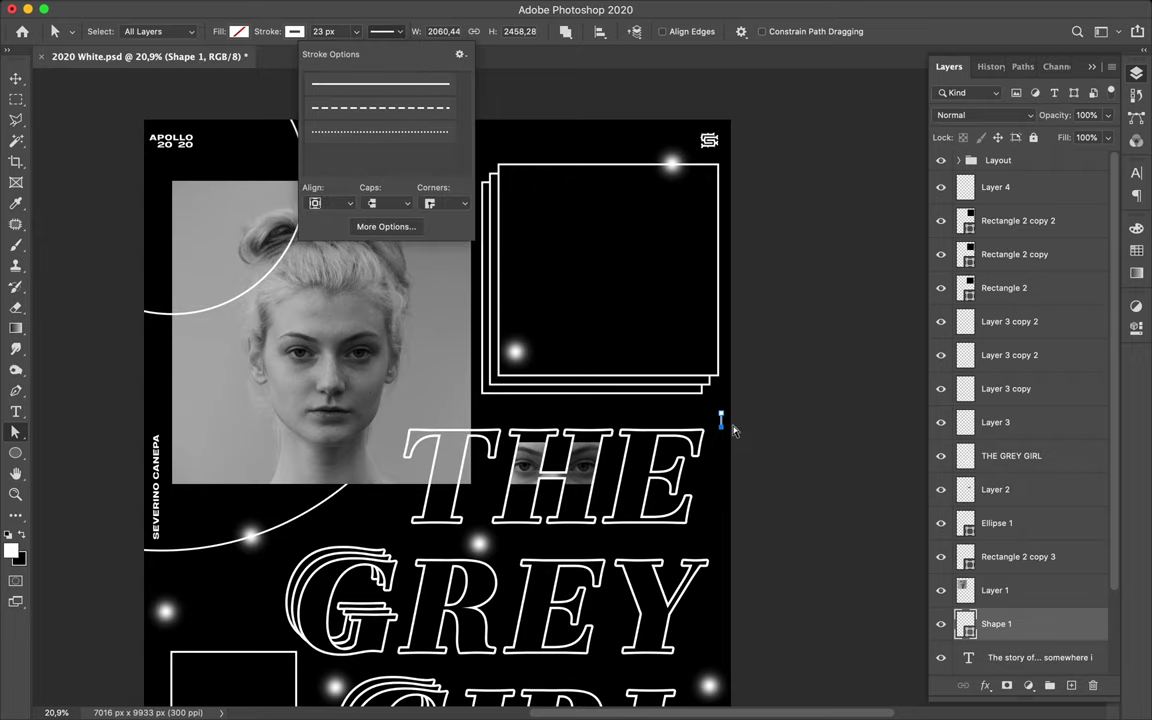
scroll(733, 432, "up", 3)
scroll(718, 478, "up", 2)
key("v")
Step: Duplicate the line, rotate the copy 90°, and merge both into a plus mark
key("ctrl+j")
key("ctrl+t")
mouse_move(727, 463)
left_mouse_down()
mouse_move(728, 442)
mouse_move(752, 463)
left_mouse_up()
key("Return")
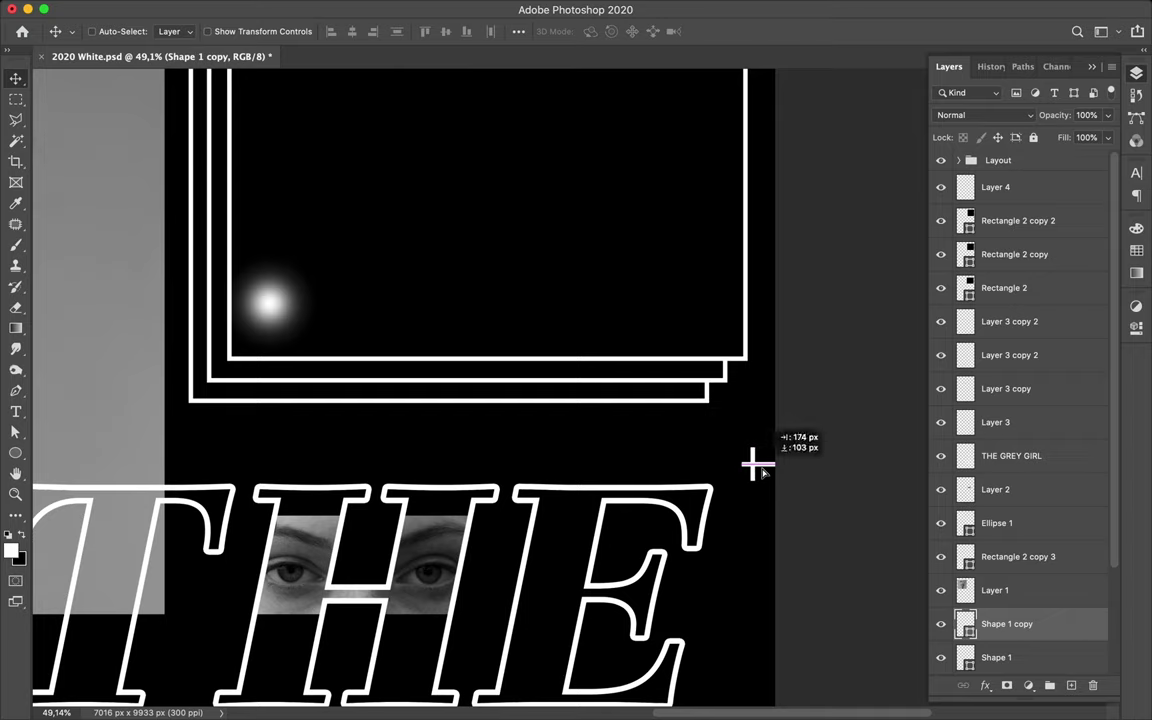
scroll(1010, 594, "down", 1)
left_click(1010, 594, "ctrl")
key("ctrl+e")
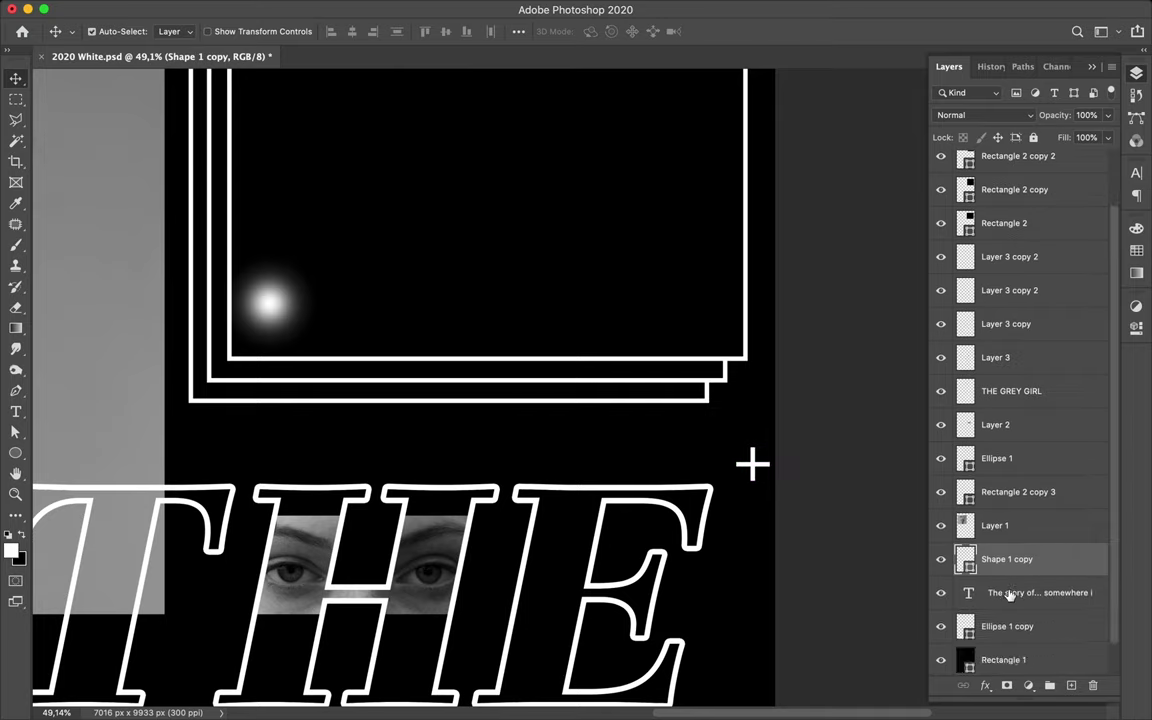
Step: Place the plus above the frames in the front frame's bottom-right corner, with a copy at top-left
left_click_drag(729, 366, 660, 275)
left_click_drag(1007, 559, 990, 160)
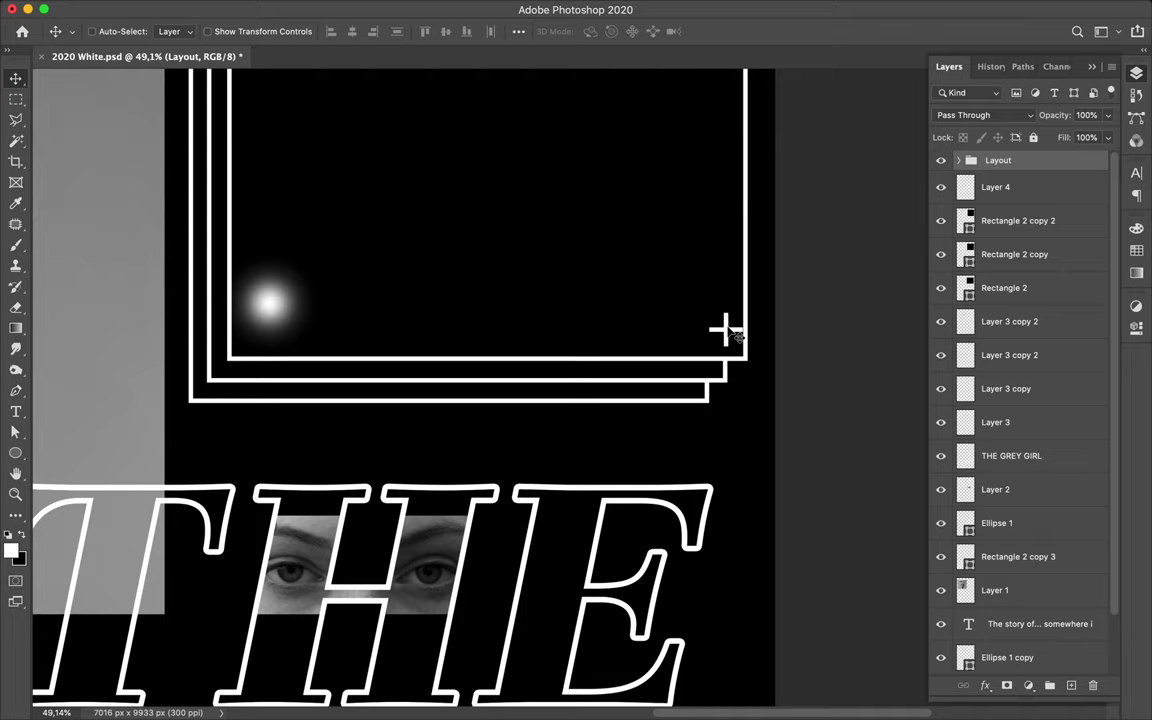
scroll(735, 336, "up", 3)
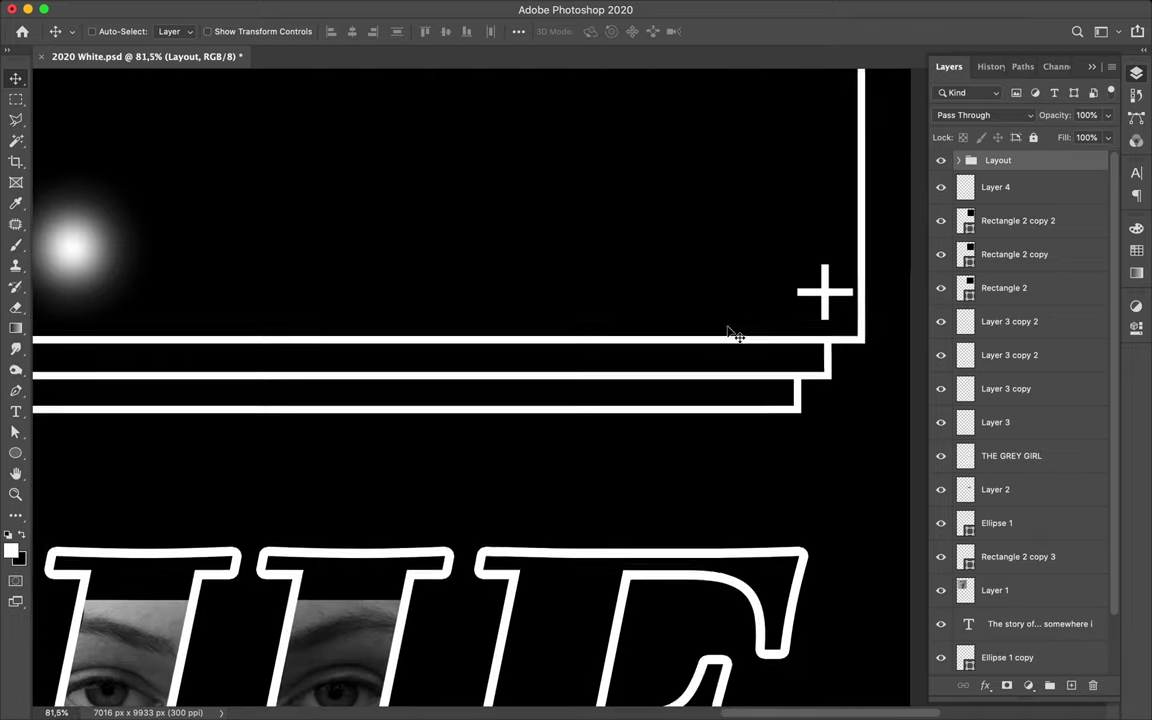
left_click_drag(818, 294, 805, 302)
scroll(805, 303, "down", 2)
scroll(806, 308, "down", 2)
scroll(806, 308, "down", 3)
scroll(685, 503, "up", 2)
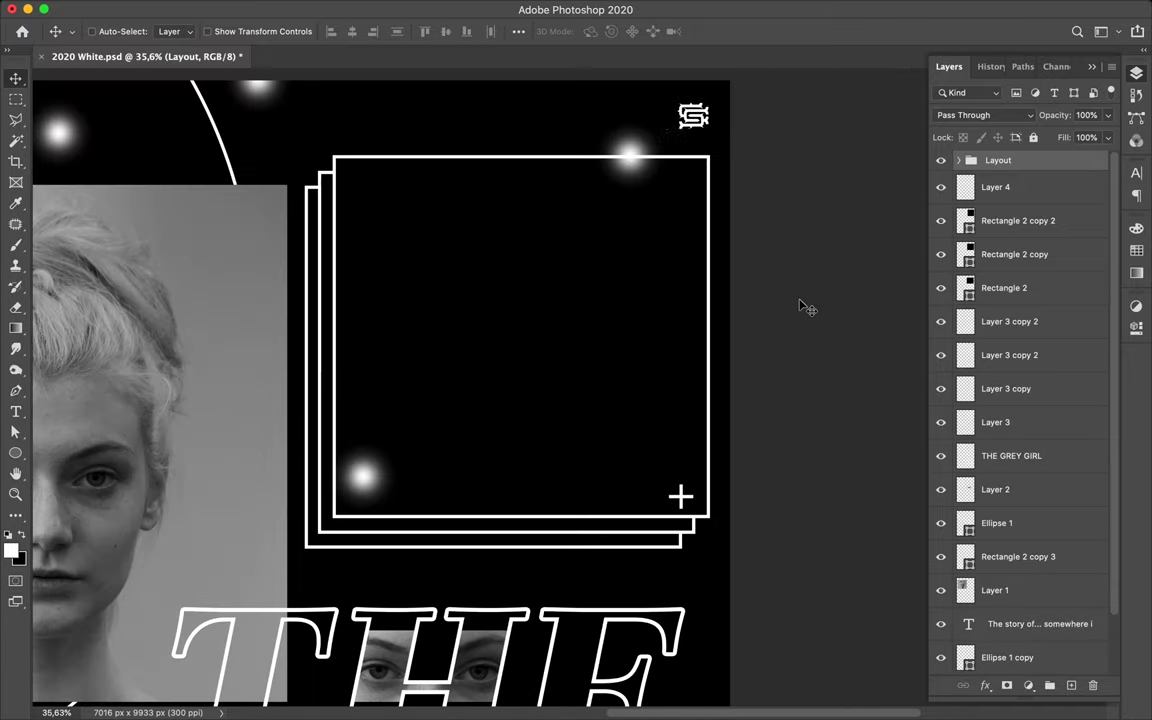
left_click_drag(680, 497, 394, 180)
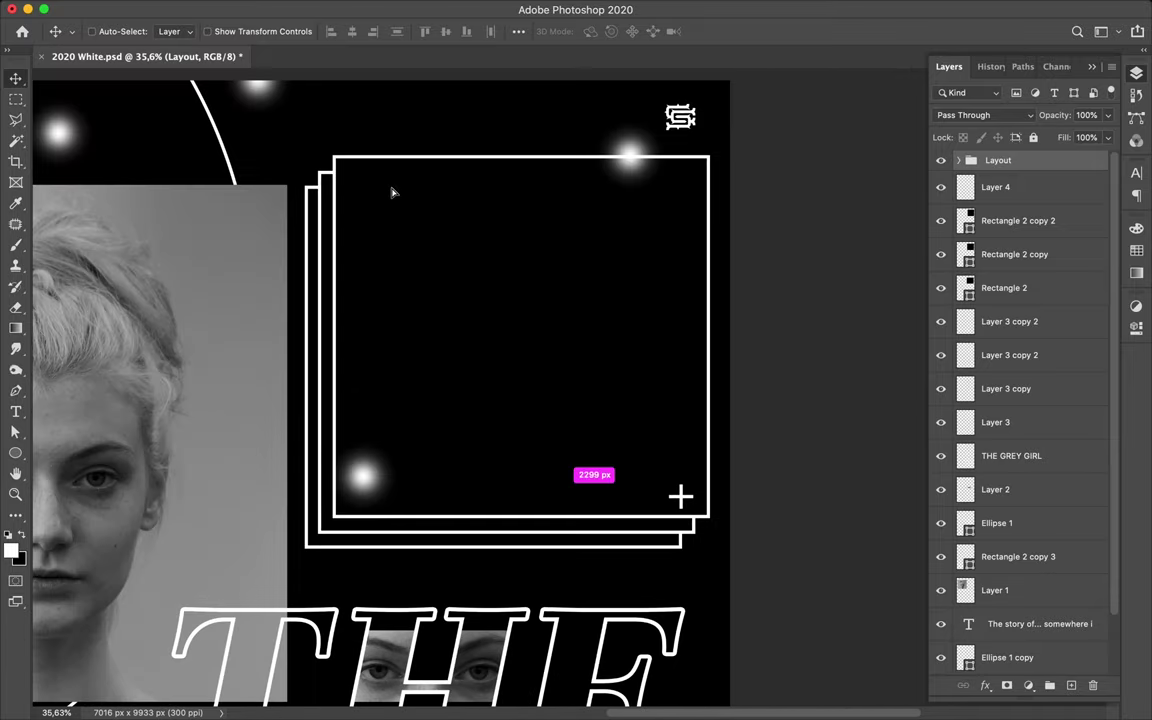
key("Return")
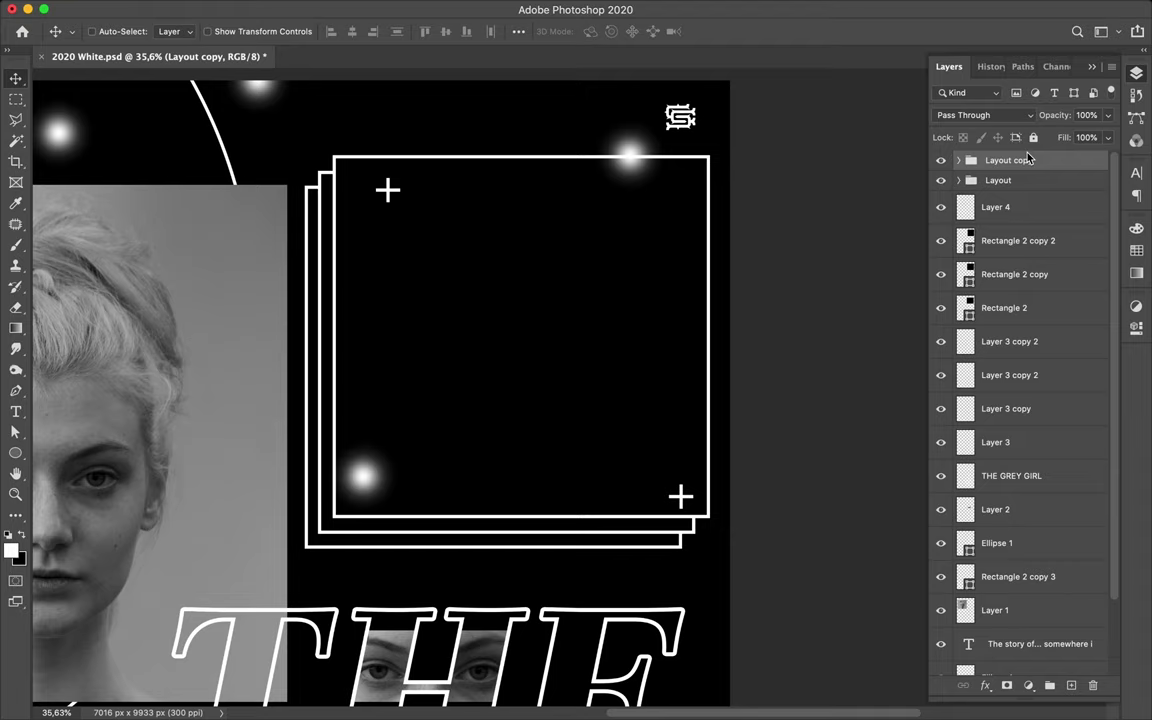
Step: Delete the accidental duplicate group and move the plus layer just below APOLLO in the Layout group
key("BackSpace")
left_click(958, 161)
left_click_drag(990, 187, 995, 400)
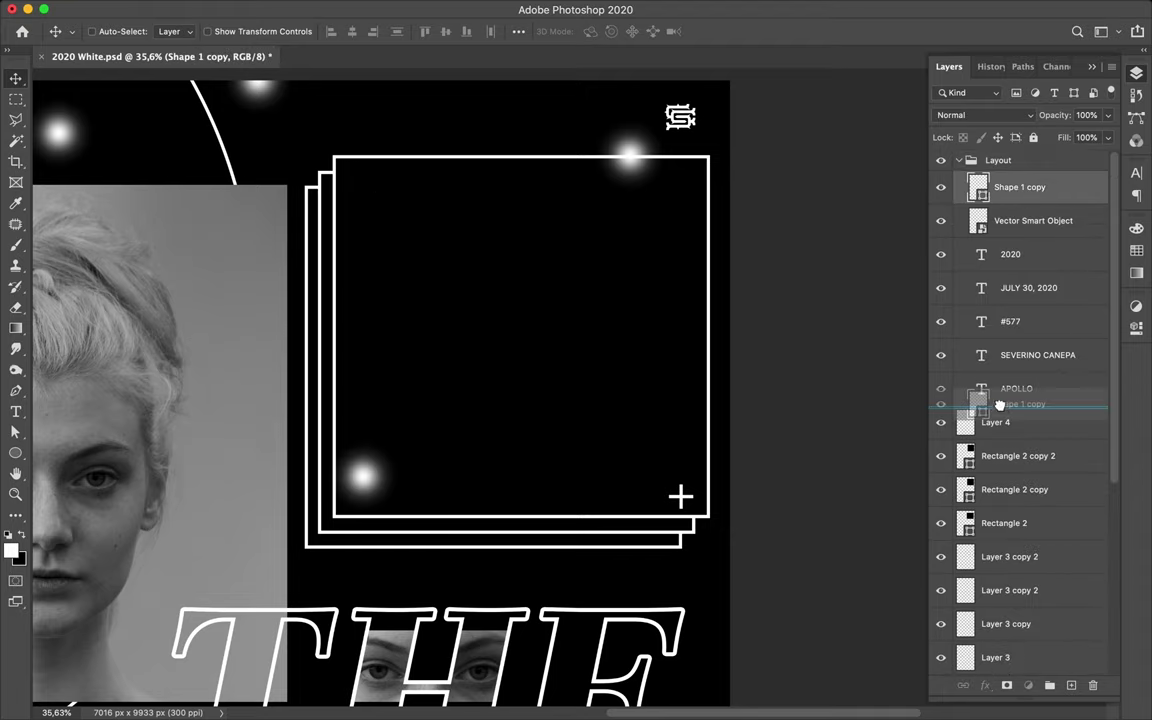
Step: Copy the plus to the square frame's top-left and rotate it 45° into an X
mouse_move(680, 497)
left_mouse_down()
mouse_move(360, 190)
mouse_move(391, 172)
mouse_move(357, 178)
left_mouse_up()
key("ctrl+t")
key("Return")
scroll(365, 338, "down", 3)
scroll(365, 338, "down", 2)
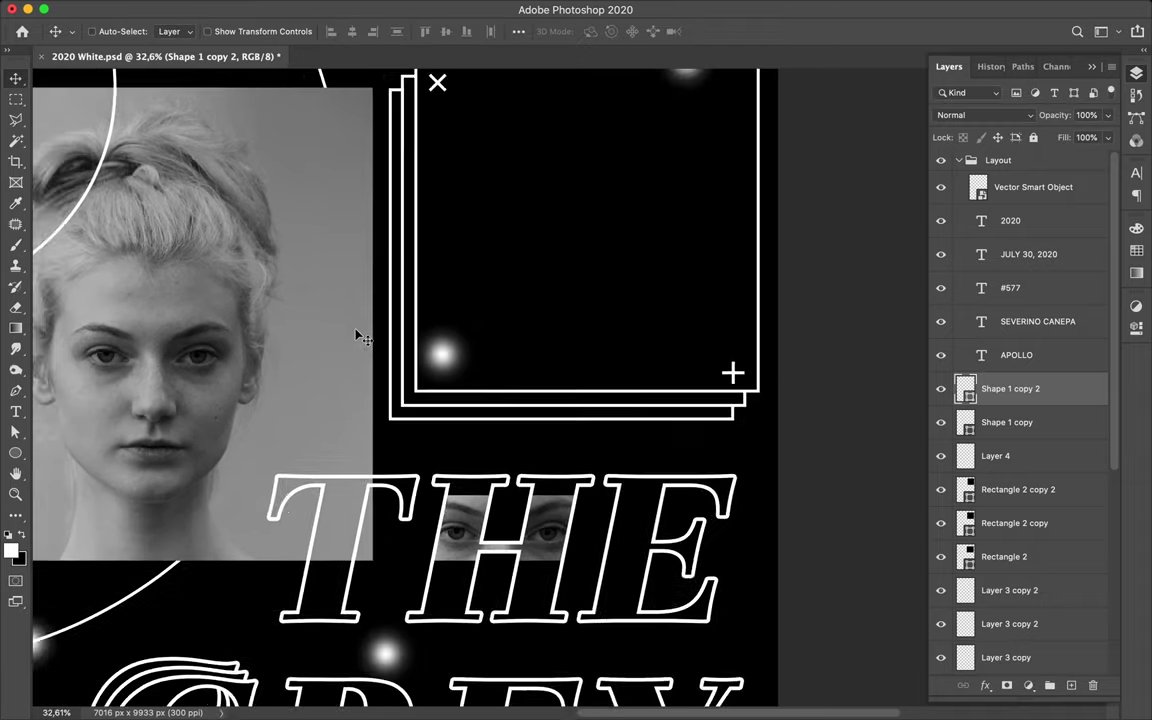
scroll(365, 338, "down", 2)
scroll(365, 338, "down", 2)
scroll(365, 338, "down", 3)
Step: Copy the plus into the tall lower-left rectangle's top-left corner
left_click_drag(671, 233, 223, 495)
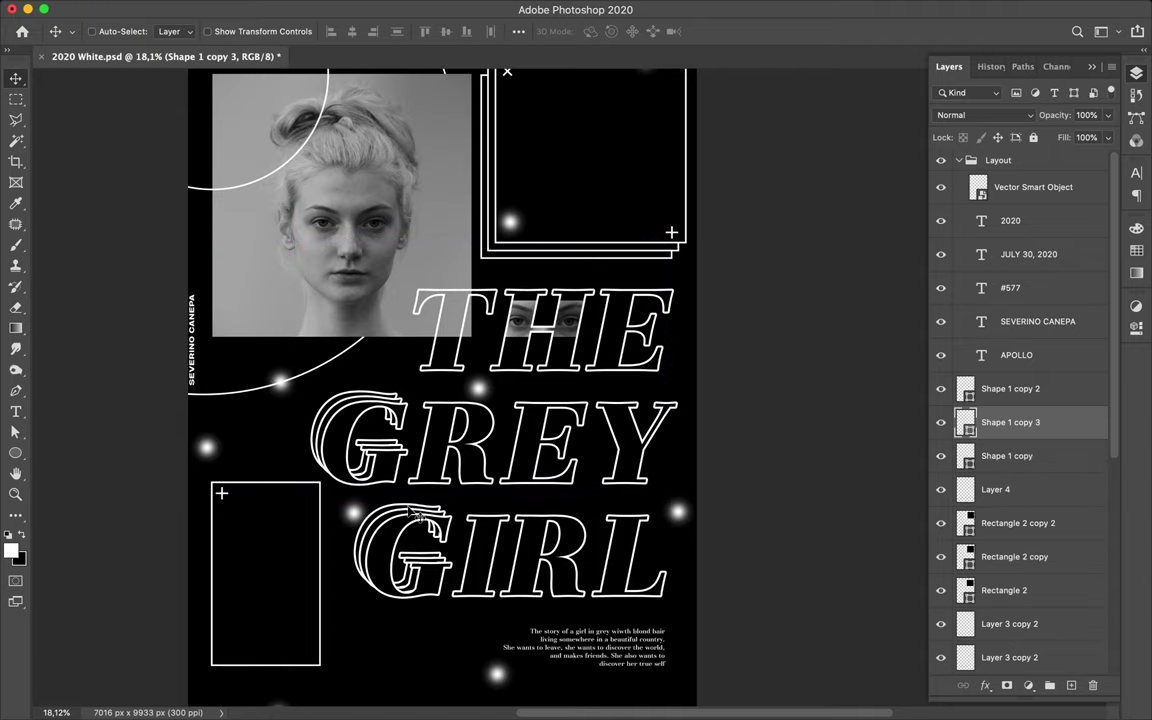
scroll(487, 573, "down", 2)
scroll(487, 573, "up", 1)
scroll(487, 573, "up", 2)
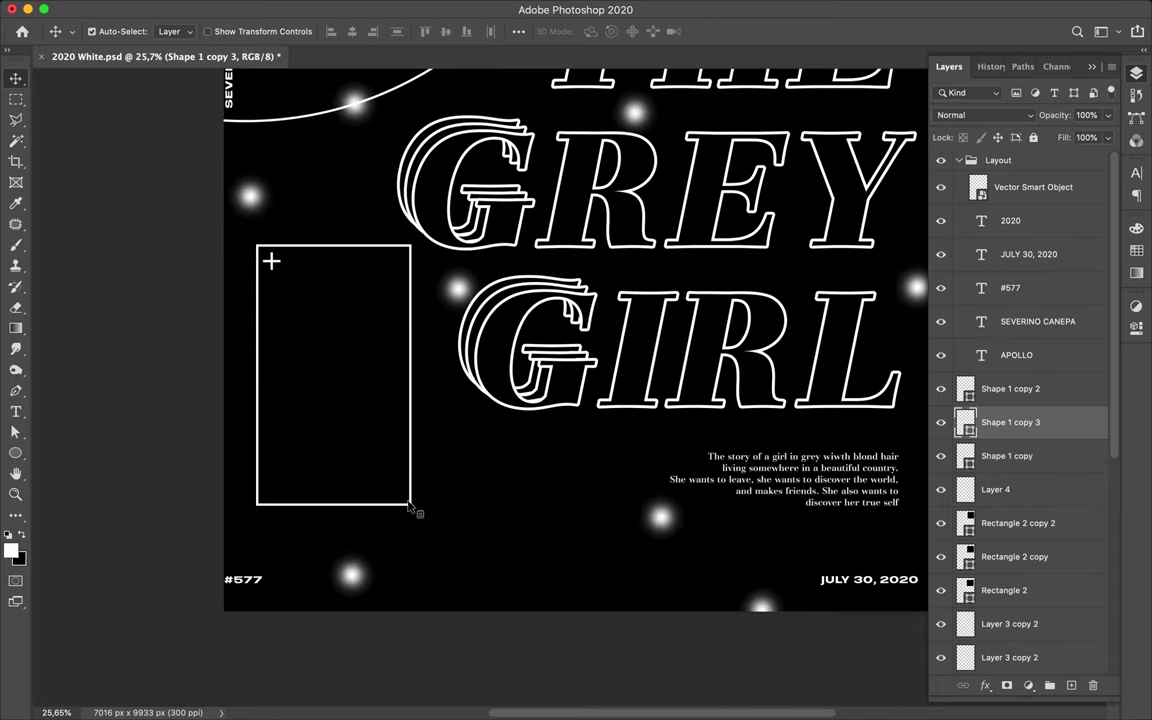
Step: Duplicate the tall rectangle frame 152 px down-right and move the copy lower in the layer stack
left_click(411, 507)
left_click(409, 505)
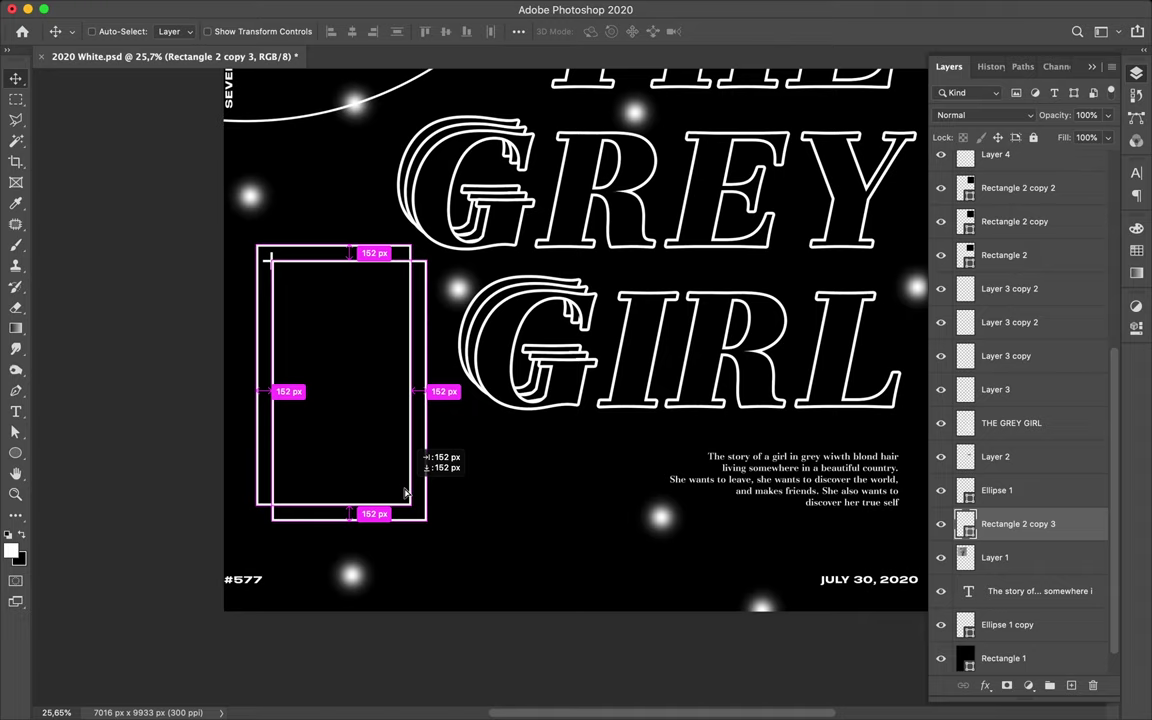
left_click_drag(406, 493, 406, 493)
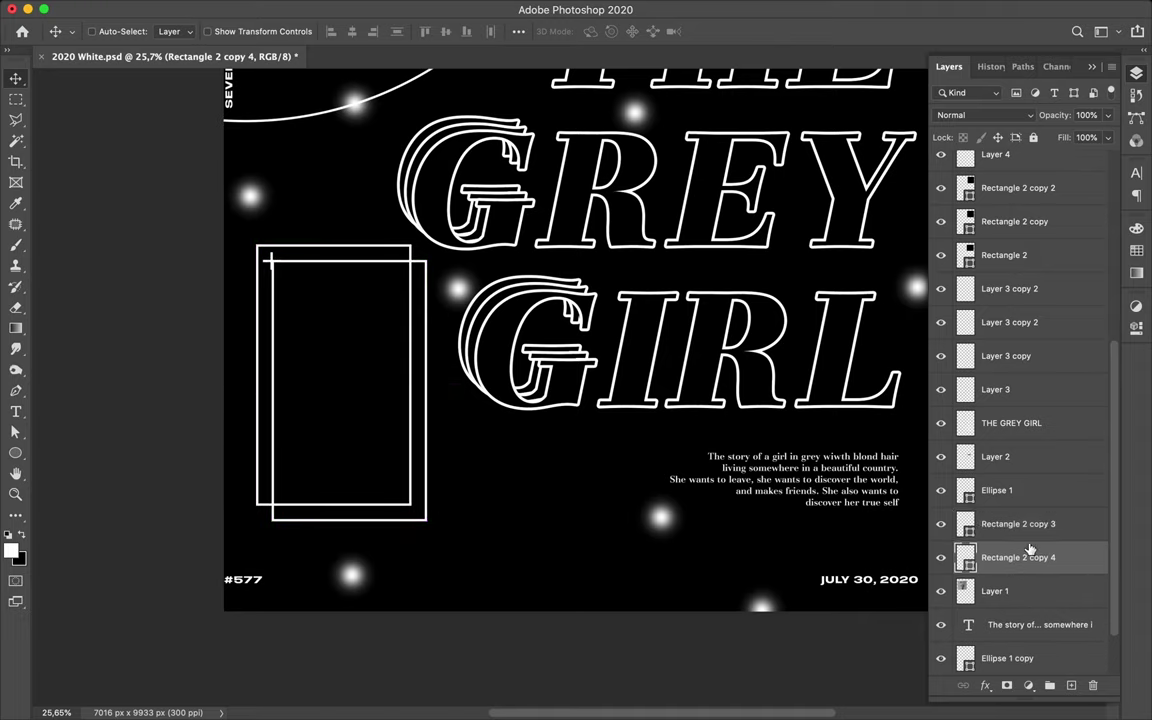
left_click_drag(1030, 550, 1036, 612)
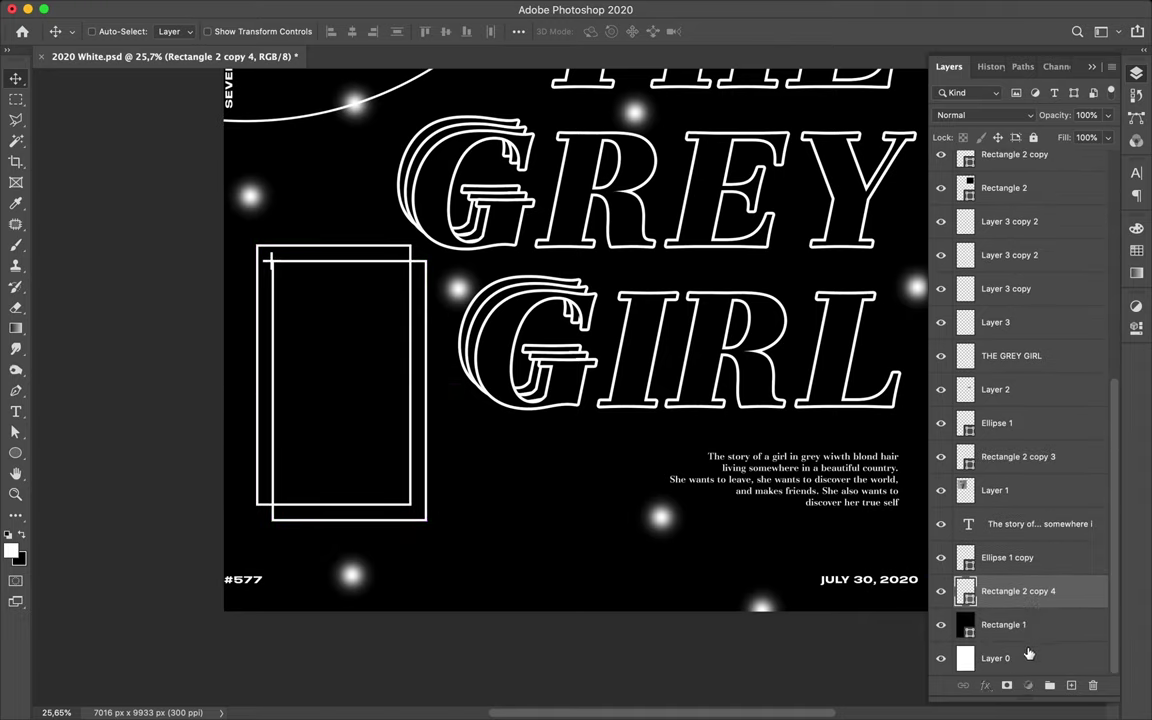
left_click(1028, 654)
Step: Restack the layers: original tall frame under Rectangle 2, offset copy above Ellipse 1 copy
left_click(437, 509, "super")
left_click(426, 515, "super")
left_click(420, 262, "super")
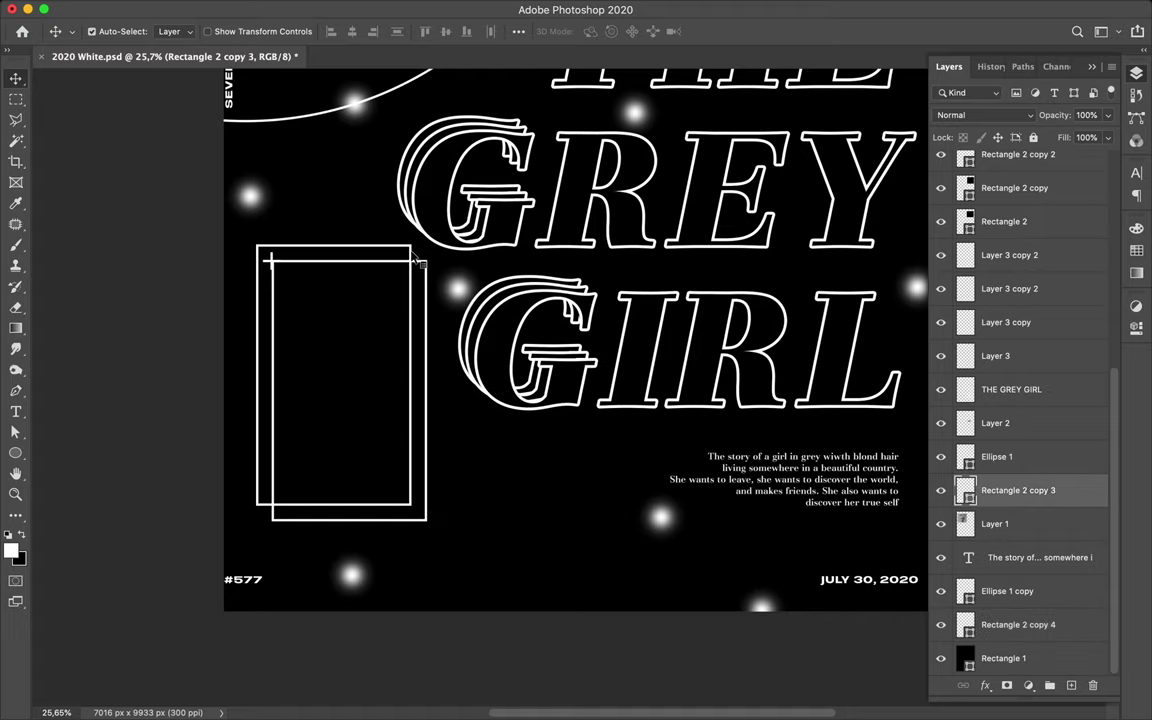
left_click_drag(928, 430, 1020, 248)
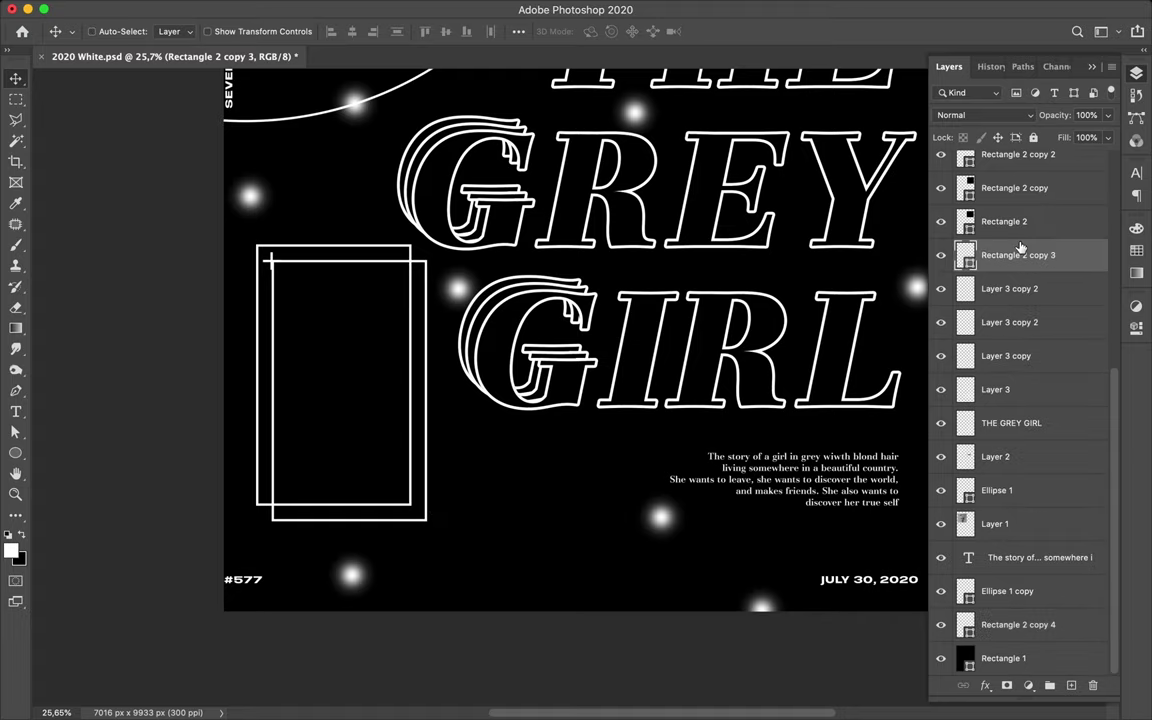
left_click_drag(1024, 622, 1018, 570)
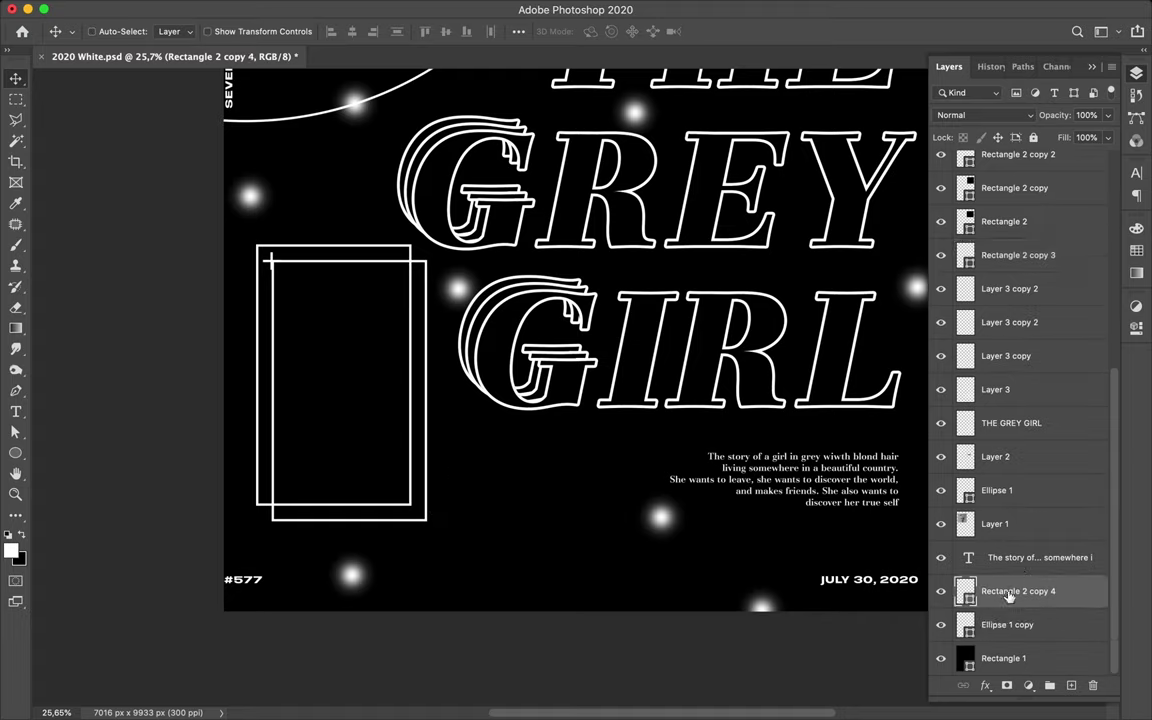
Step: Draw a polygonal lasso selection around the front frame's interior
key("l")
left_click(410, 504)
left_click(259, 504)
left_click(259, 246)
left_click(410, 246)
left_click(410, 504)
Step: Rasterize the offset copy and fill the selection with black to hide the overlap
right_click(1018, 591)
left_click(887, 262)
key("ctrl+BackSpace")
key("ctrl+d")
double_click(491, 480)
key("Return")
Step: Fit the whole poster in view and save it
key("v")
key("ctrl+0")
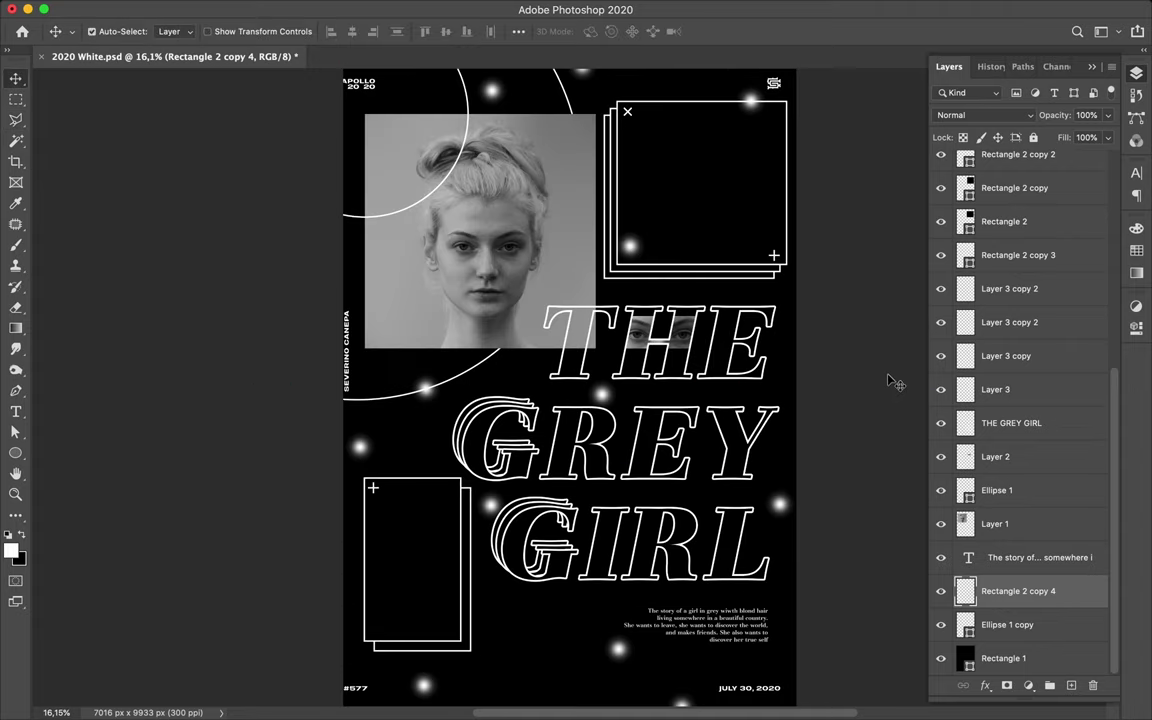
key("ctrl+s")
left_click(790, 8)
left_click(748, 8)
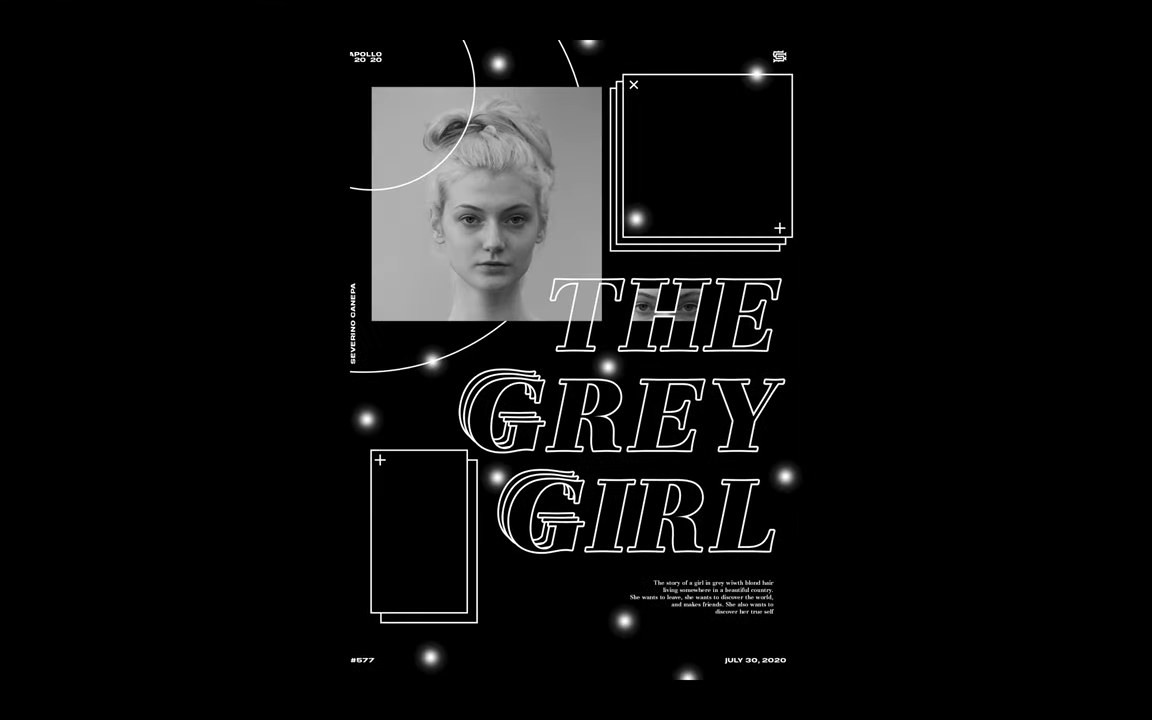